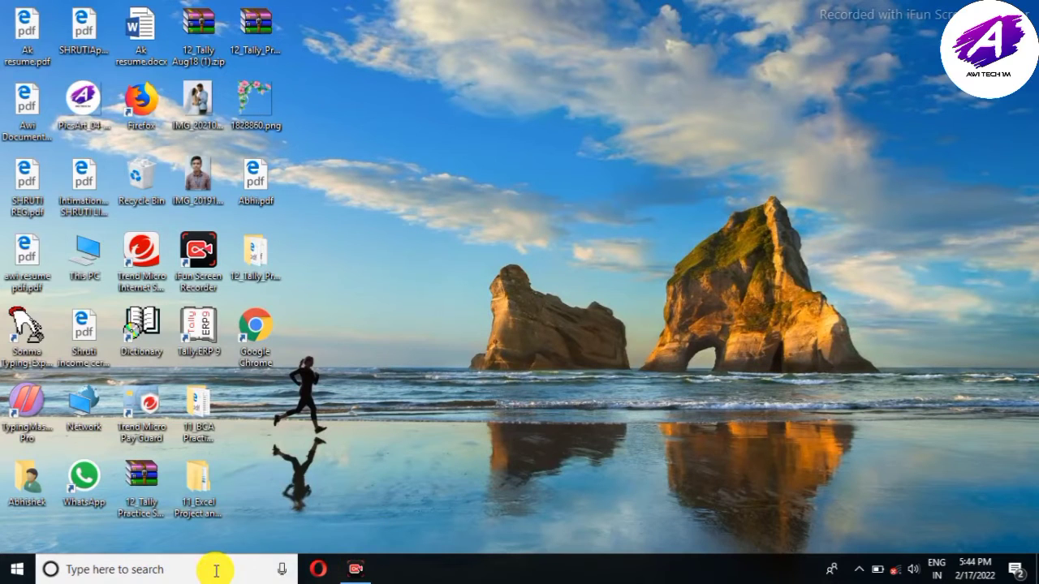
Step: Search 'word' in the Windows taskbar search and launch Word 2016 from the results
left_click(216, 571)
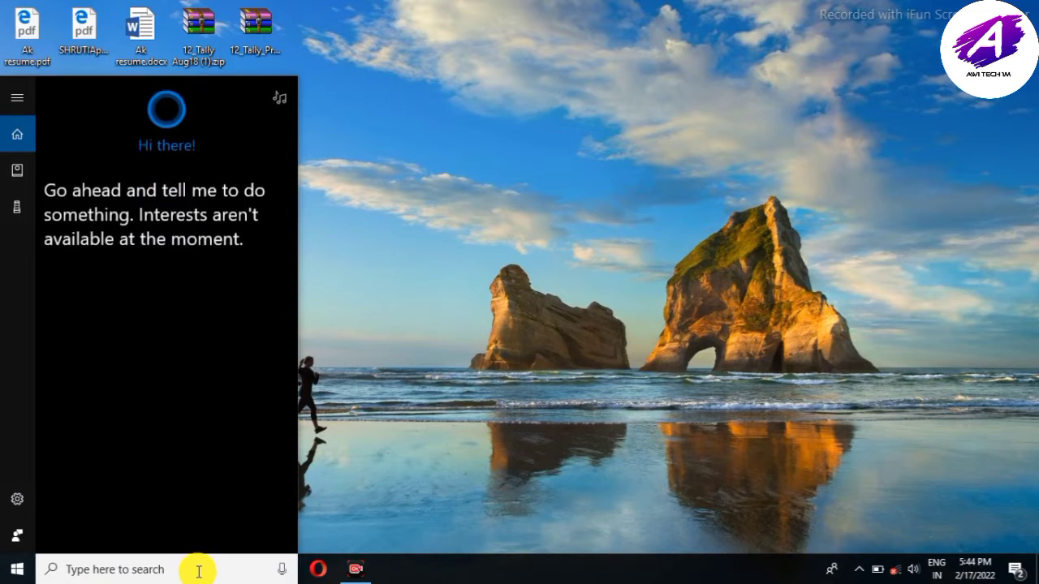
type("wo")
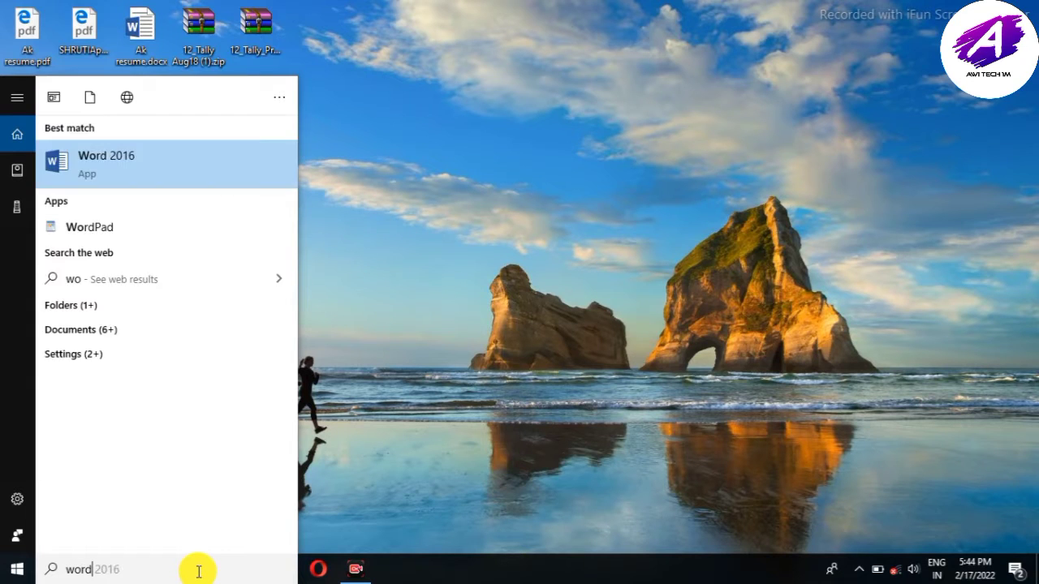
type("rd")
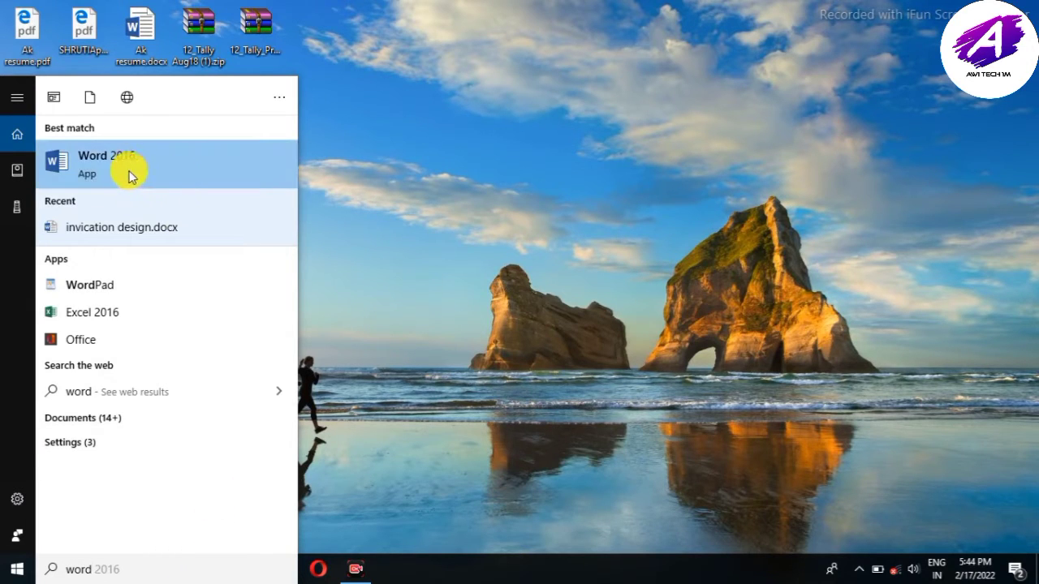
left_click(166, 175)
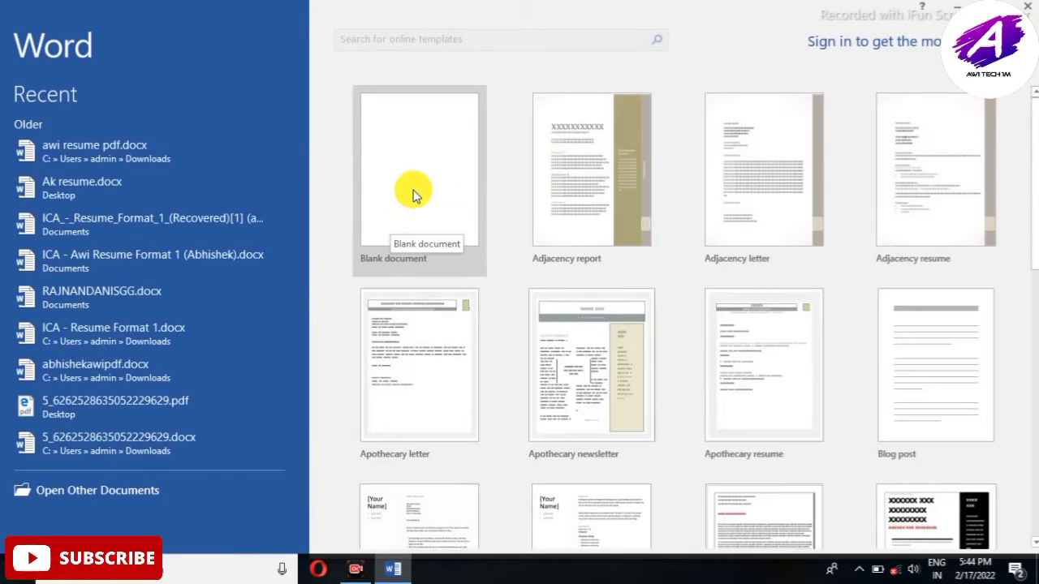
Step: Create a blank document with Narrow 0.5-inch margins and bring up More Paper Sizes
left_click(413, 195)
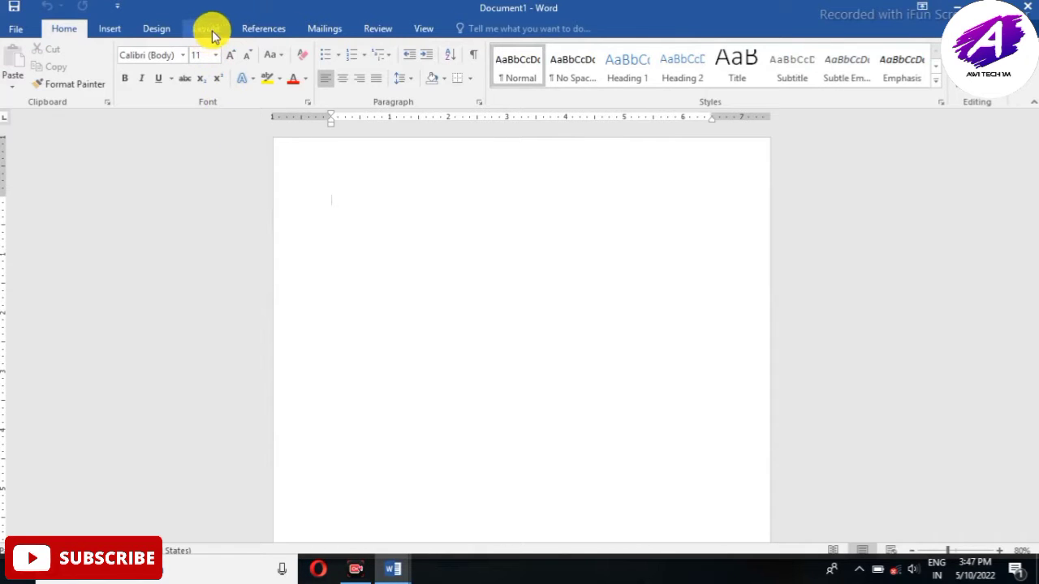
left_click(209, 30)
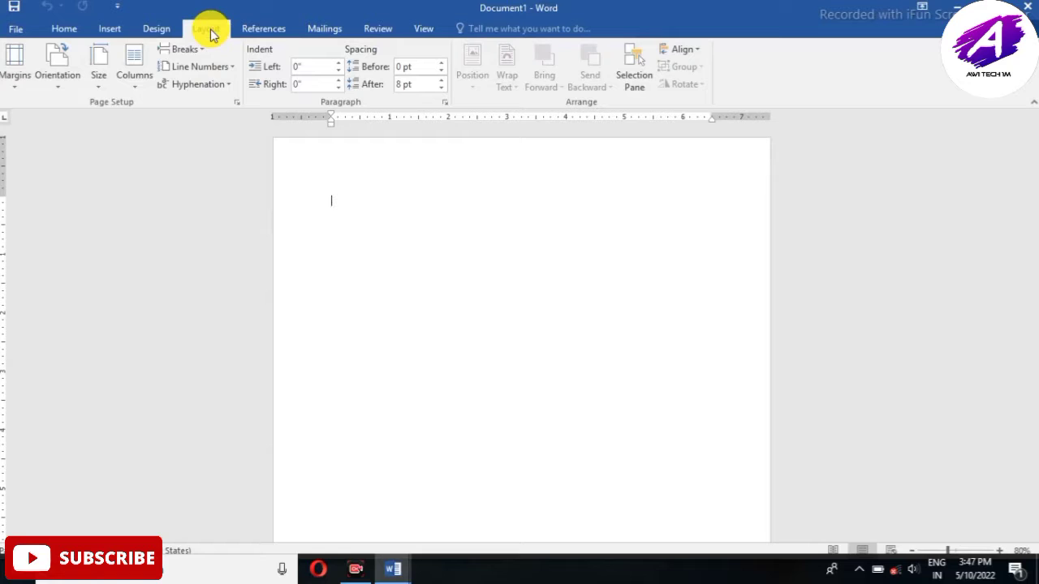
left_click(17, 72)
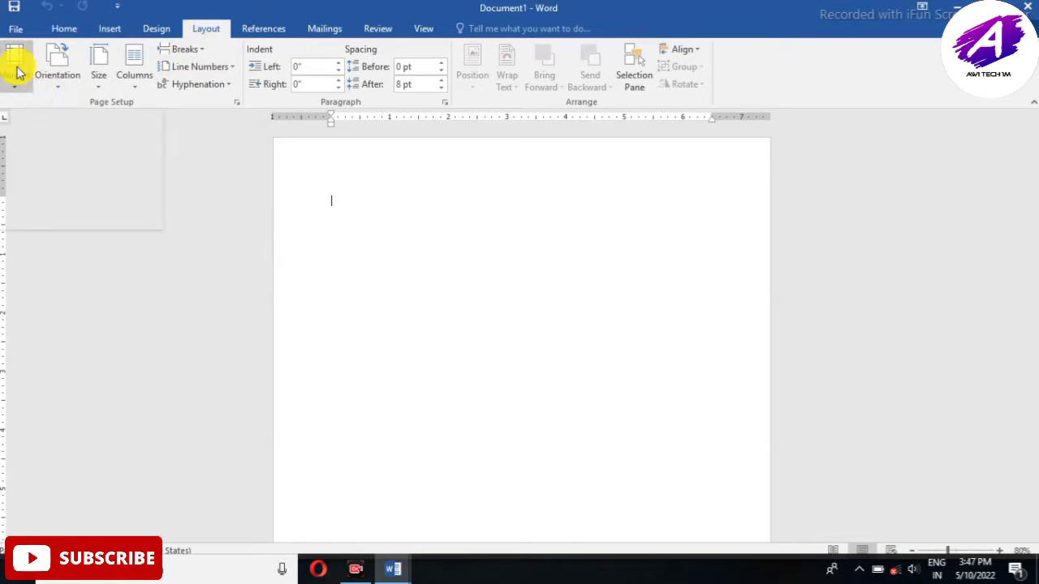
left_click(18, 71)
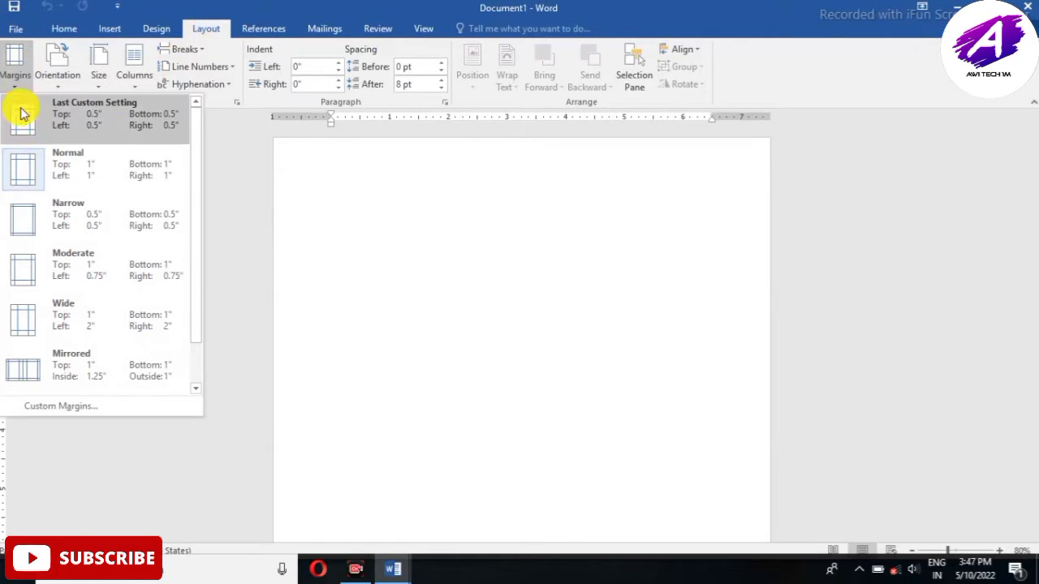
left_click(102, 219)
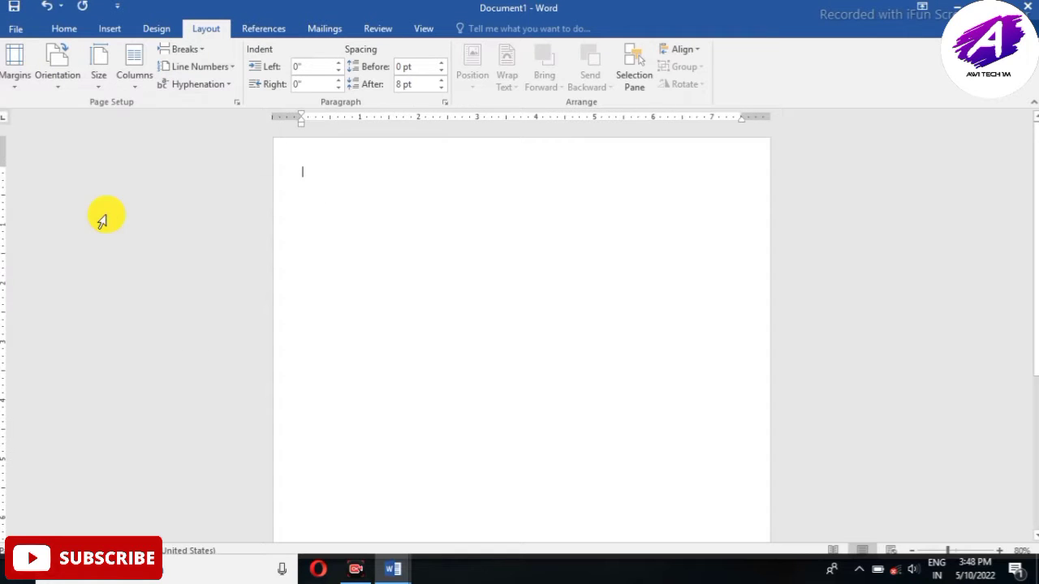
left_click(100, 82)
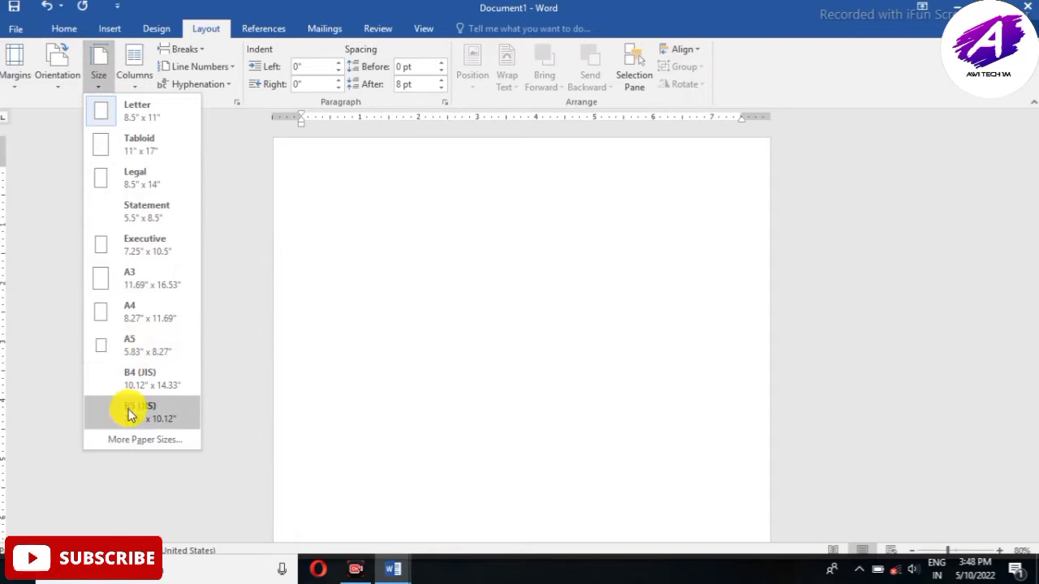
left_click(154, 439)
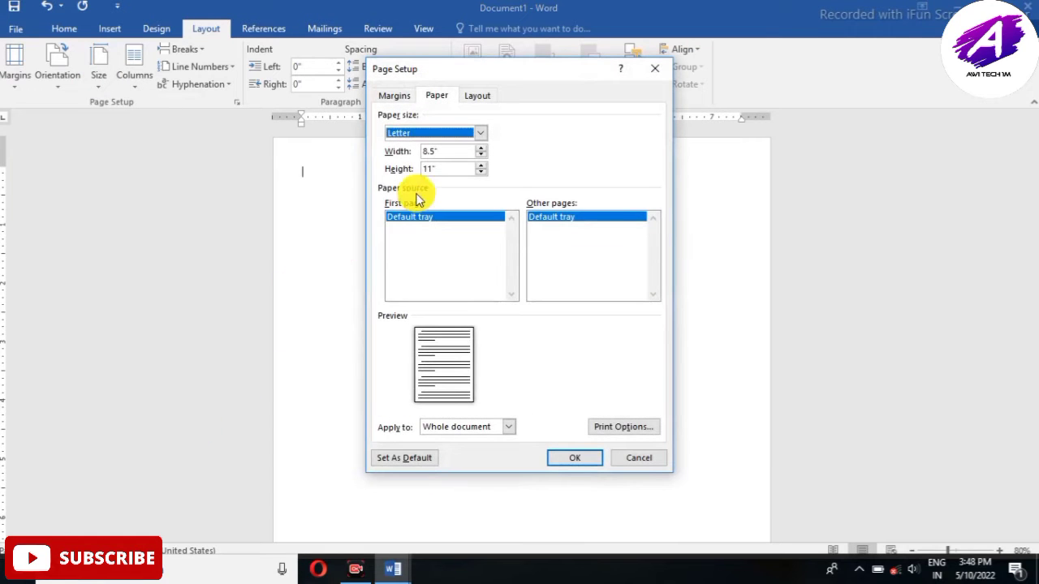
Step: Set the paper Width to 4 and Height to 6 inches in Page Setup
left_click(432, 152)
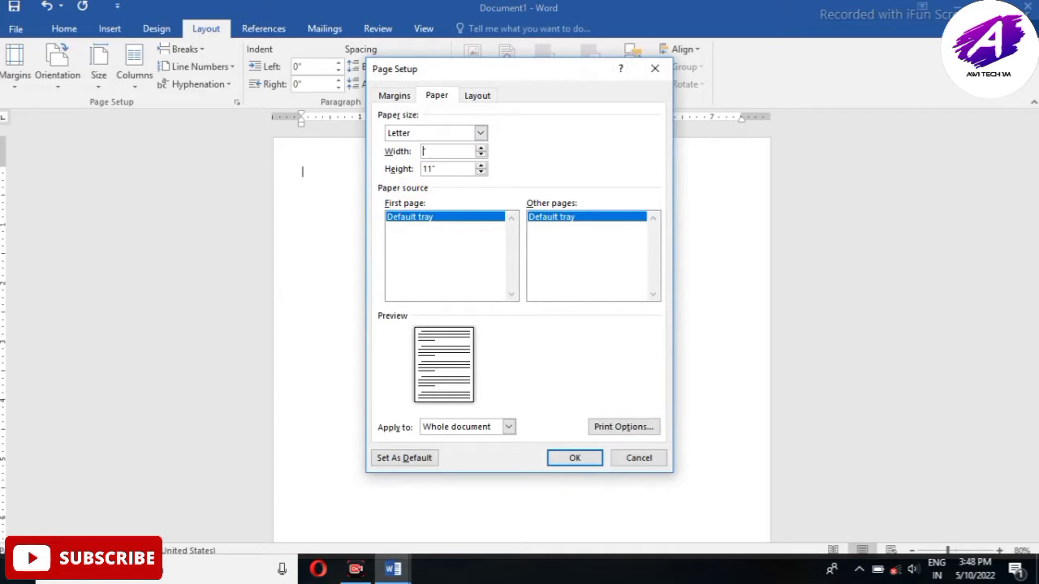
left_click(422, 152)
type("4")
left_click(424, 170)
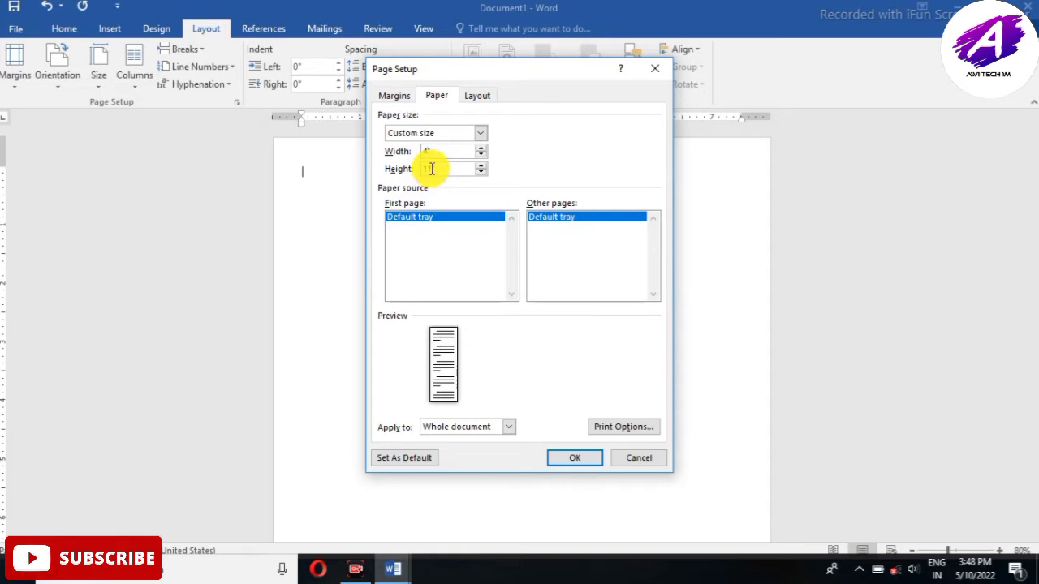
key("BackSpace")
key("BackSpace")
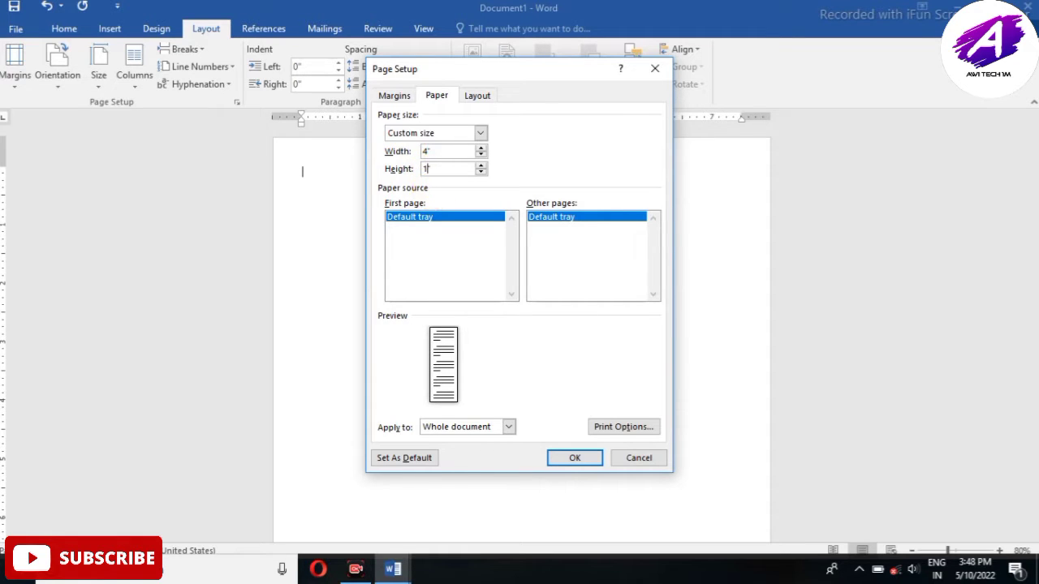
type("6")
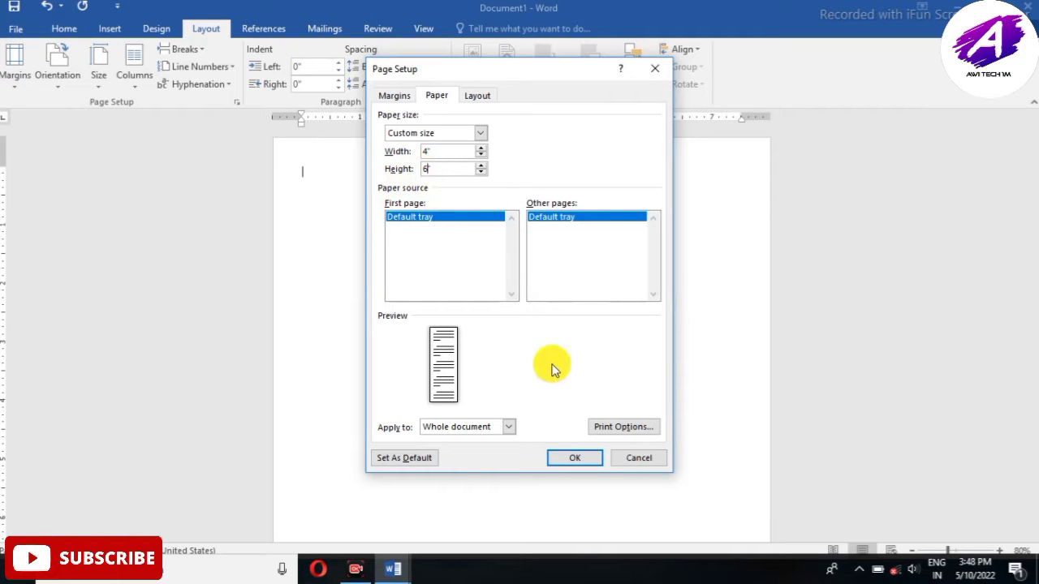
left_click(567, 461)
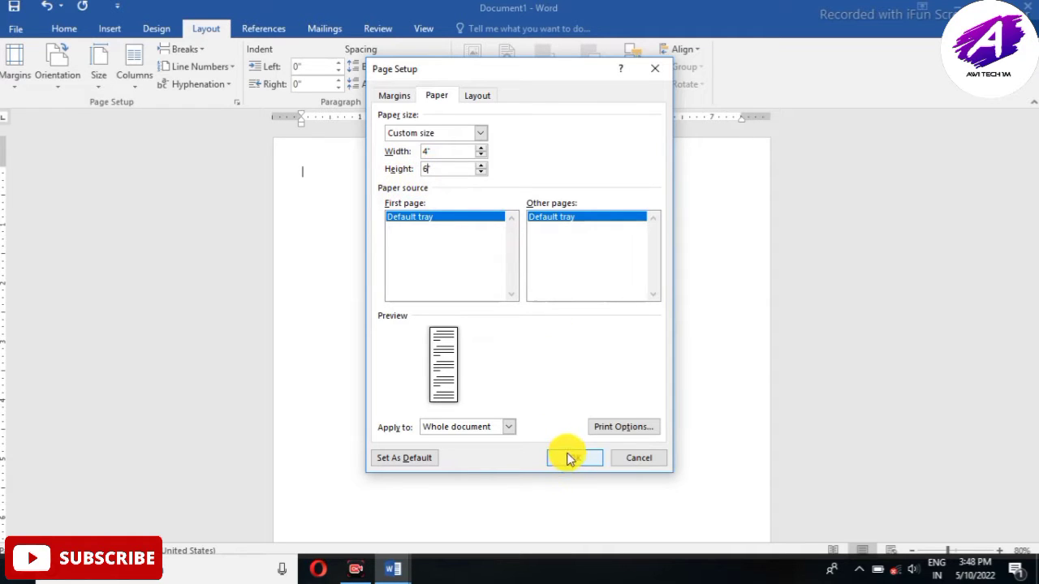
left_click(567, 461)
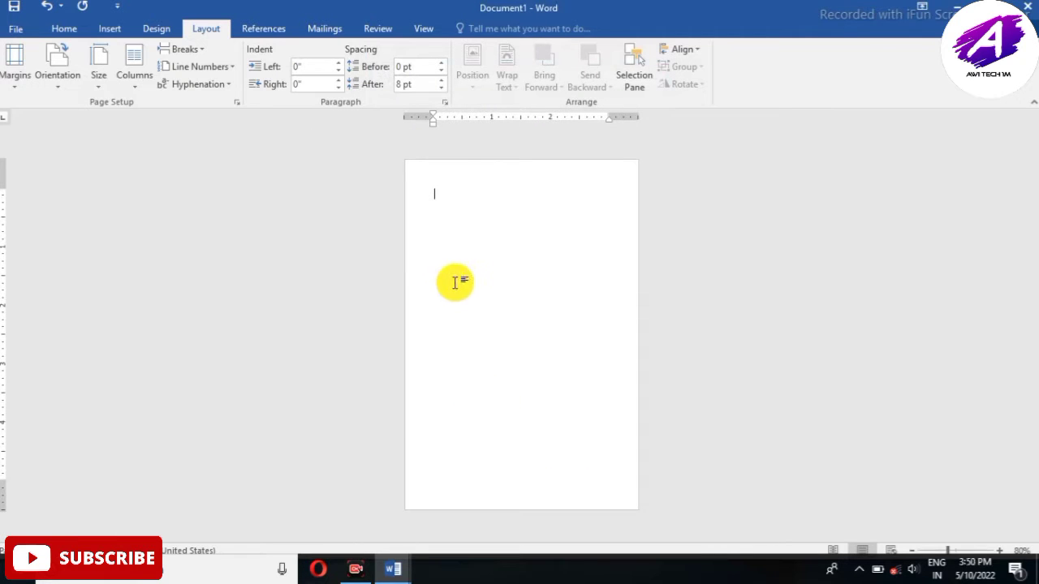
Step: Set the Design tab's Page Color to Purple from the Standard Colors
left_click(157, 29)
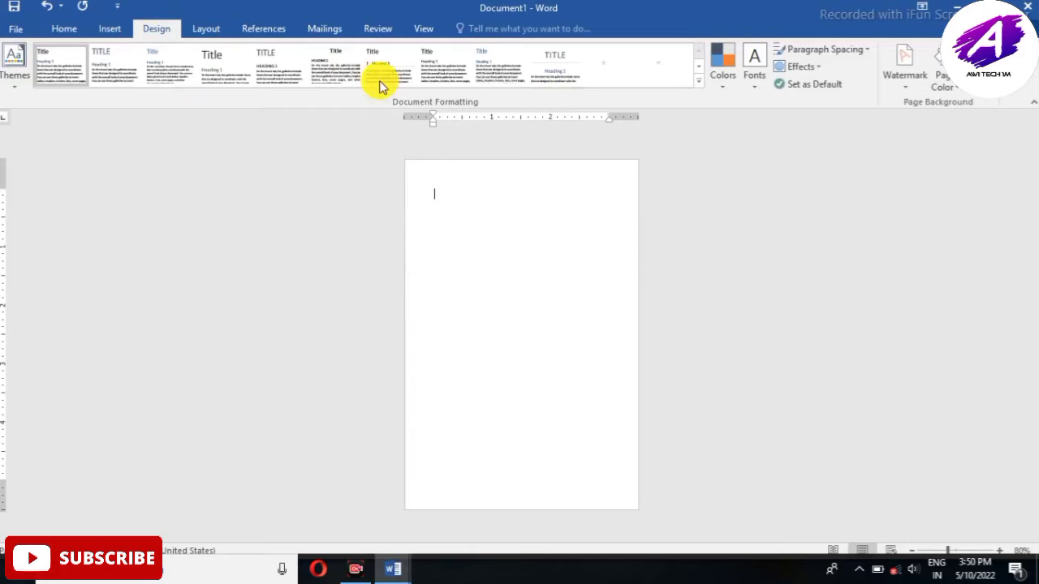
left_click(951, 85)
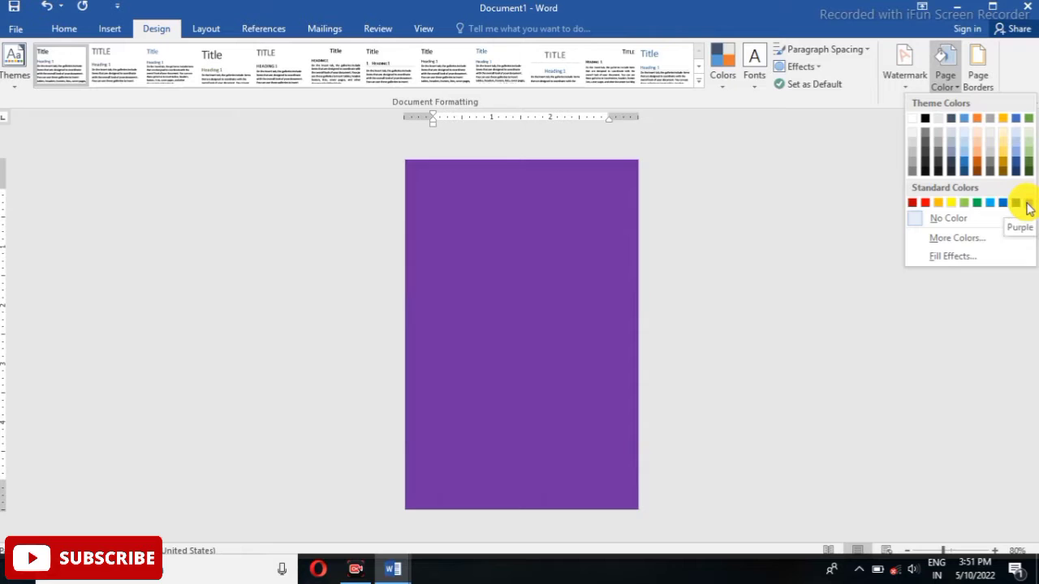
left_click(1028, 207)
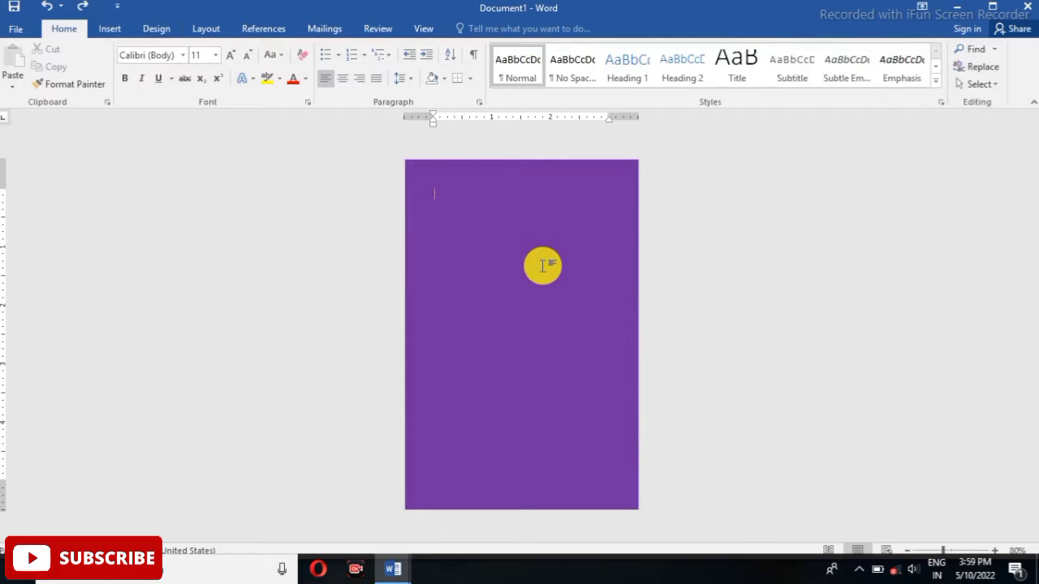
Step: Draw a Rectangle shape from the card's top-left corner to its bottom-right corner
left_click(111, 29)
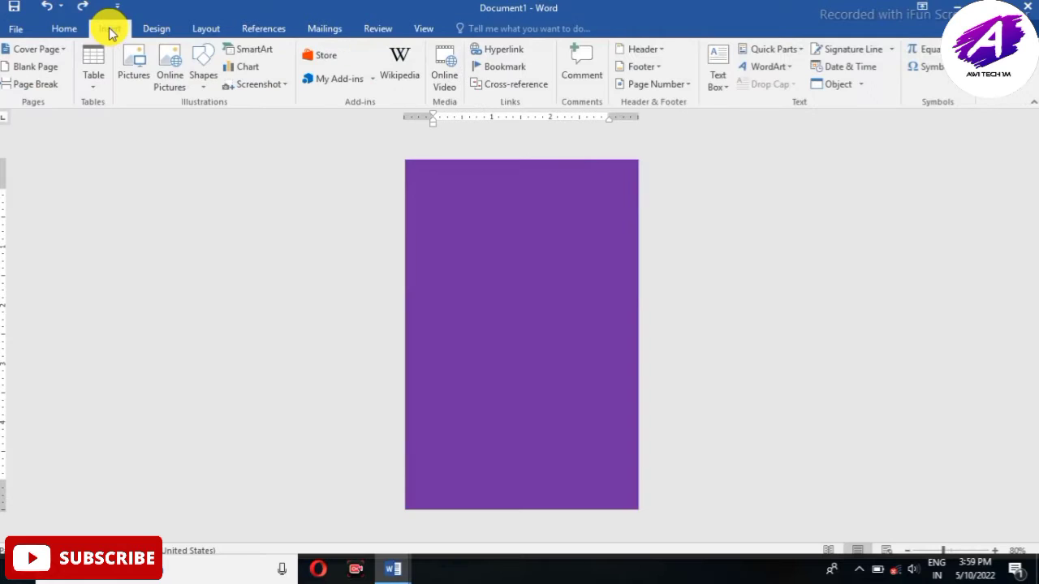
left_click(203, 75)
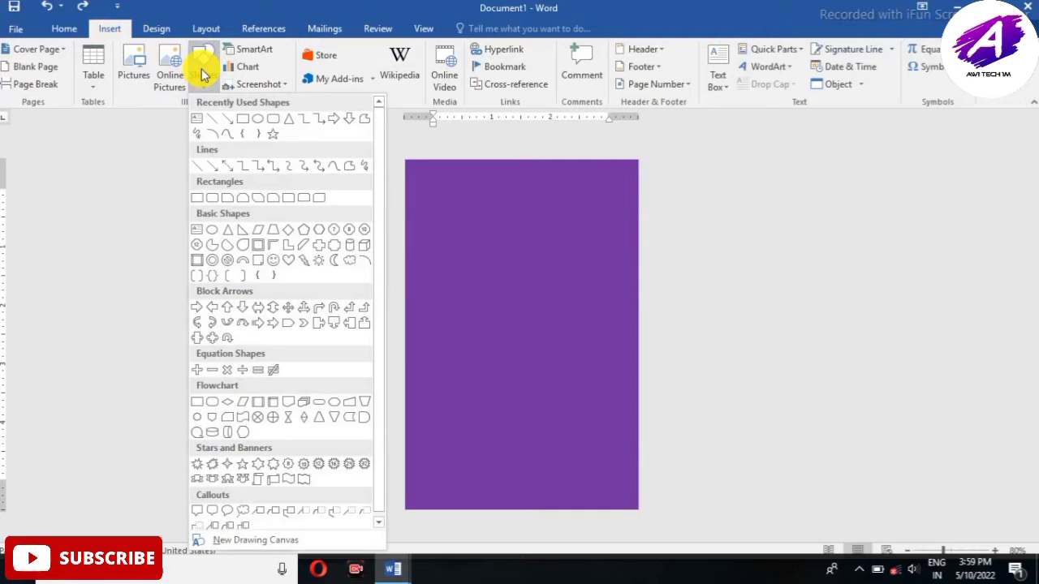
left_click(243, 120)
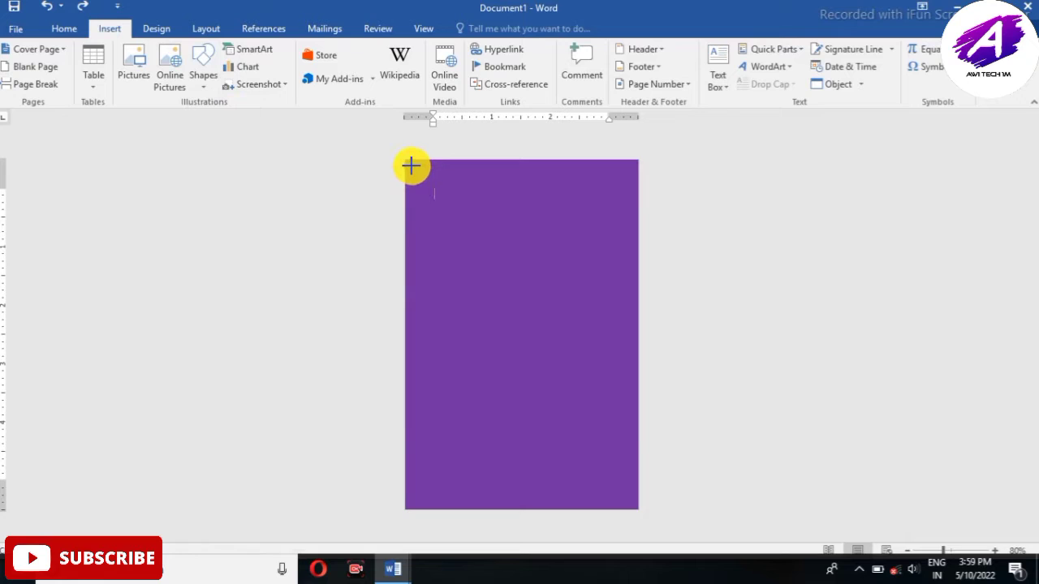
left_click_drag(411, 166, 632, 504)
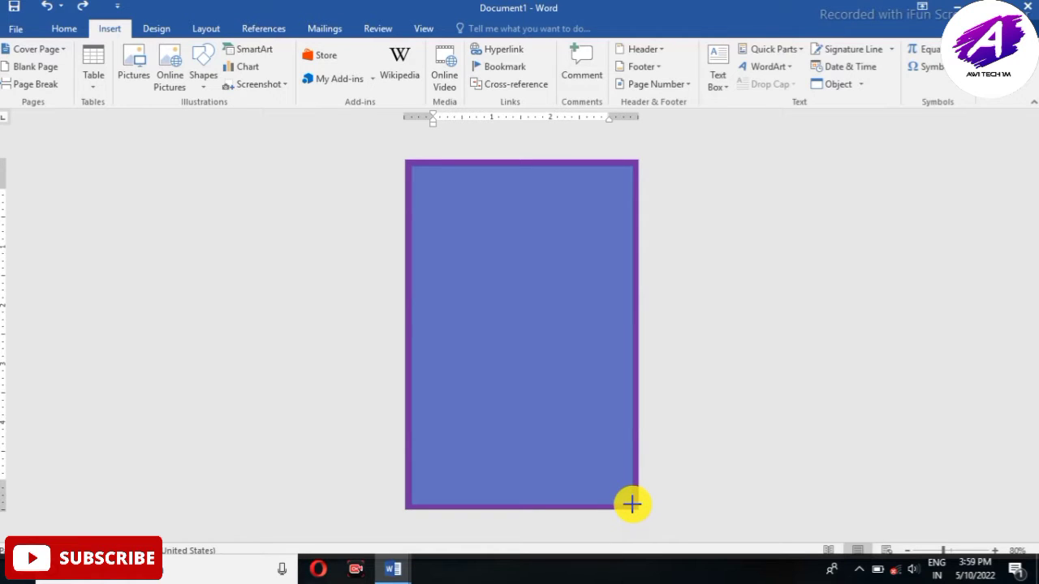
left_click_drag(632, 504, 632, 505)
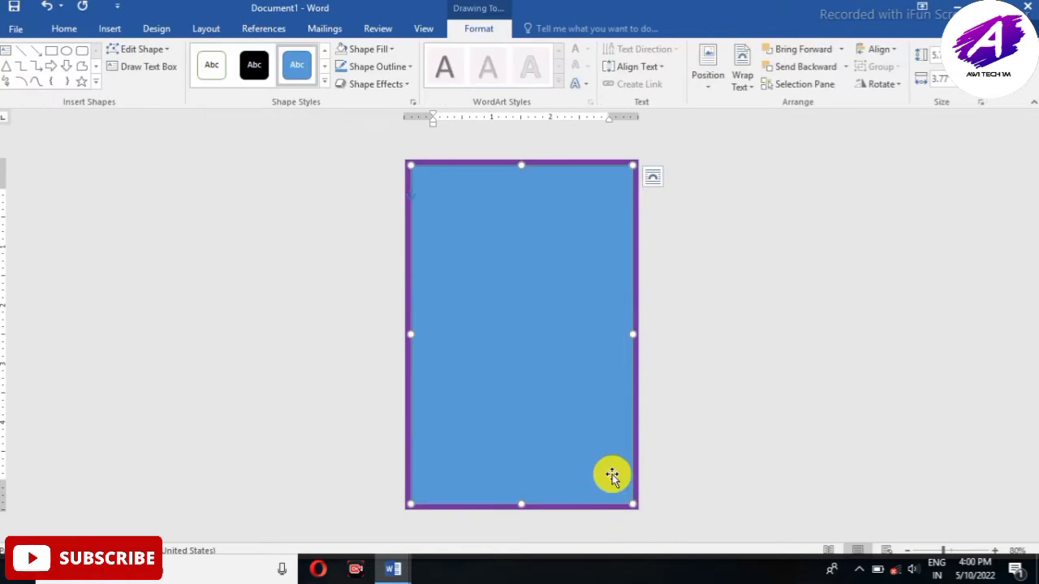
Step: Give the rectangle a purple Shape Fill and a heavier outline weight
left_click(387, 48)
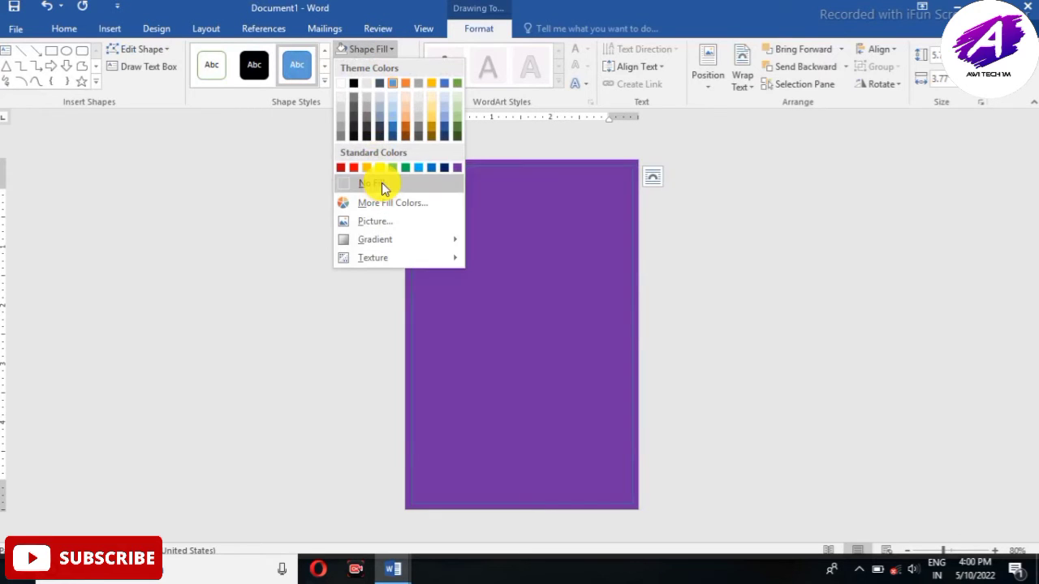
left_click(379, 182)
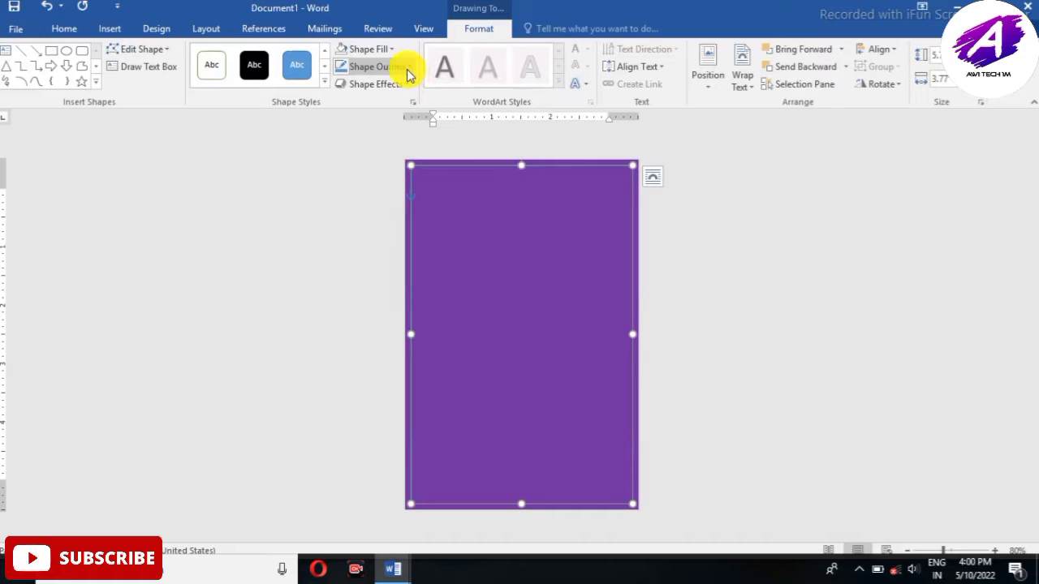
left_click(408, 69)
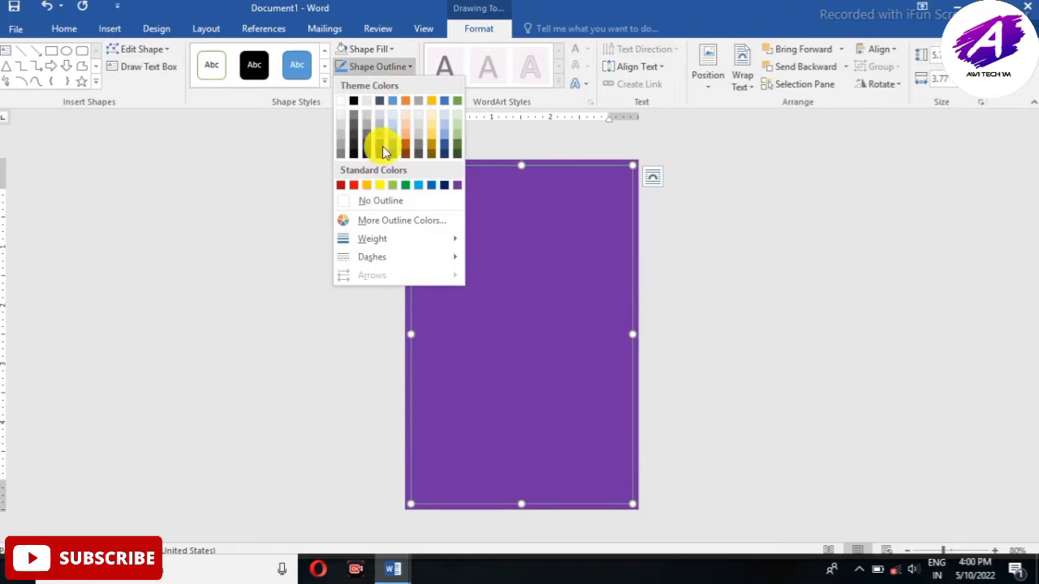
mouse_move(372, 238)
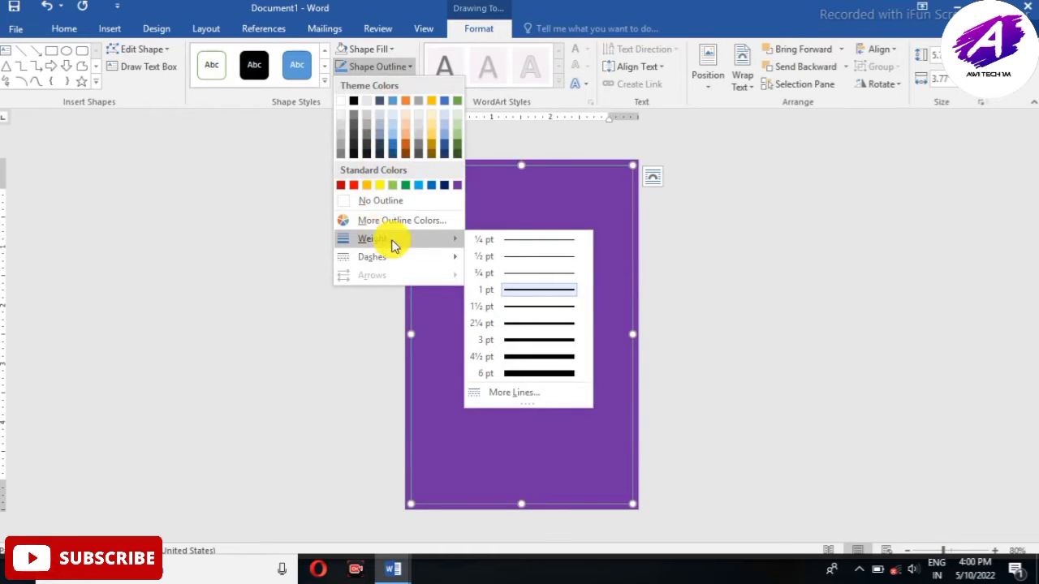
left_click(511, 340)
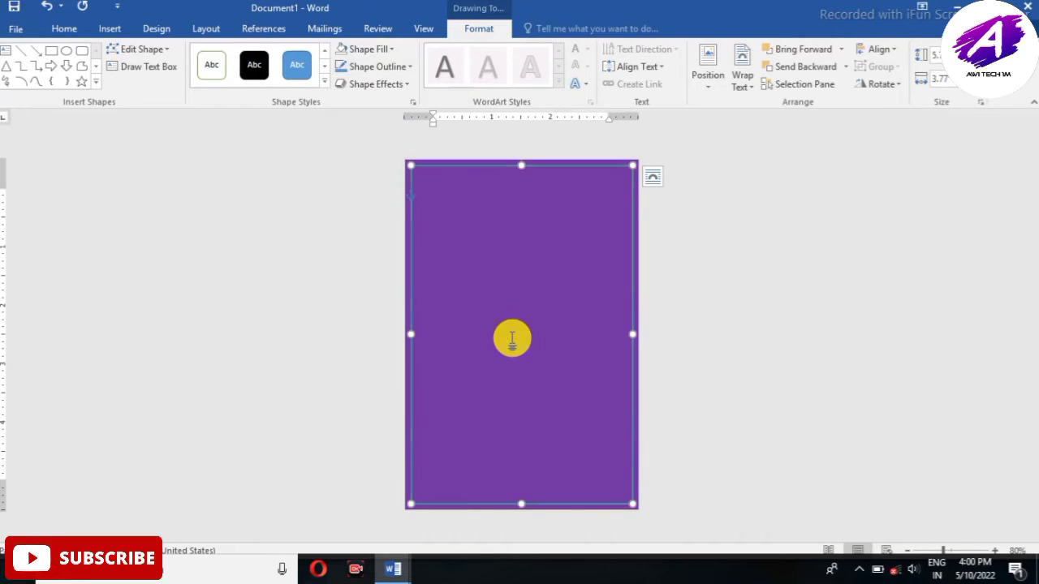
Step: Switch the rectangle's outline to a gradient line and make its second stop orange
left_click(412, 104)
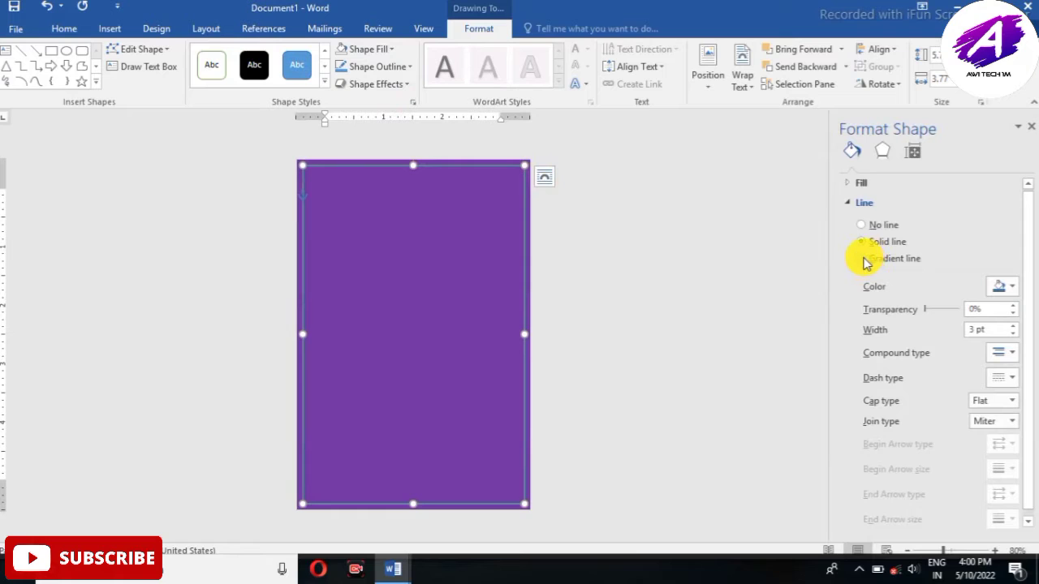
left_click(865, 260)
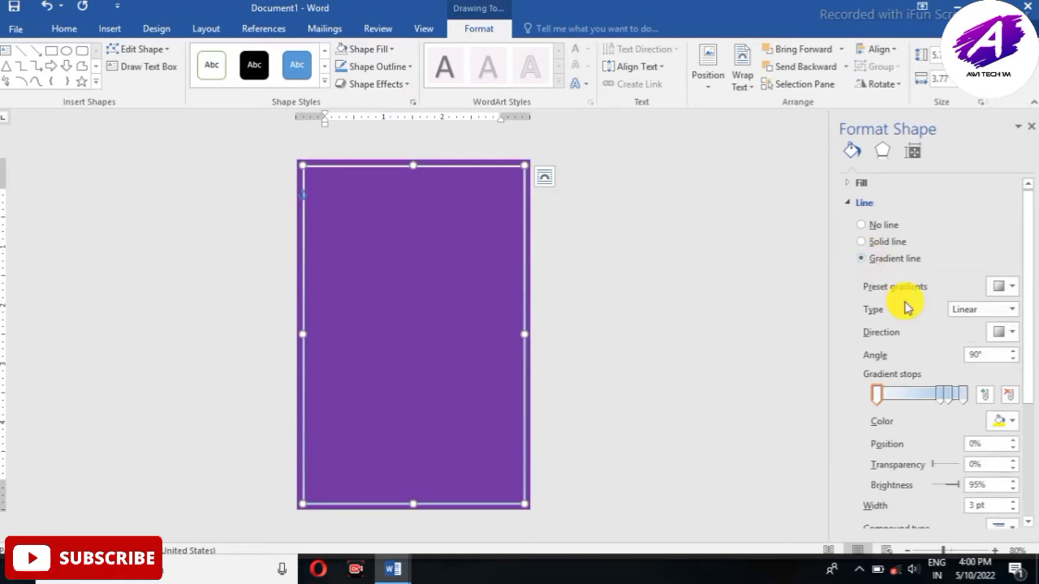
left_click(941, 395)
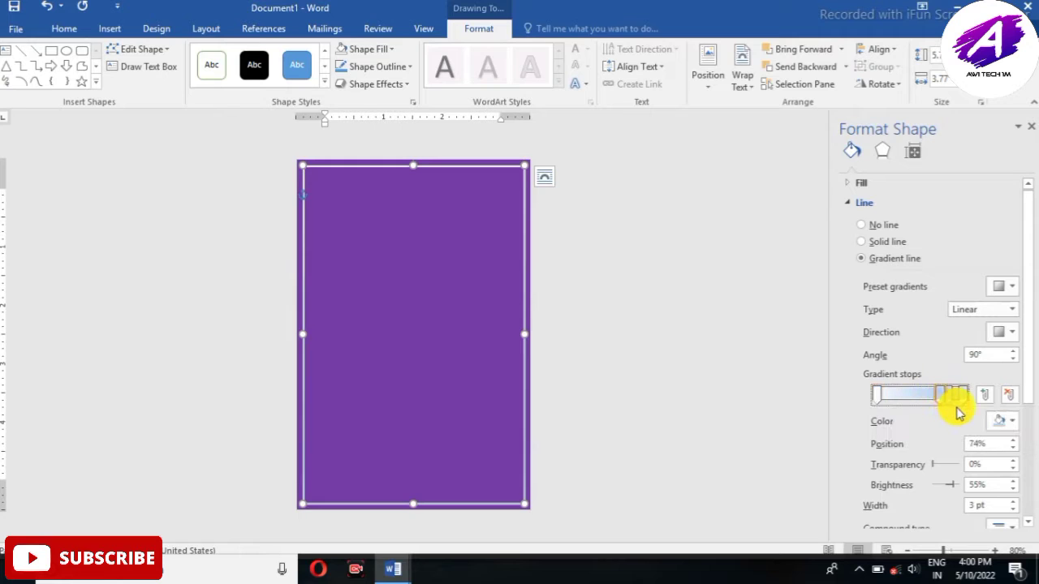
left_click(1000, 421)
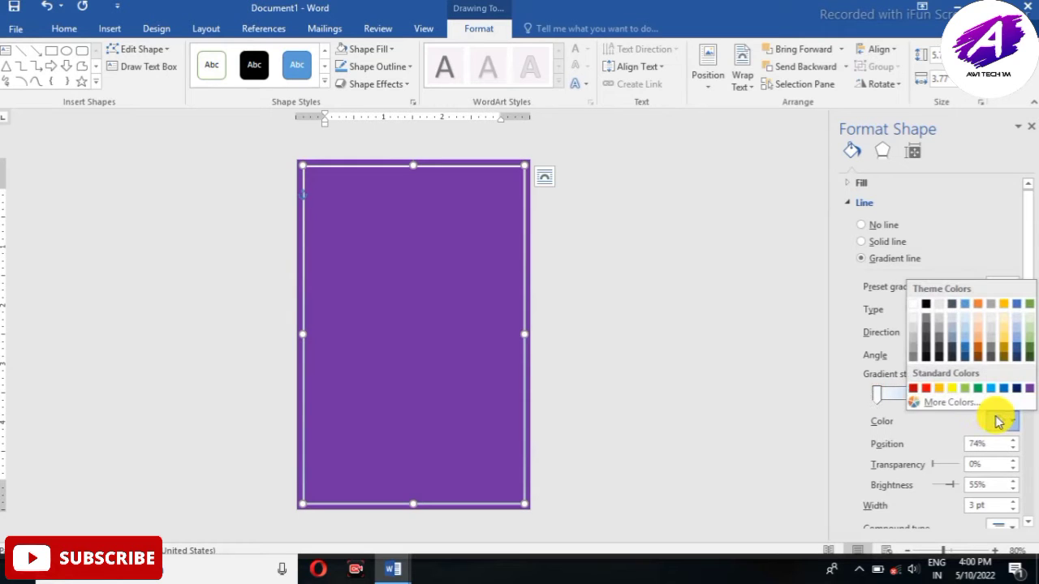
left_click(939, 388)
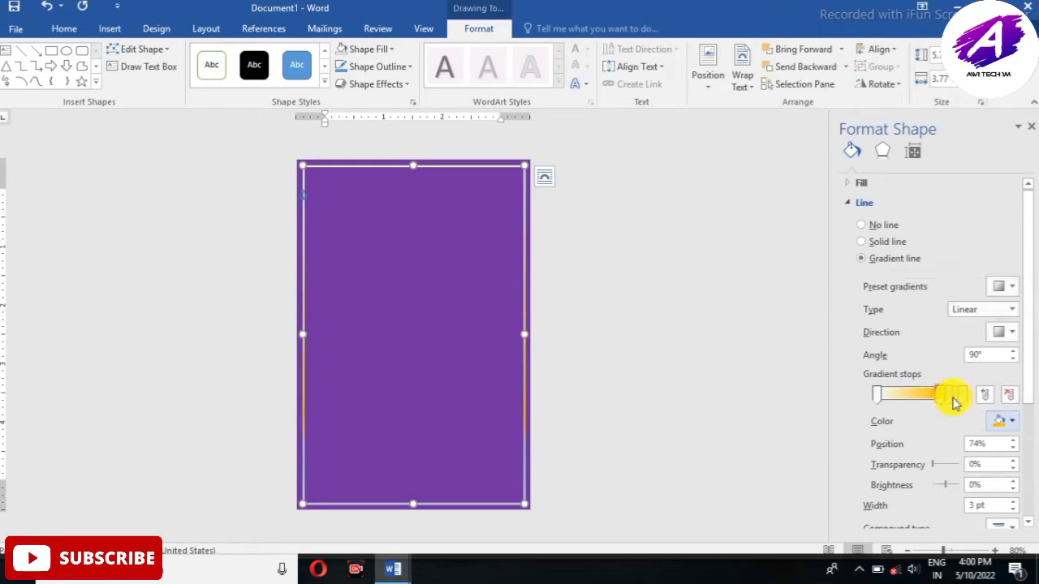
left_click_drag(953, 401, 948, 403)
Step: Colour the third stop yellow, delete the light blue stop, and slide a stop to 46%
left_click(951, 402)
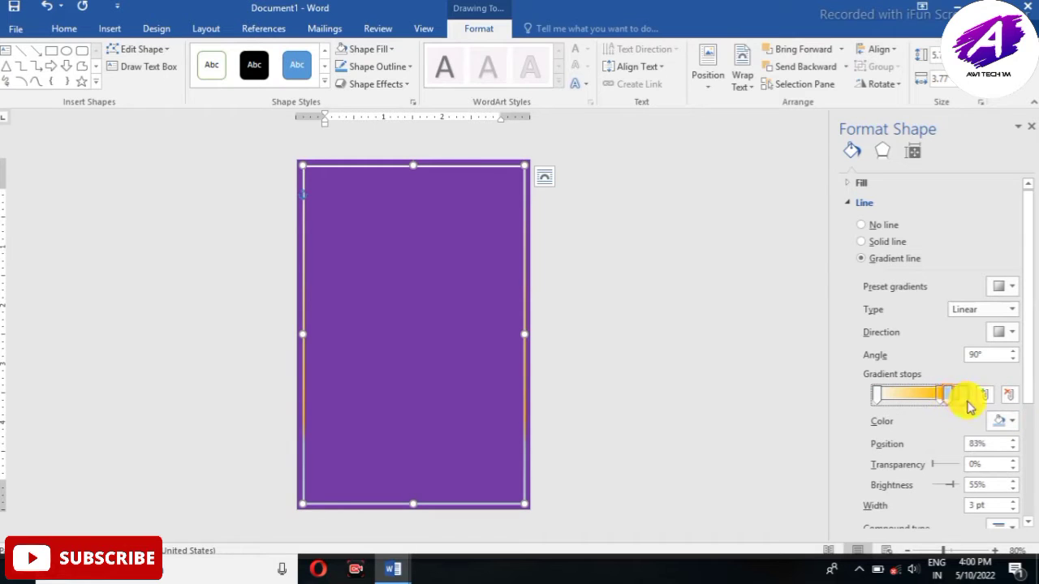
left_click(1000, 420)
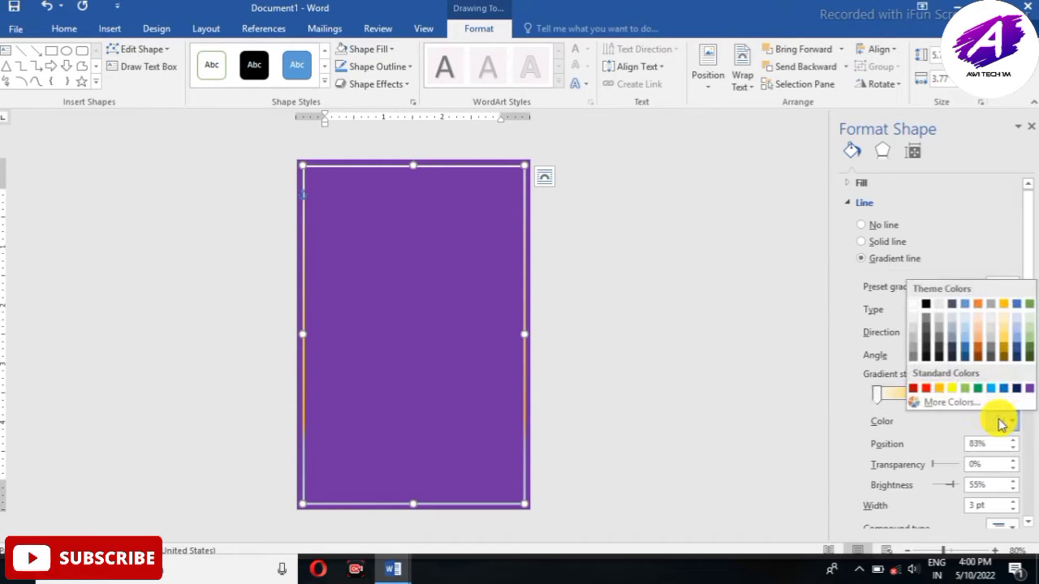
left_click(951, 389)
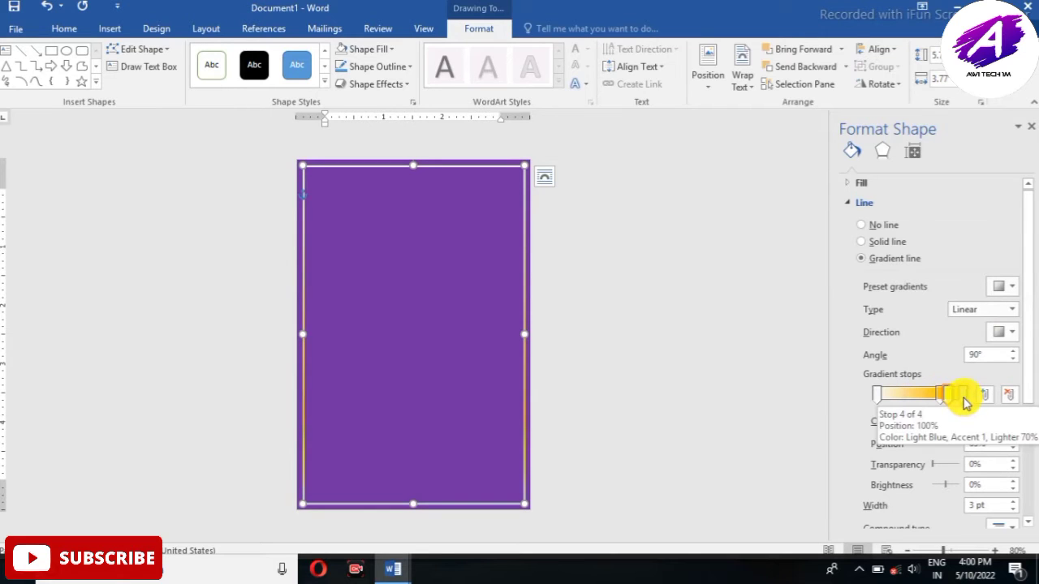
left_click(964, 396)
left_click(1008, 395)
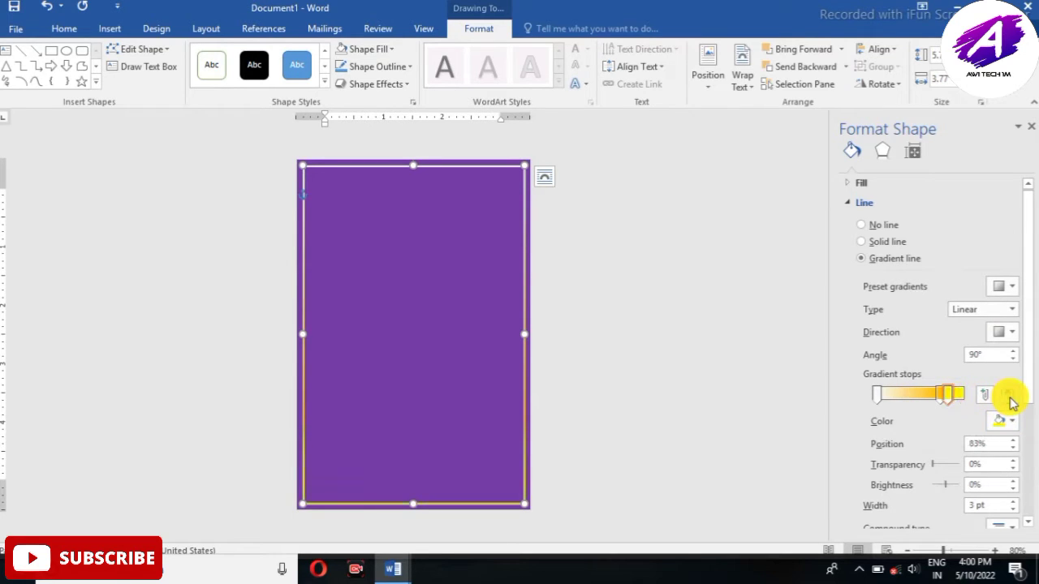
left_click(949, 401)
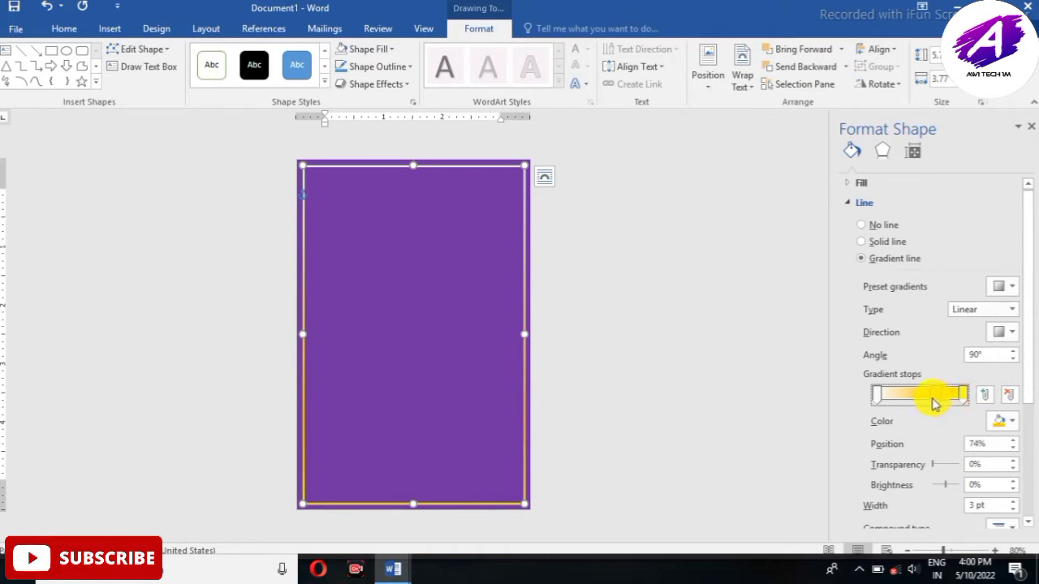
left_click_drag(933, 403, 912, 403)
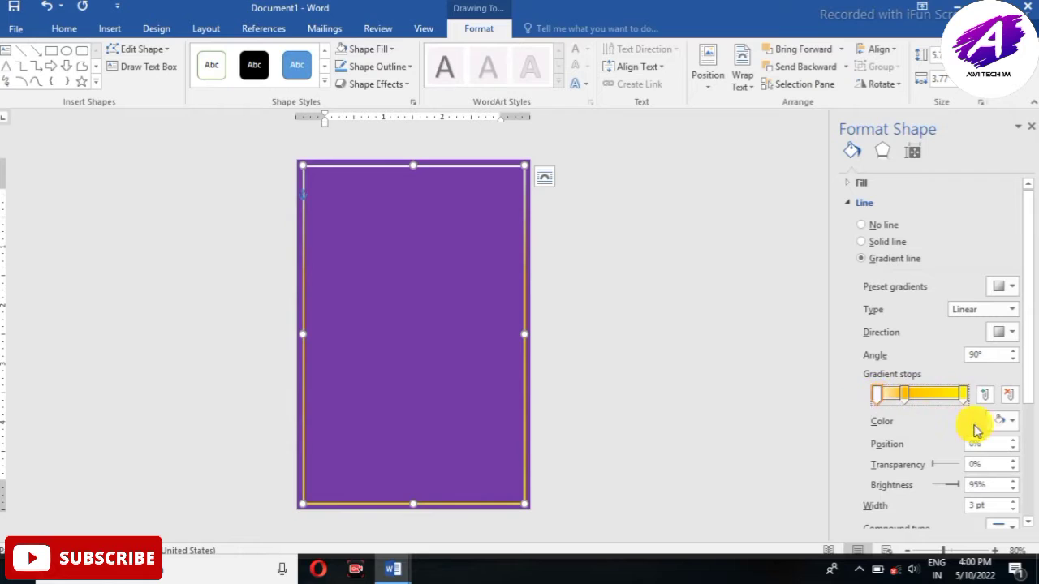
Step: Make the first stop yellow, remove the 0% stop, and move the remaining stop to the start
left_click(1003, 421)
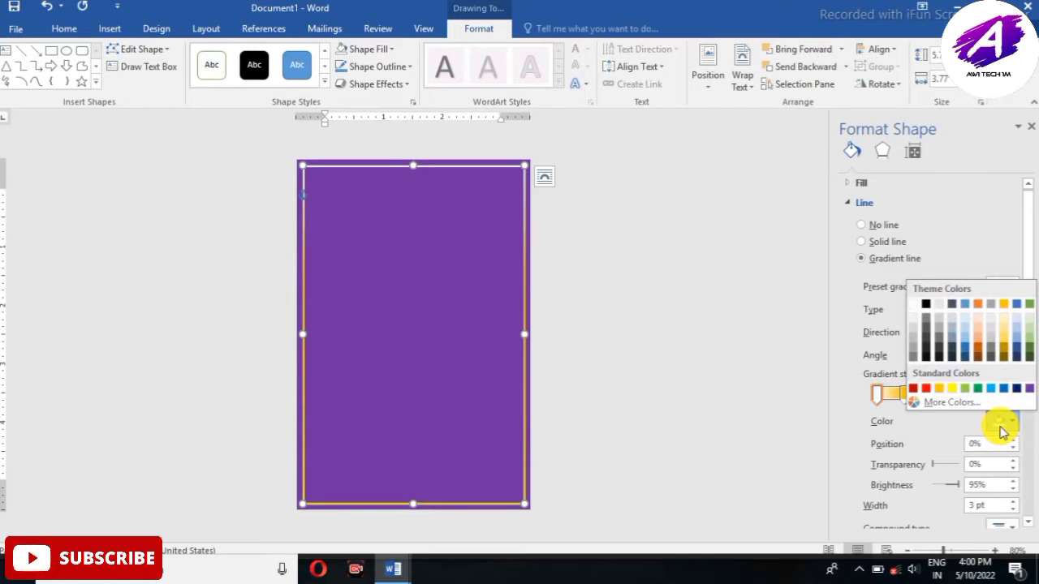
left_click(951, 389)
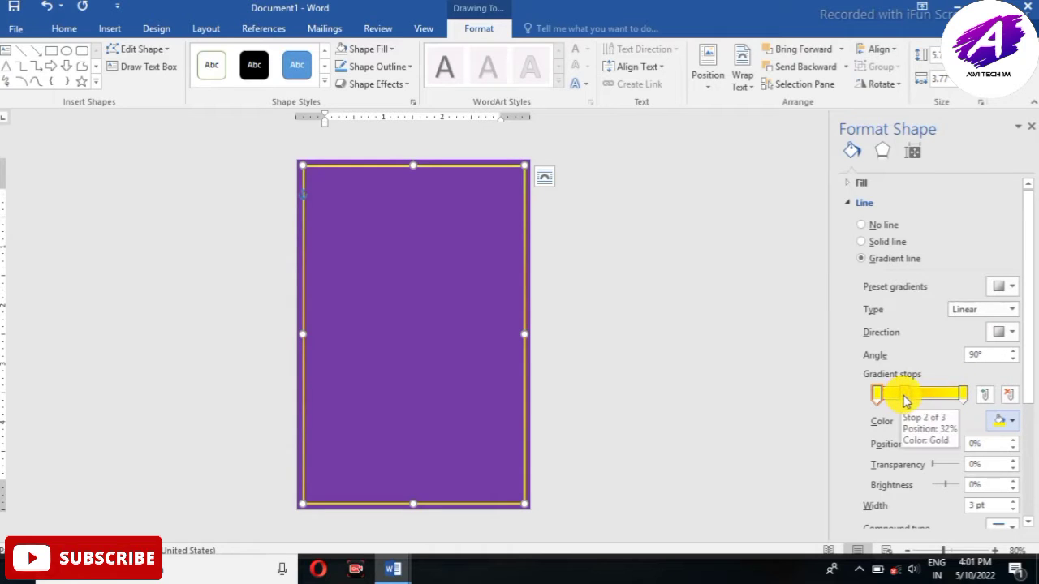
left_click(1007, 397)
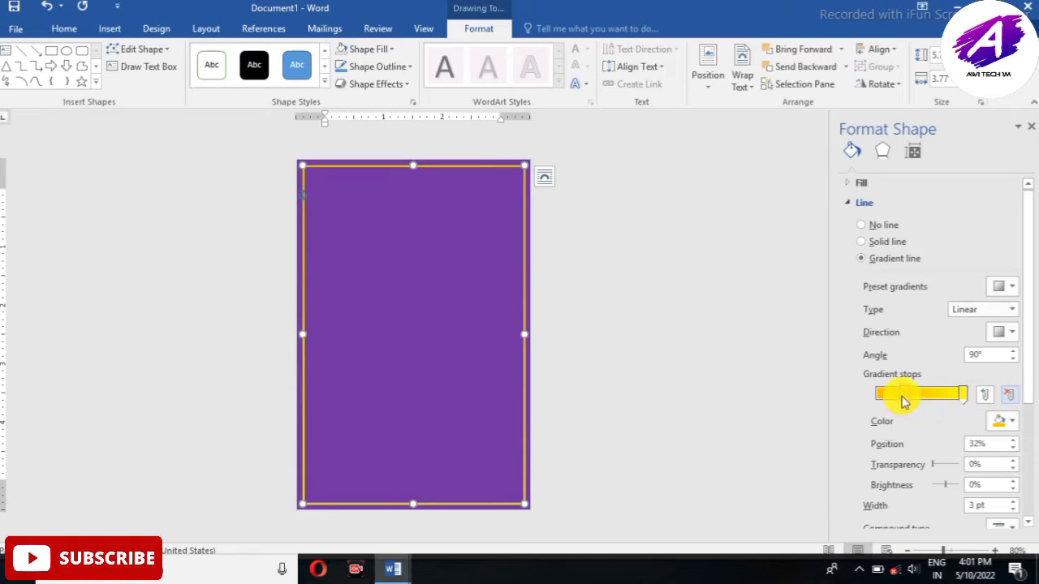
left_click_drag(904, 399, 874, 400)
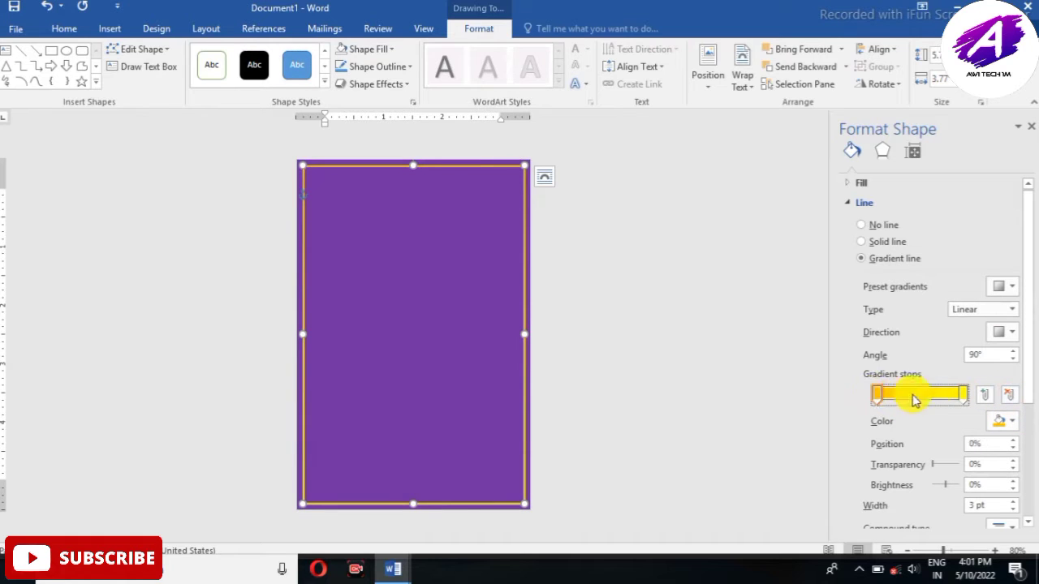
Step: Set the gradient direction to 225° diagonal, then close the pane and deselect the shape
left_click(998, 334)
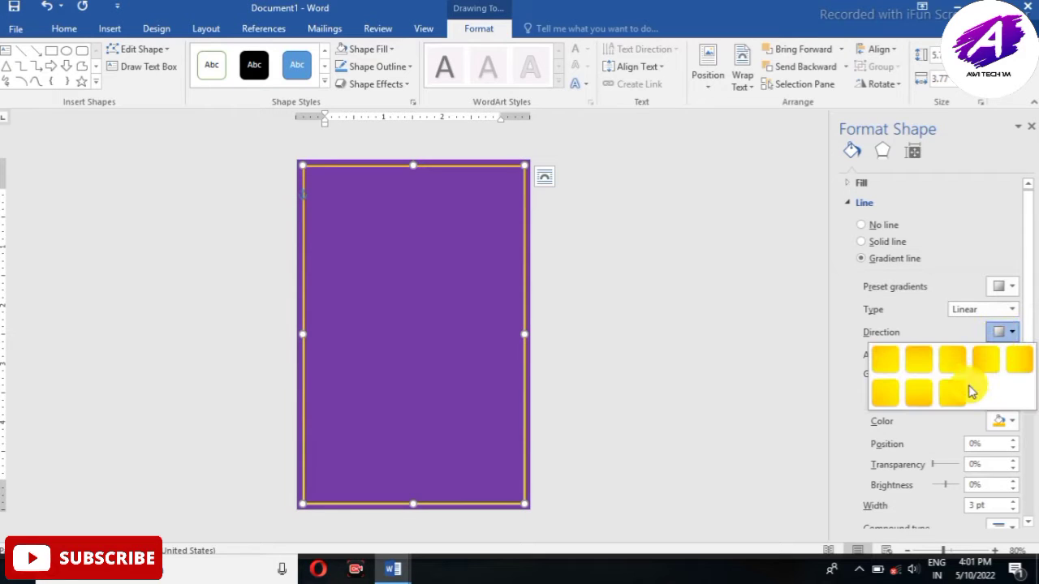
left_click(956, 396)
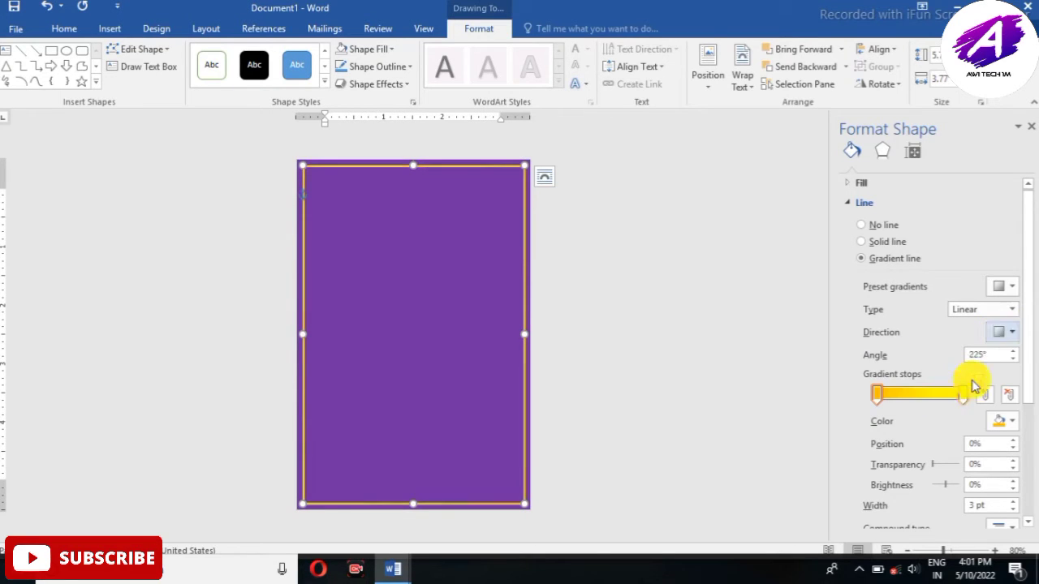
left_click(1029, 129)
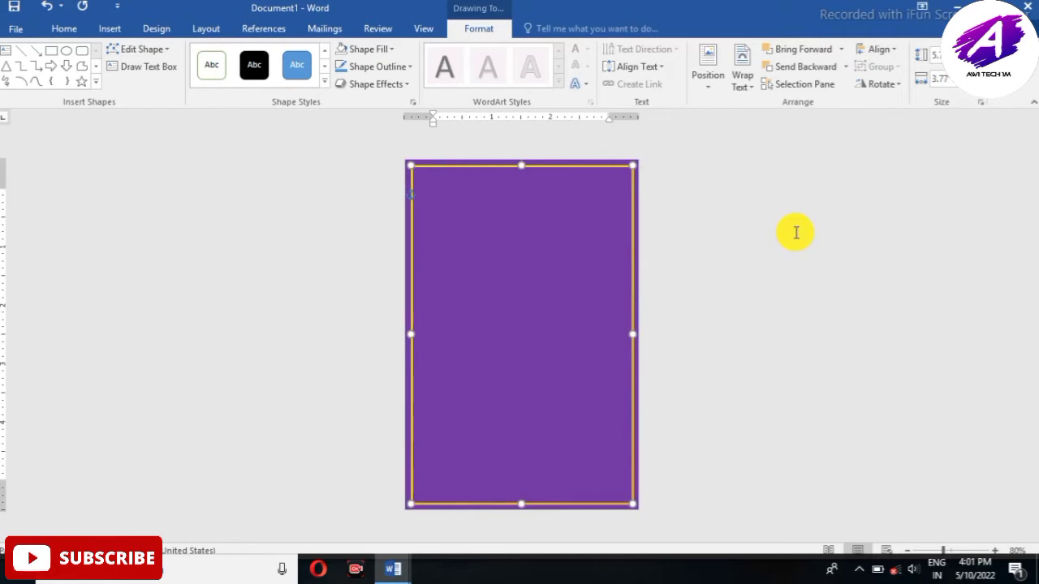
left_click(773, 237)
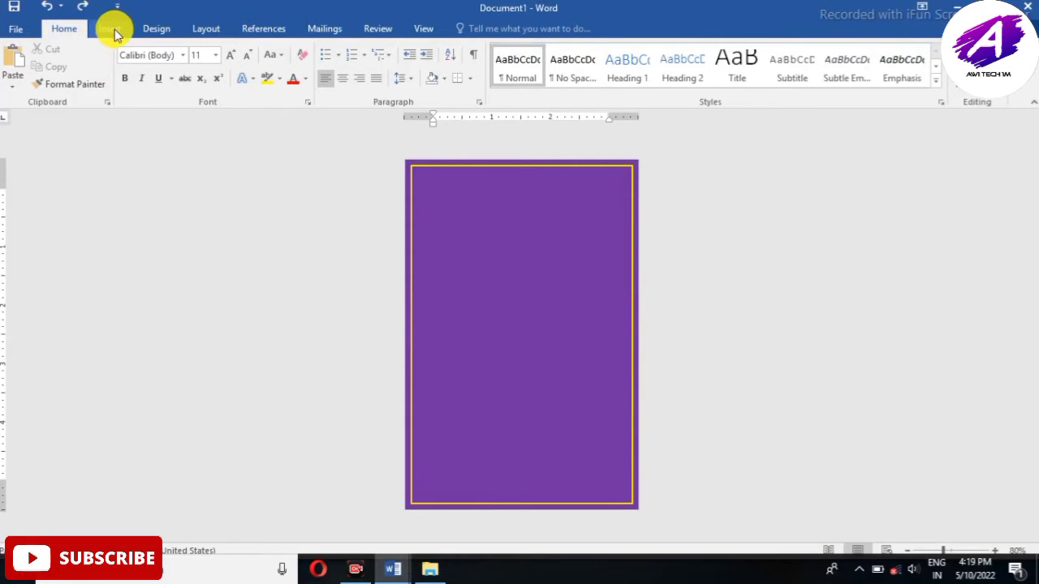
Step: Insert the picture 1991593.png from the Desktop onto the card
left_click(114, 29)
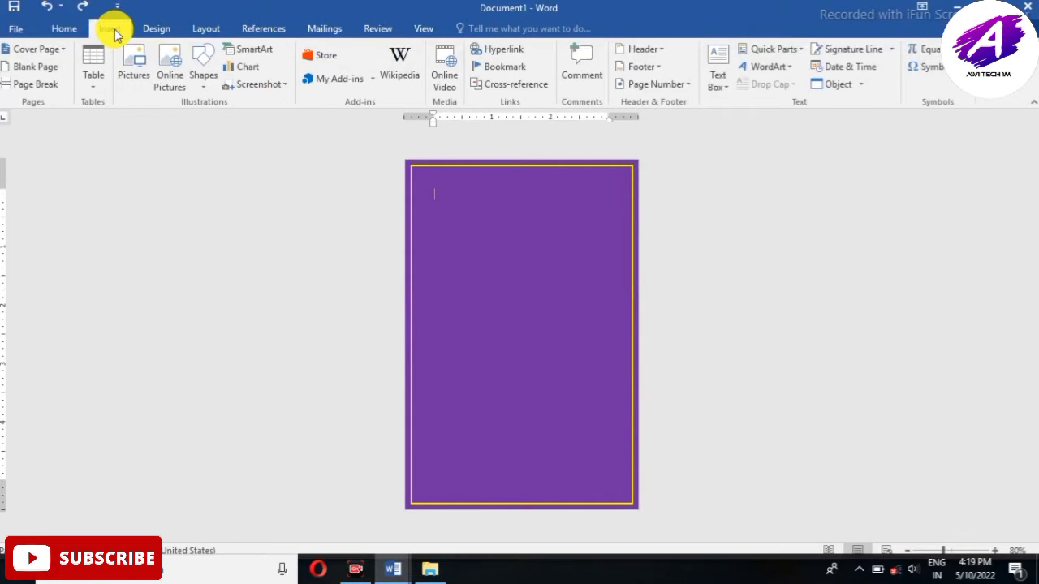
left_click(137, 79)
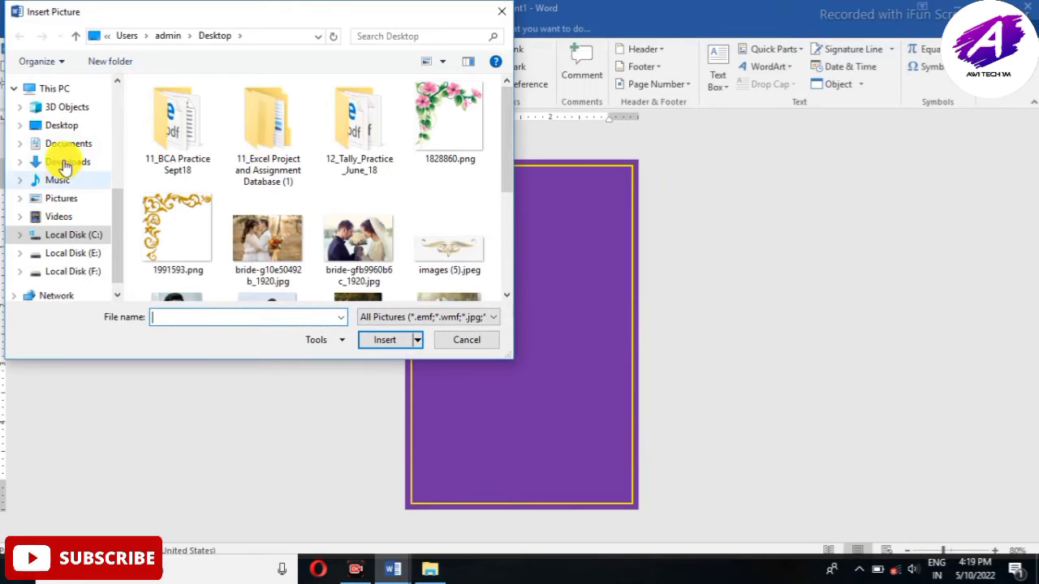
left_click(63, 127)
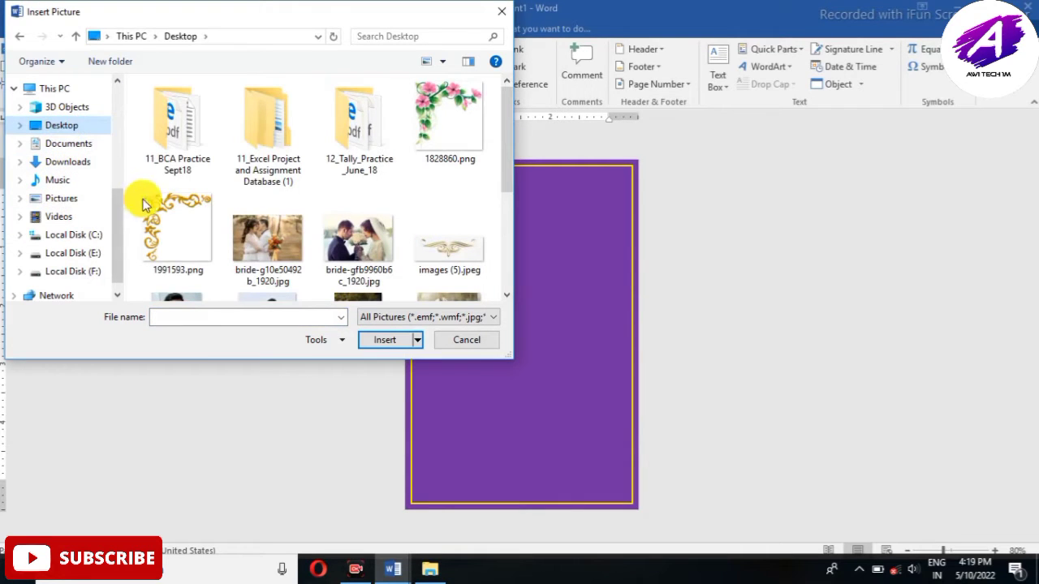
left_click(171, 226)
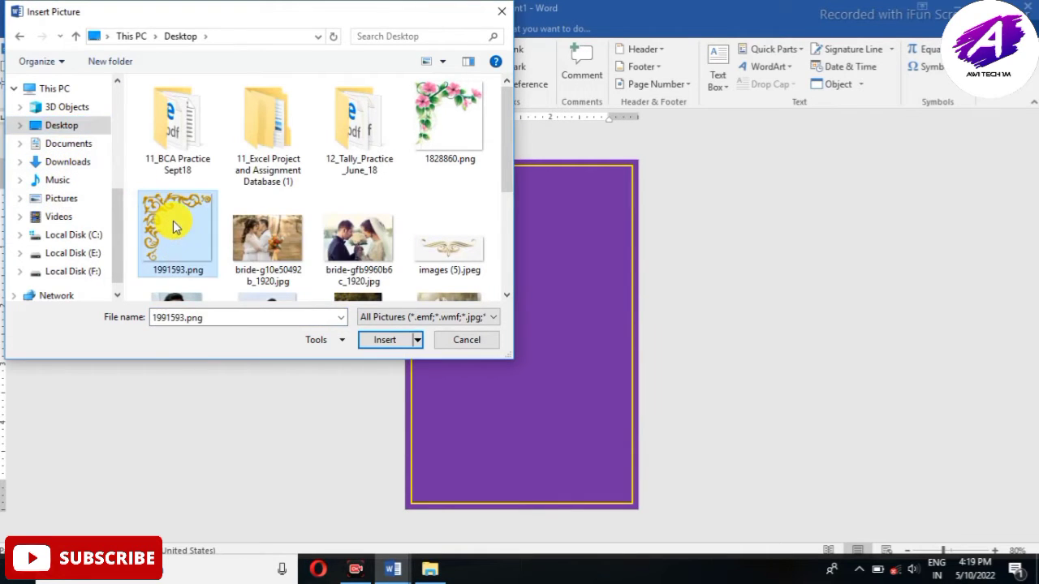
left_click(383, 341)
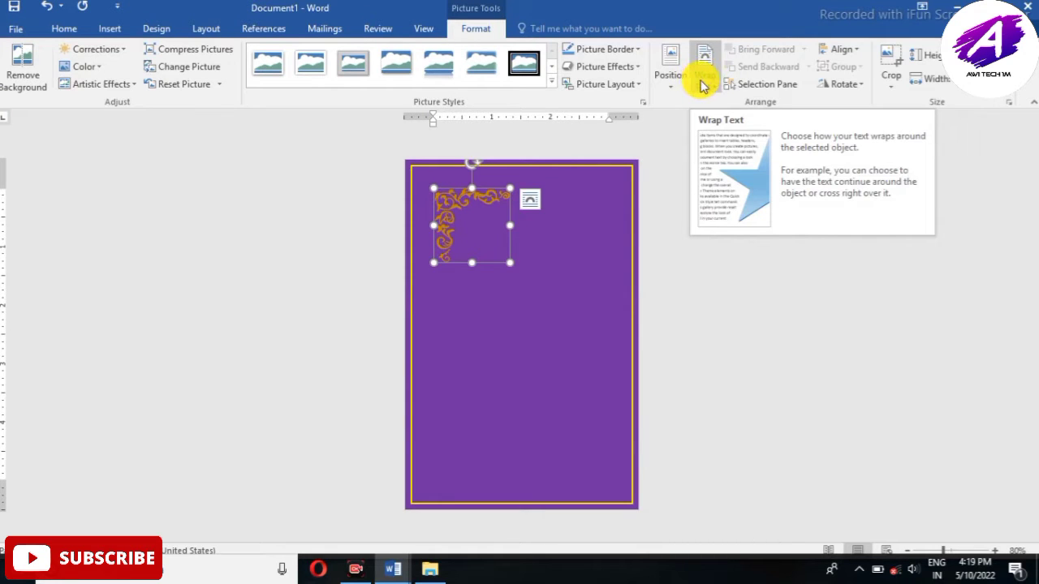
Step: Set the ornament to In Front of Text, enlarge it, and fit it into the top-left corner
left_click(706, 81)
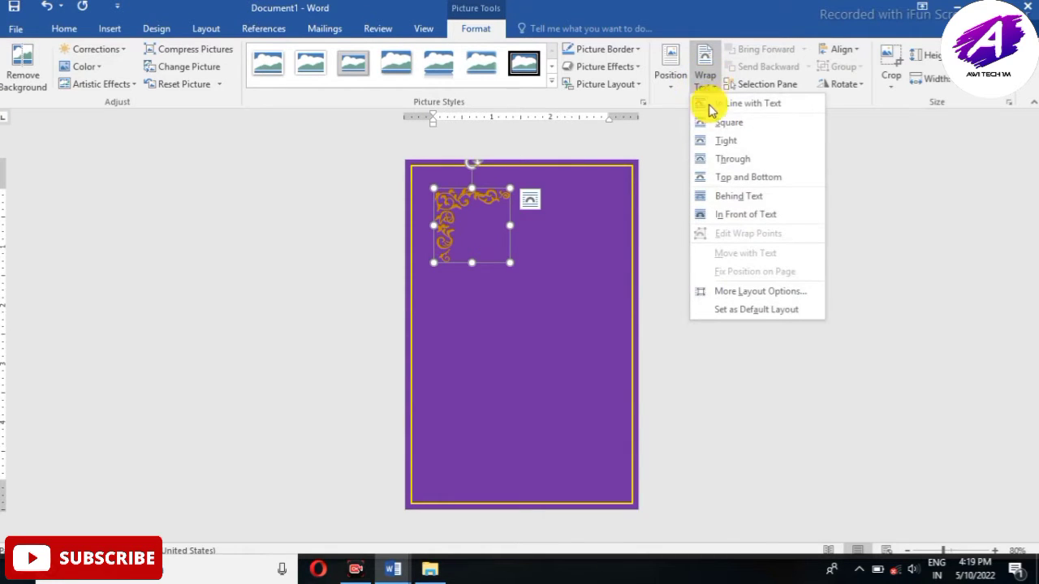
left_click(751, 217)
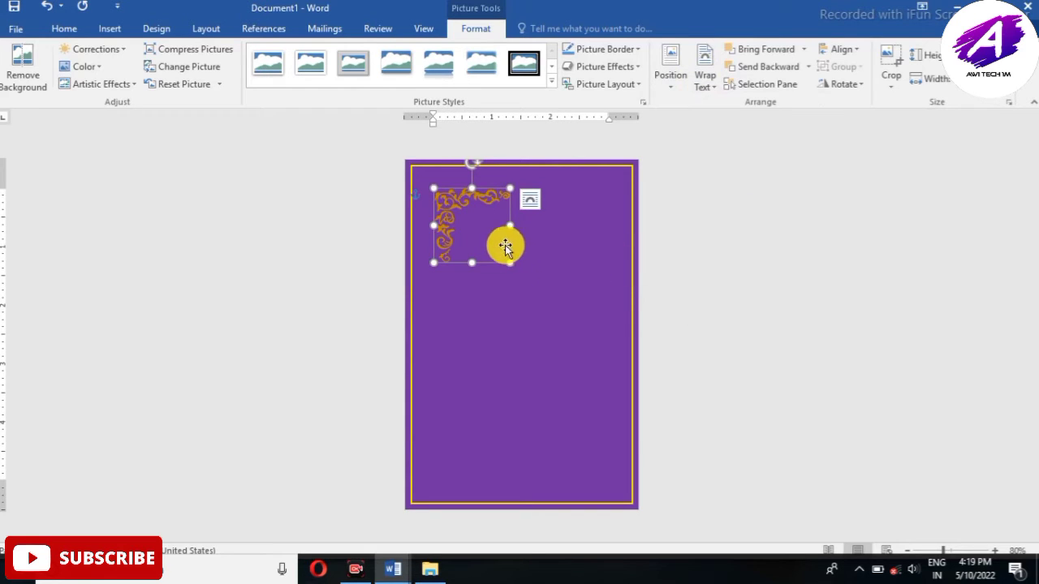
left_click_drag(509, 223, 518, 225)
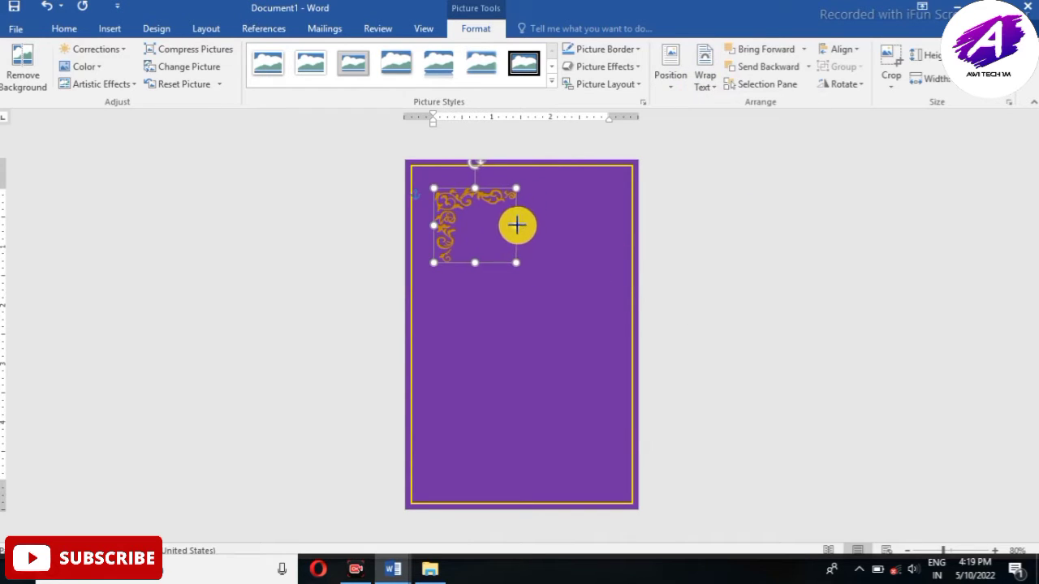
left_click_drag(476, 261, 475, 270)
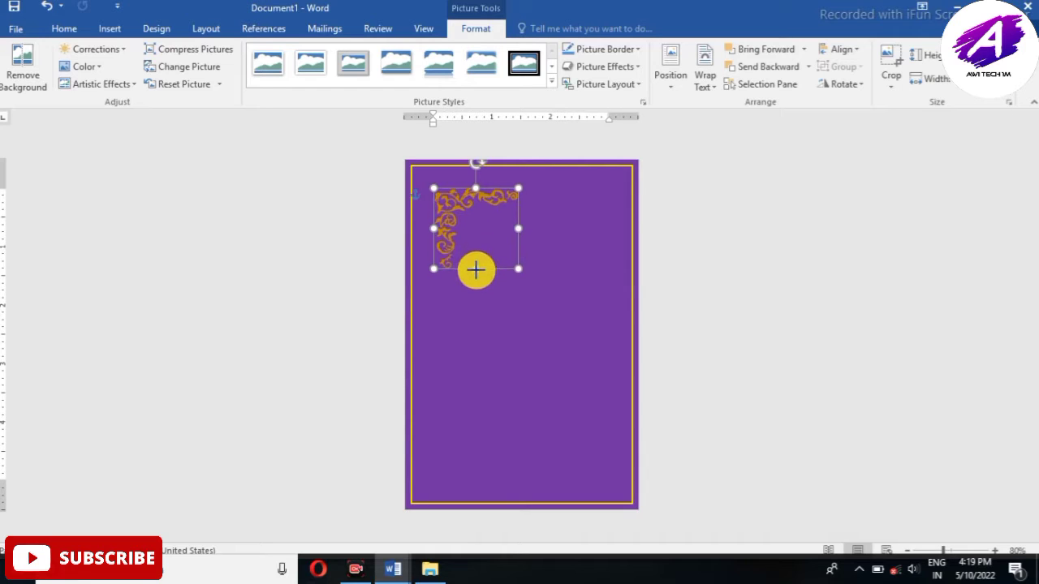
left_click_drag(462, 223, 443, 200)
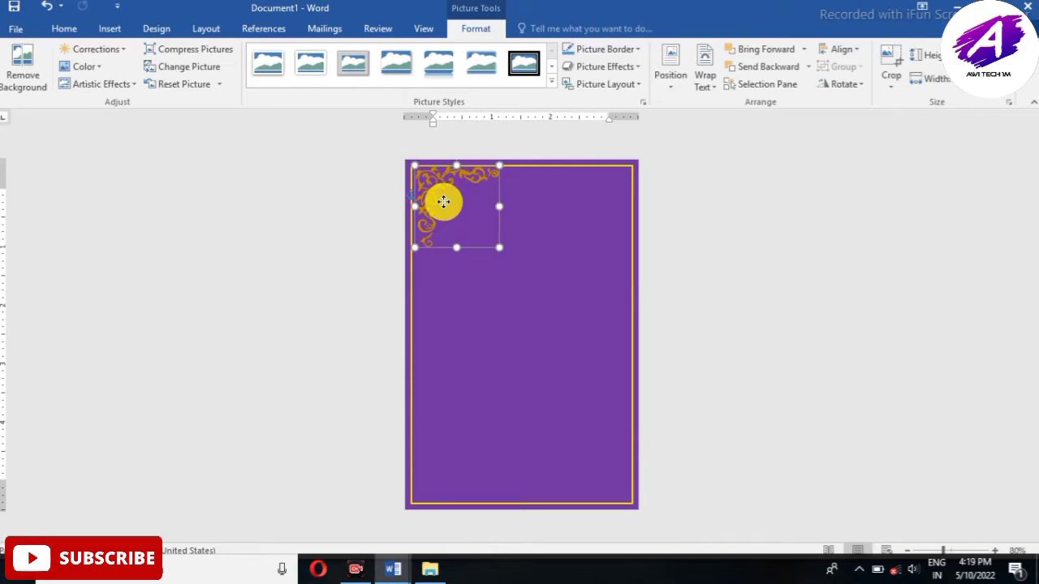
left_click_drag(443, 201, 508, 207)
left_click_drag(471, 249, 471, 255)
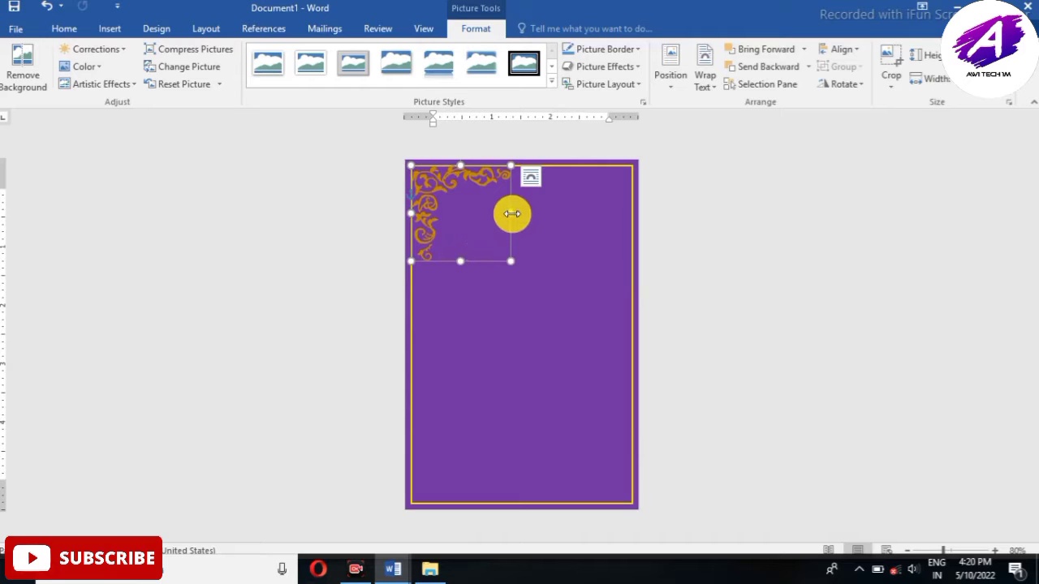
left_click_drag(510, 213, 516, 213)
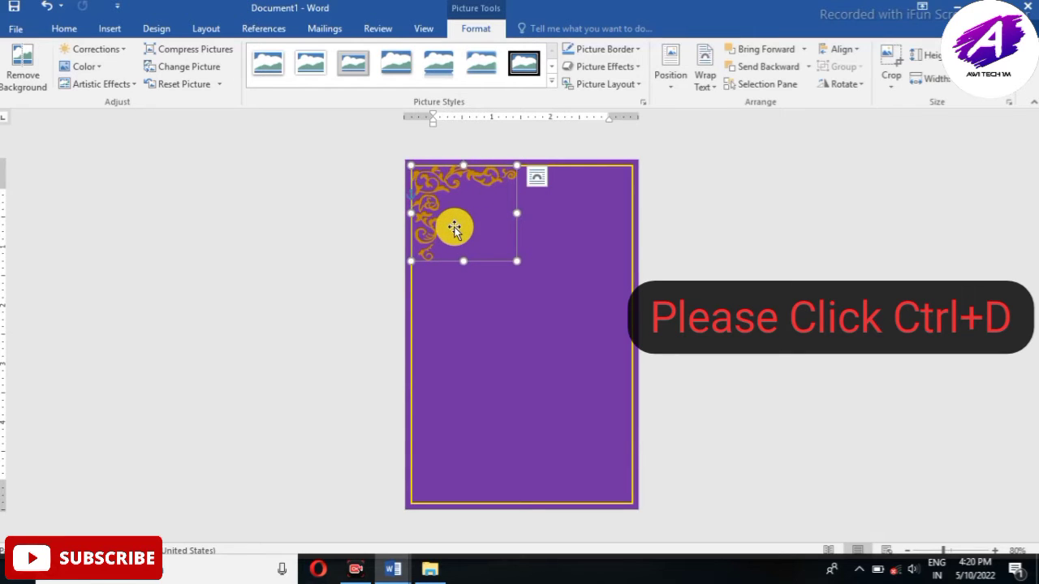
Step: Duplicate the ornament with Ctrl+D, rotate the copy, and move it into the bottom-right corner
key("ctrl+d")
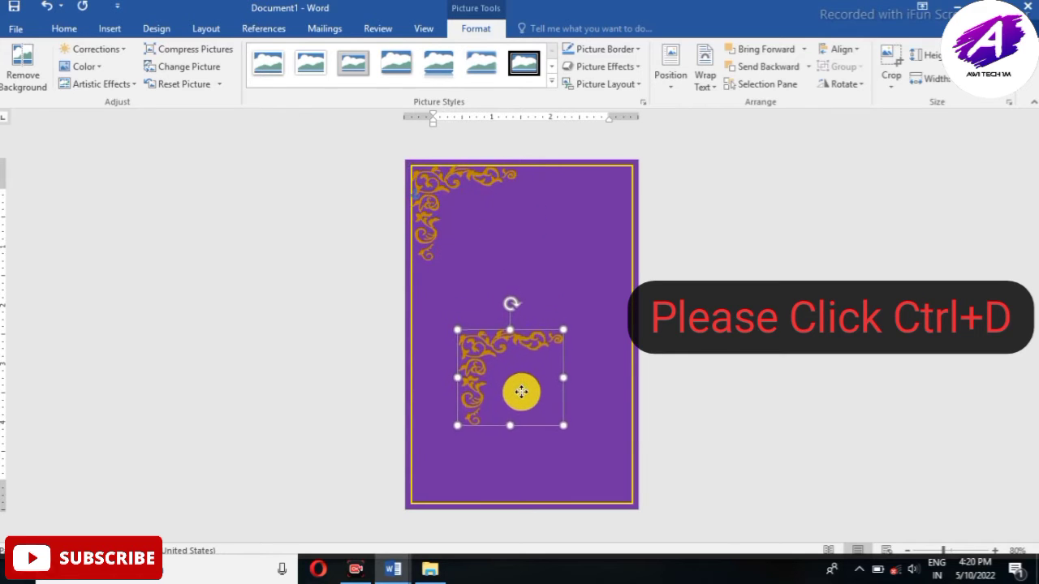
left_click_drag(482, 233, 523, 397)
mouse_move(511, 323)
left_mouse_down()
mouse_move(546, 469)
mouse_move(513, 463)
left_mouse_up()
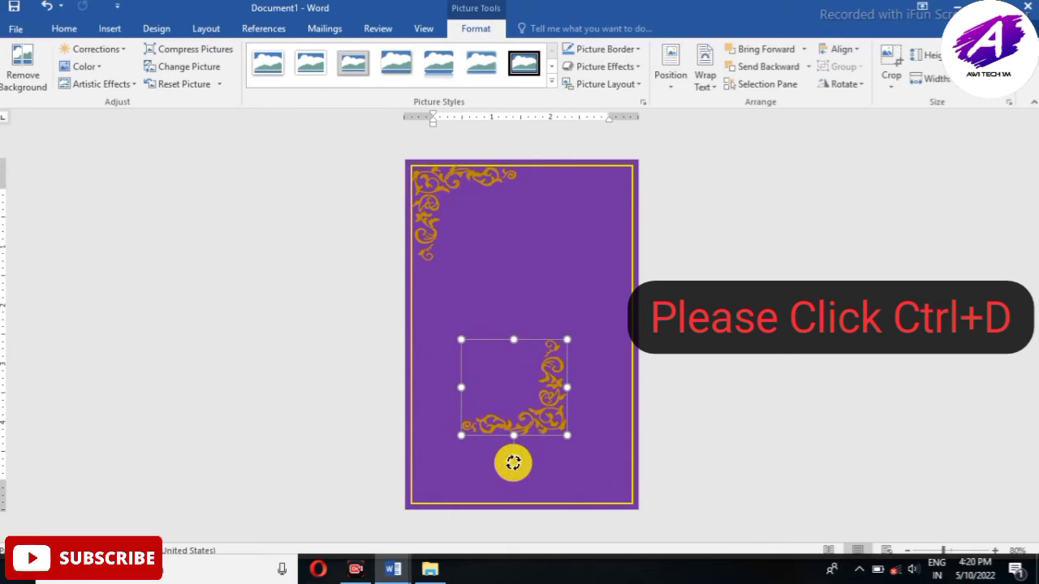
left_click_drag(549, 403, 608, 470)
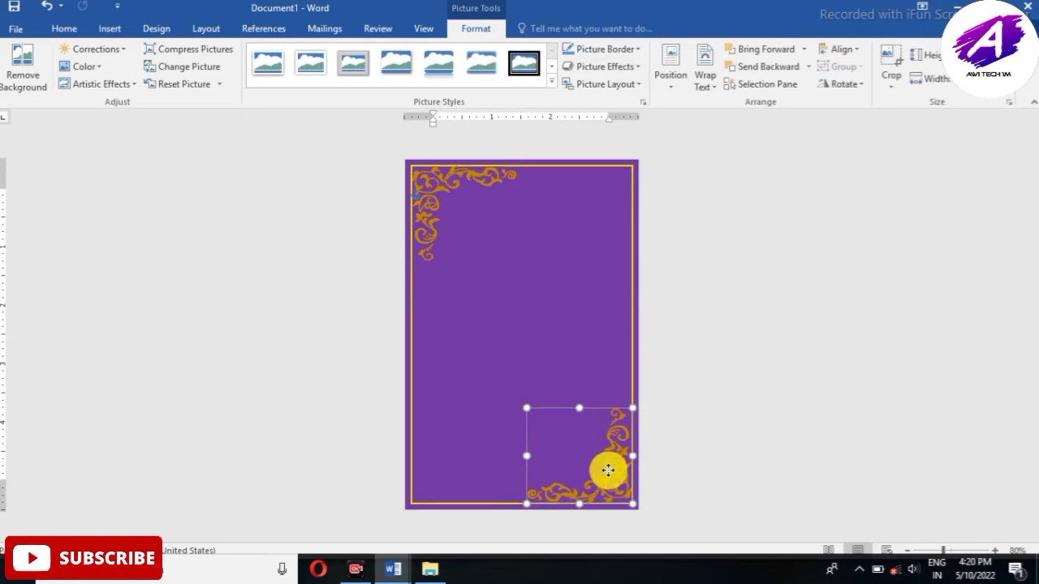
left_click(545, 343)
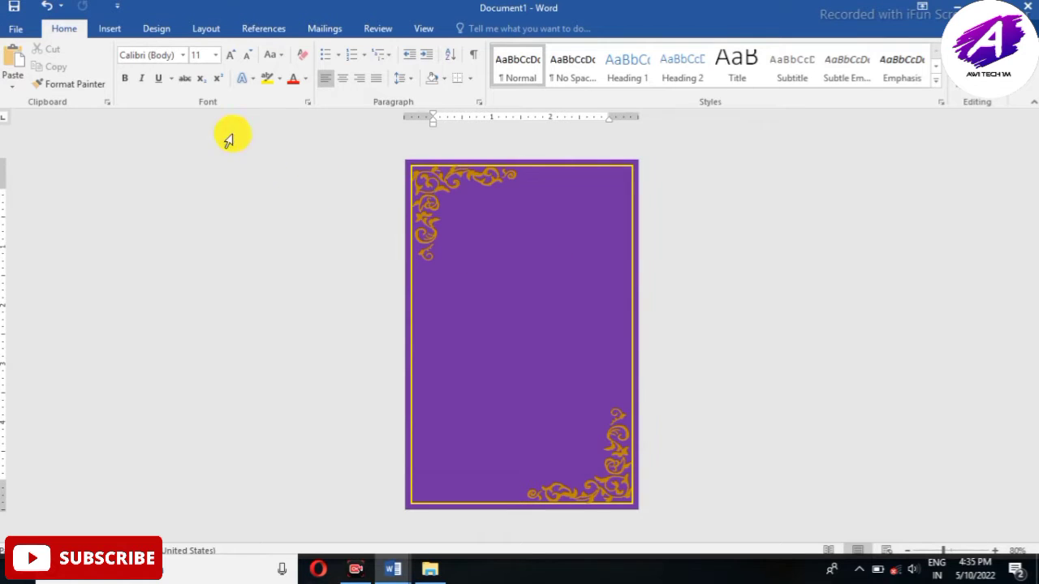
Step: Insert a first-style WordArt box reading 'Your text', sized to one line and nudged right near the card top
left_click(111, 32)
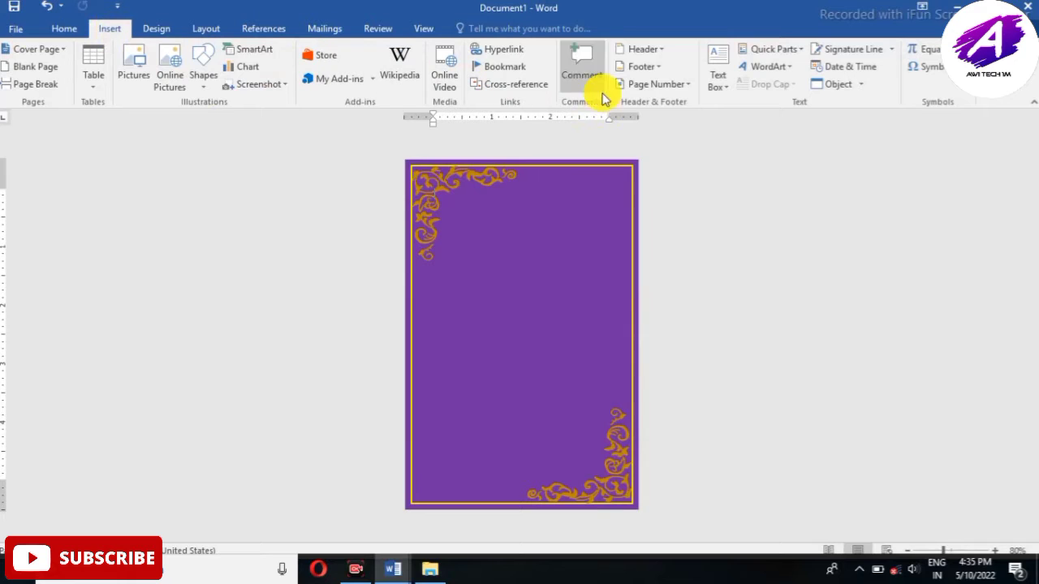
left_click(769, 69)
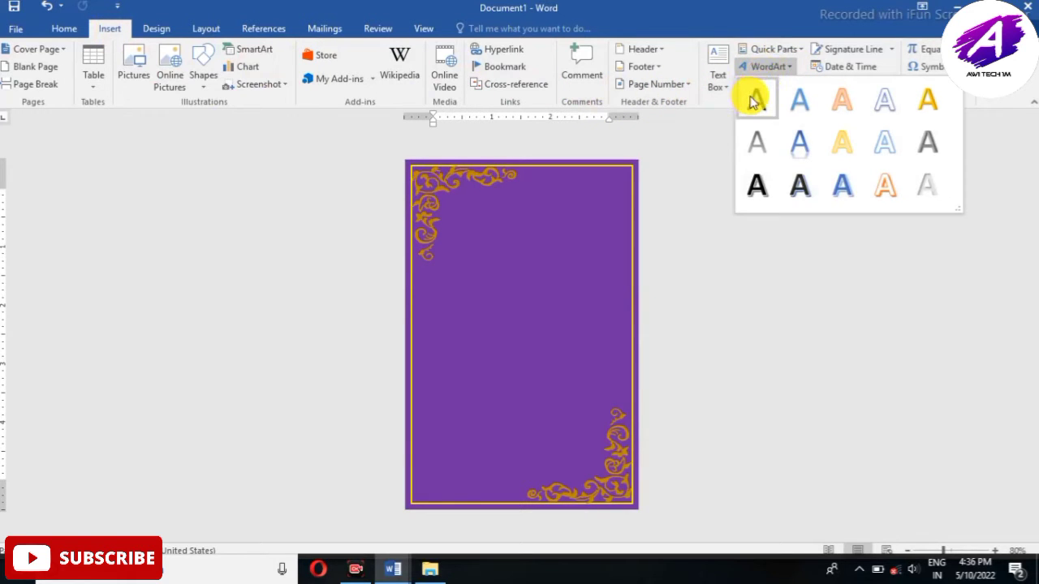
left_click(754, 99)
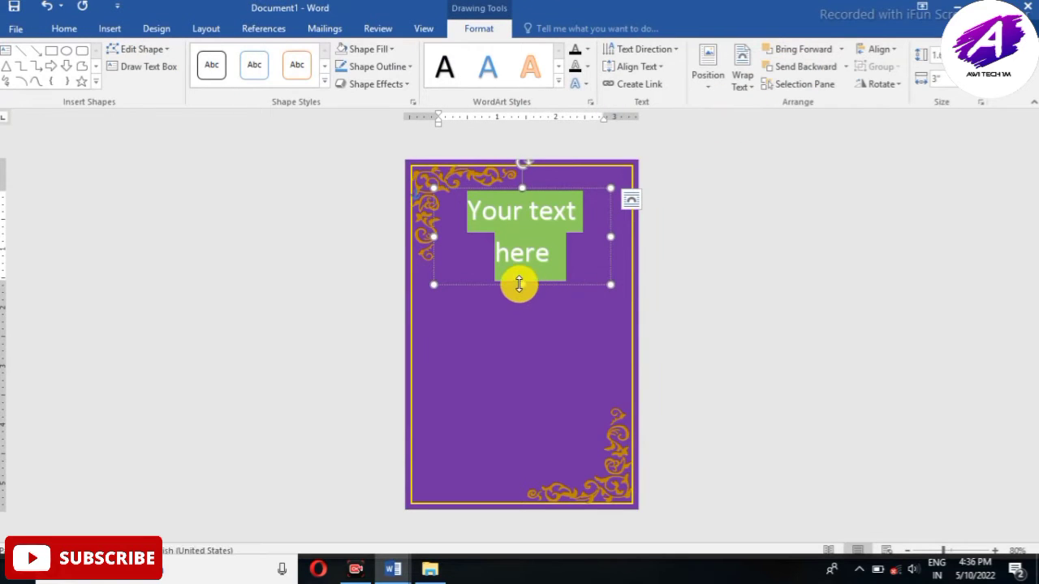
left_click_drag(520, 284, 529, 237)
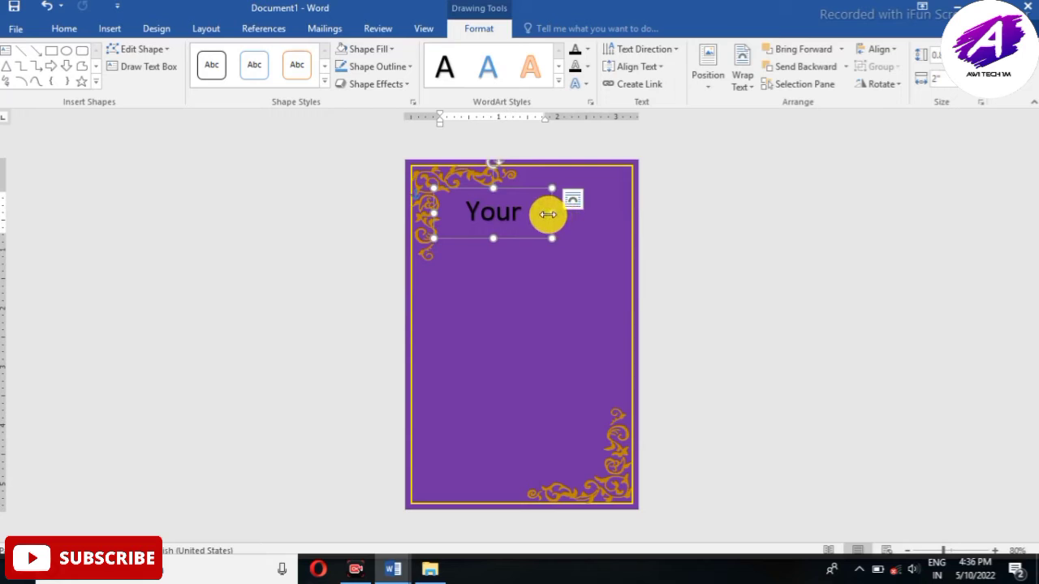
left_click_drag(552, 213, 611, 215)
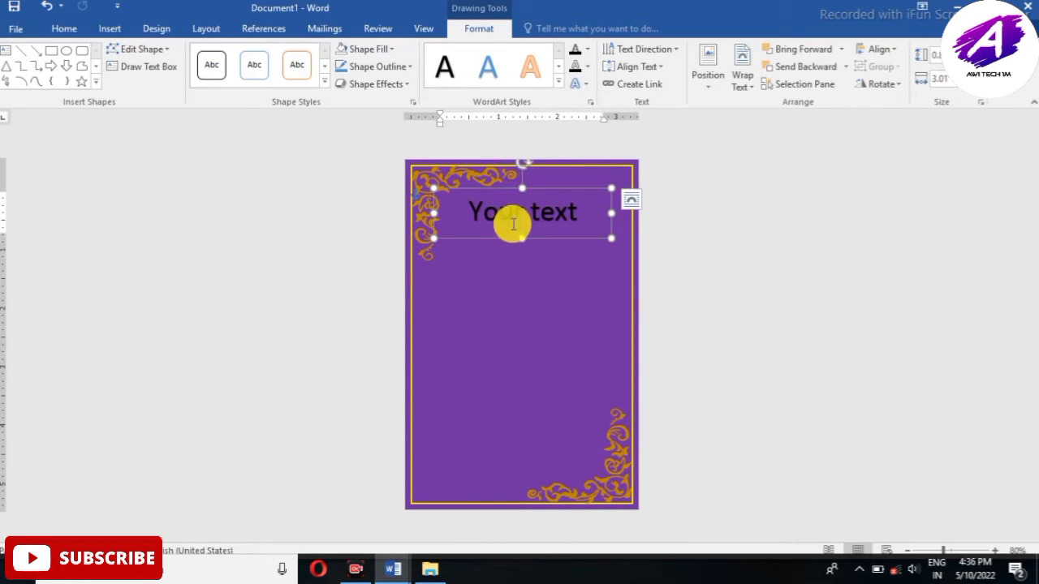
left_click_drag(528, 189, 537, 189)
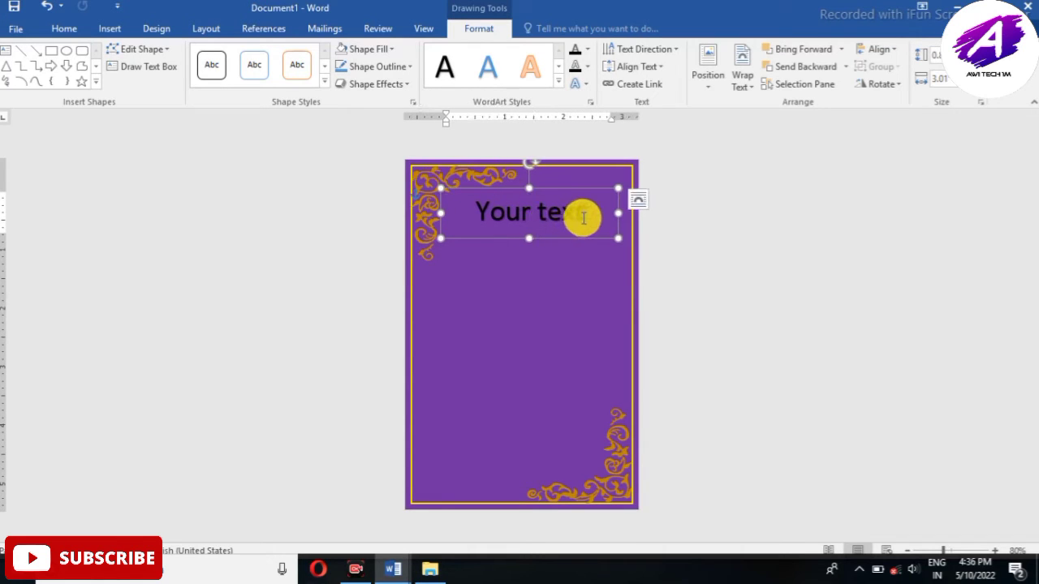
left_click_drag(590, 214, 582, 214)
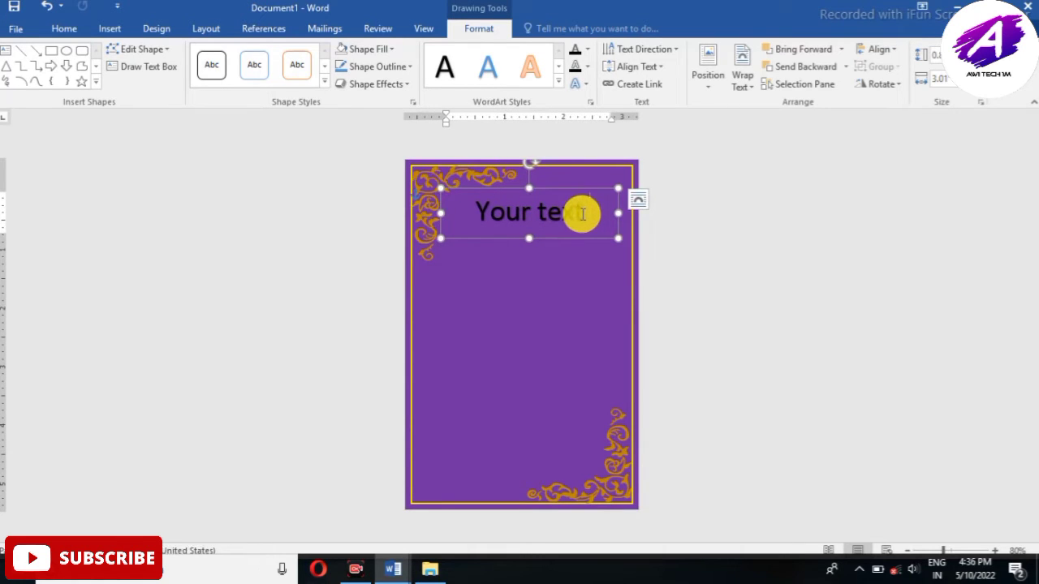
Step: Replace the WordArt placeholder text with 'Invitaion'
triple_click(582, 214)
key("Delete")
type("Invi")
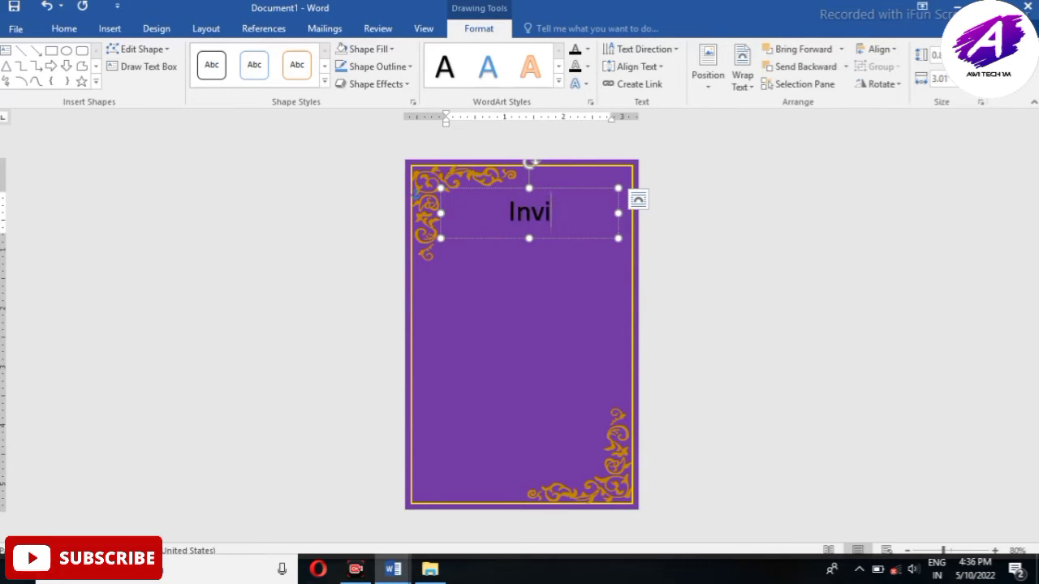
type("taio")
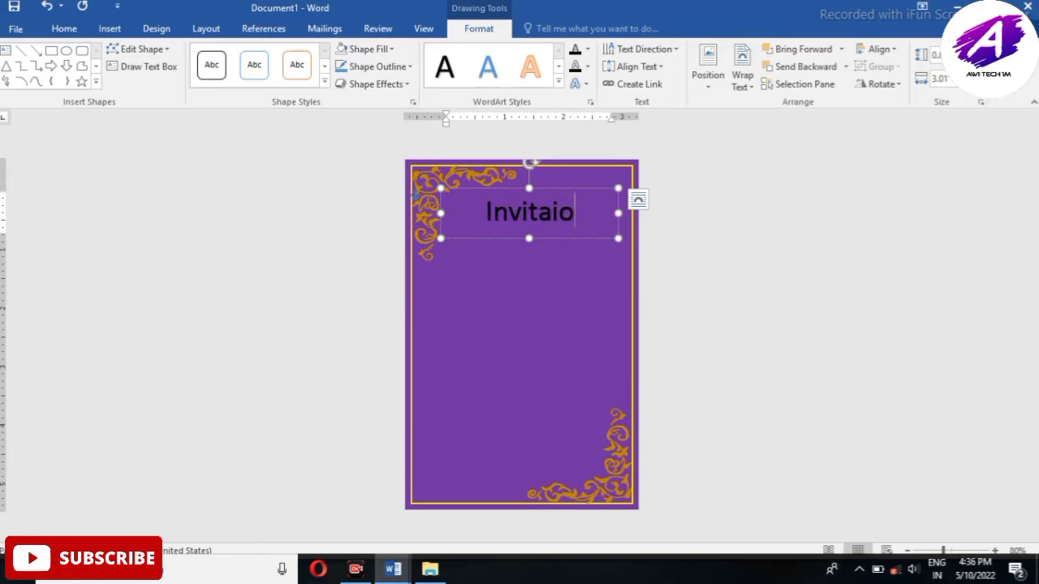
type("n")
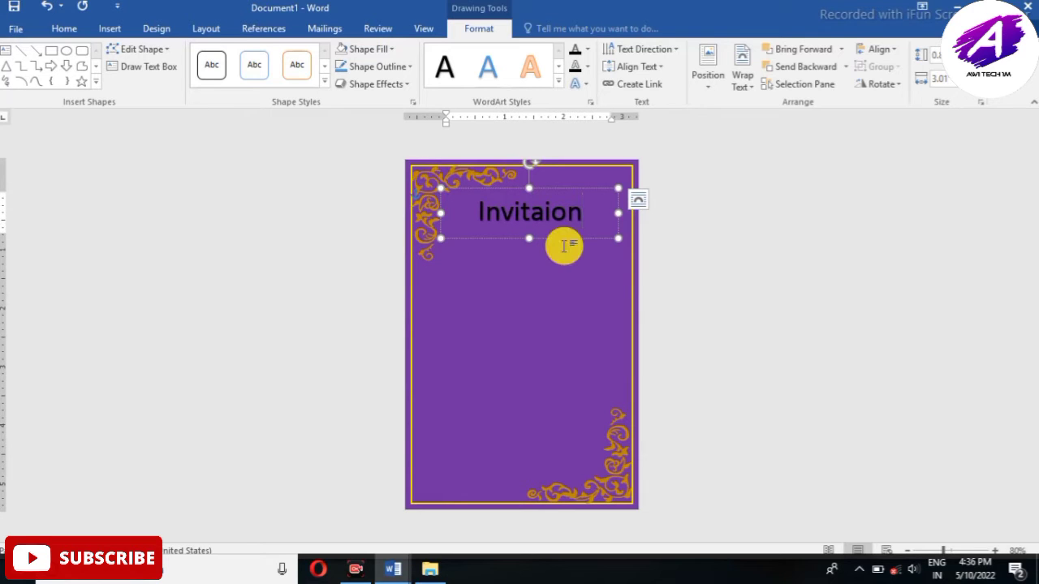
key("ctrl+a")
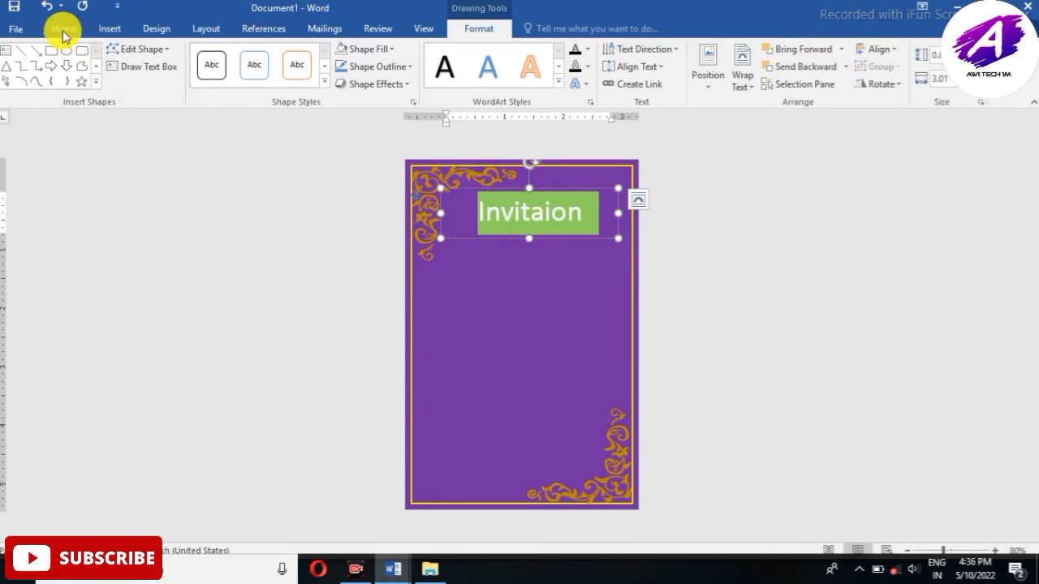
Step: Format the Invitaion title in bold 36 pt Blackadder ITC
left_click(65, 29)
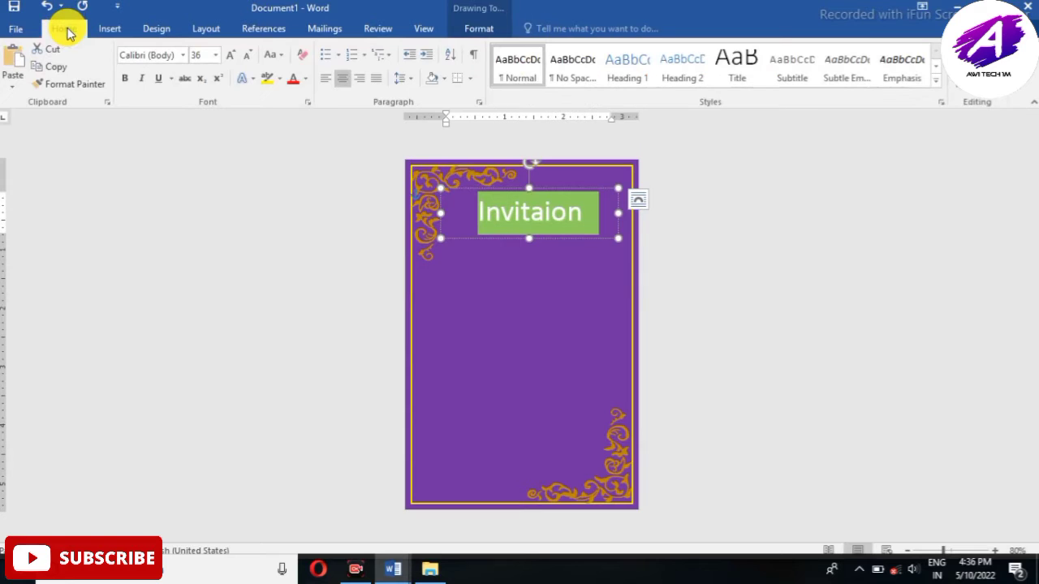
left_click(185, 59)
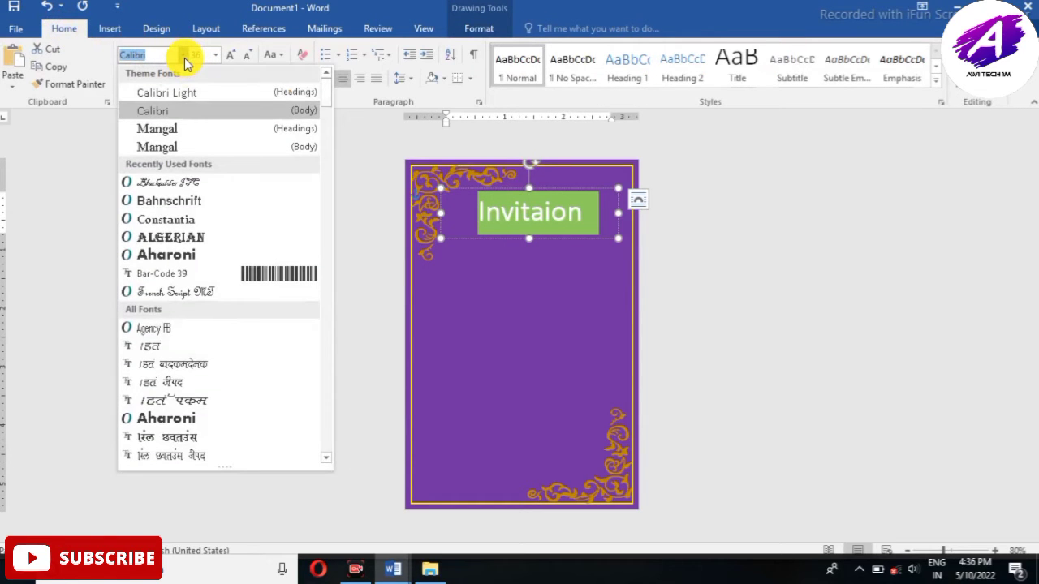
left_click(182, 182)
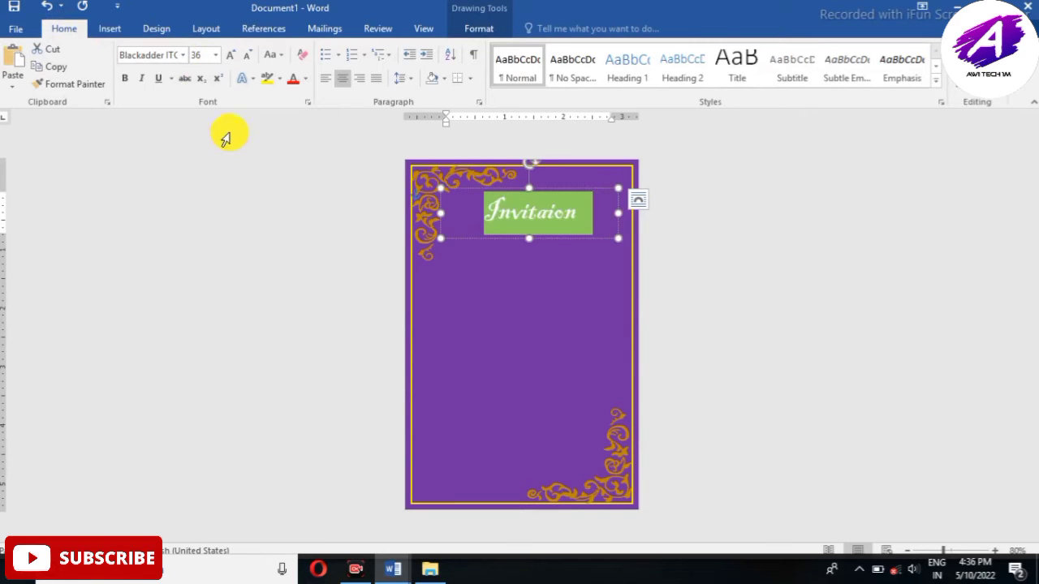
left_click(125, 81)
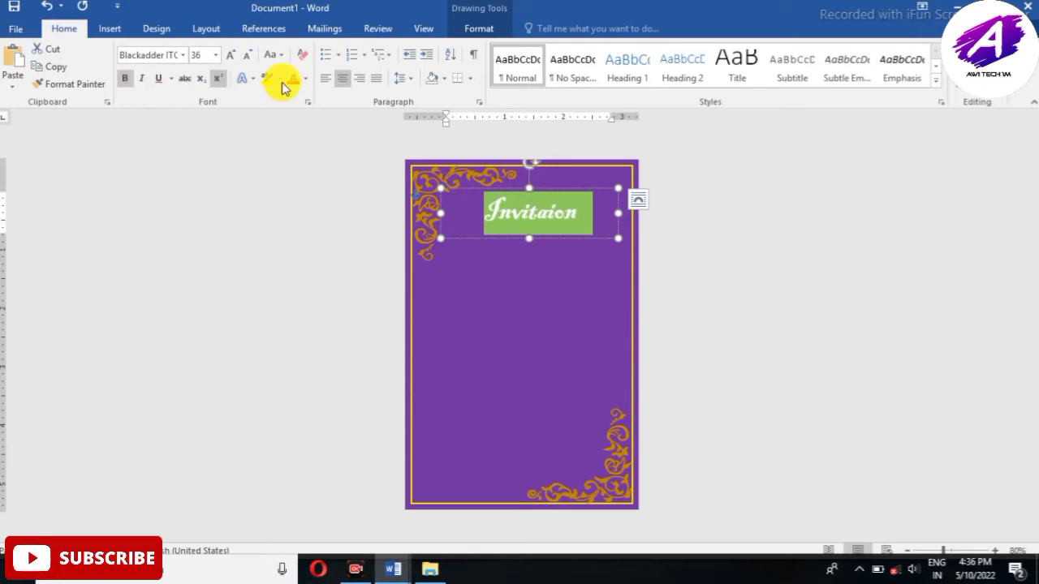
left_click(471, 33)
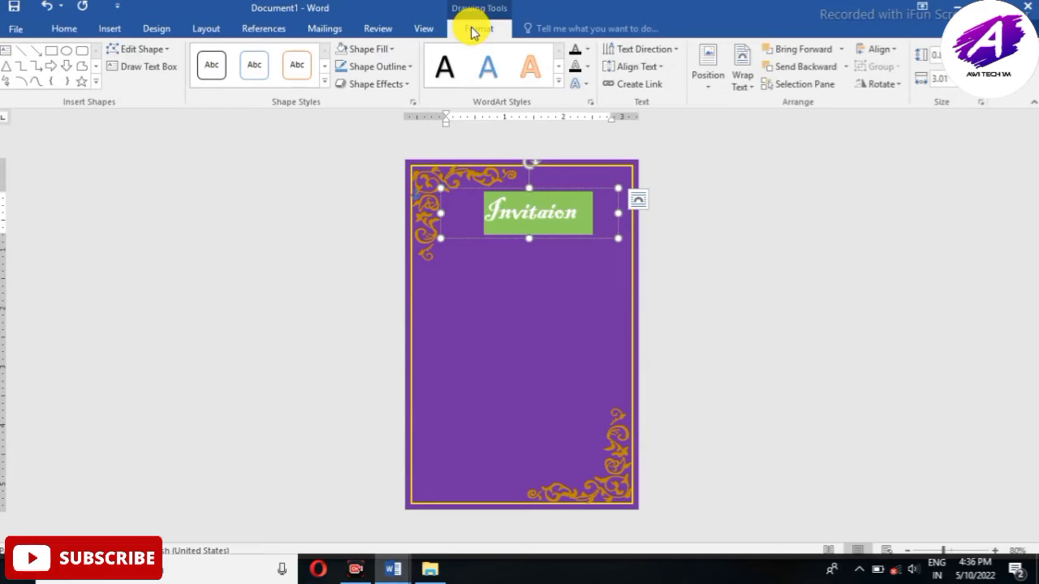
Step: Apply a yellow gradient text fill at 225° to the Invitaion title
left_click(588, 51)
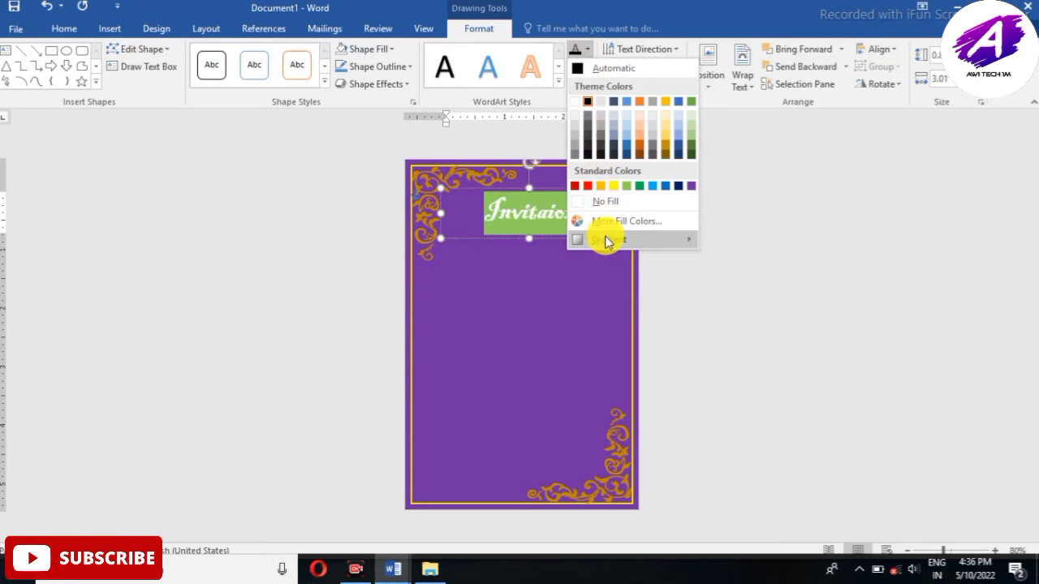
mouse_move(609, 240)
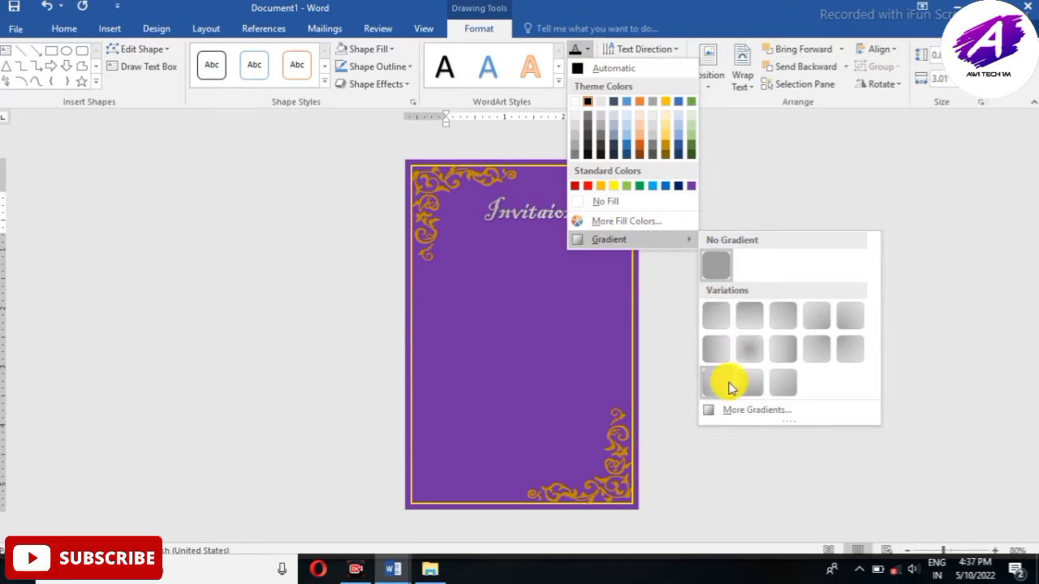
left_click(769, 414)
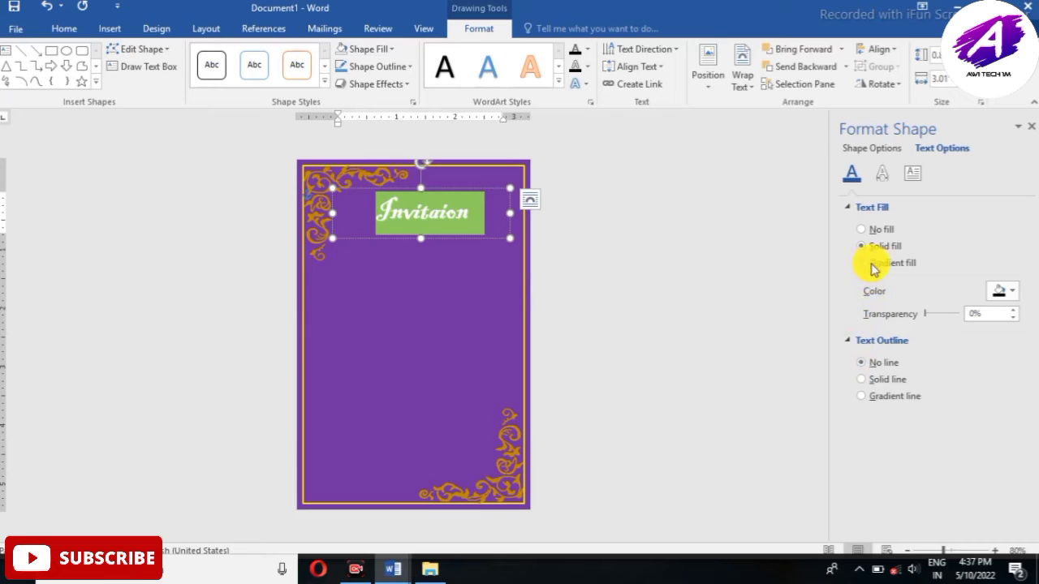
left_click(875, 266)
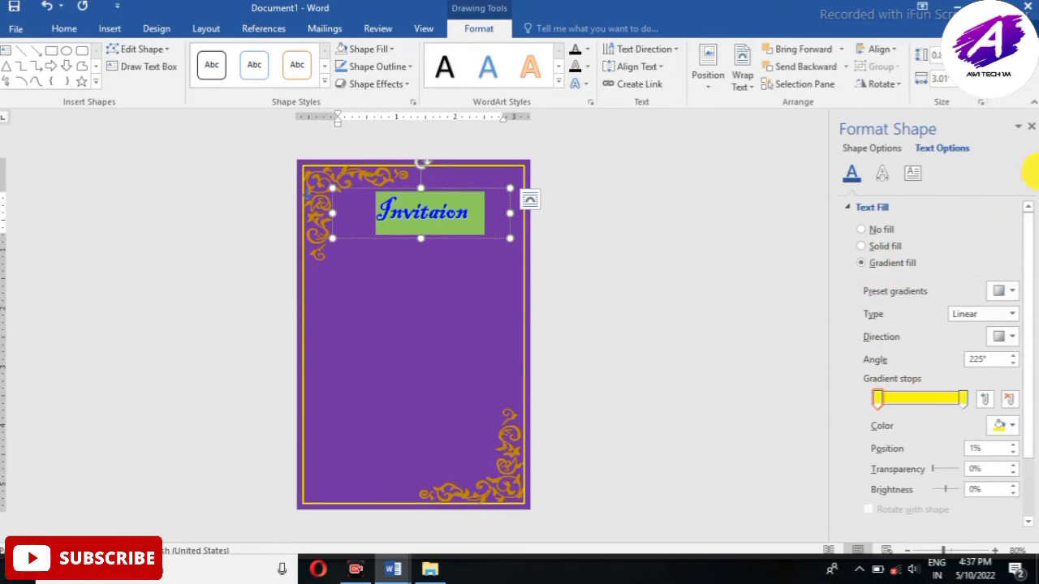
left_click(1031, 128)
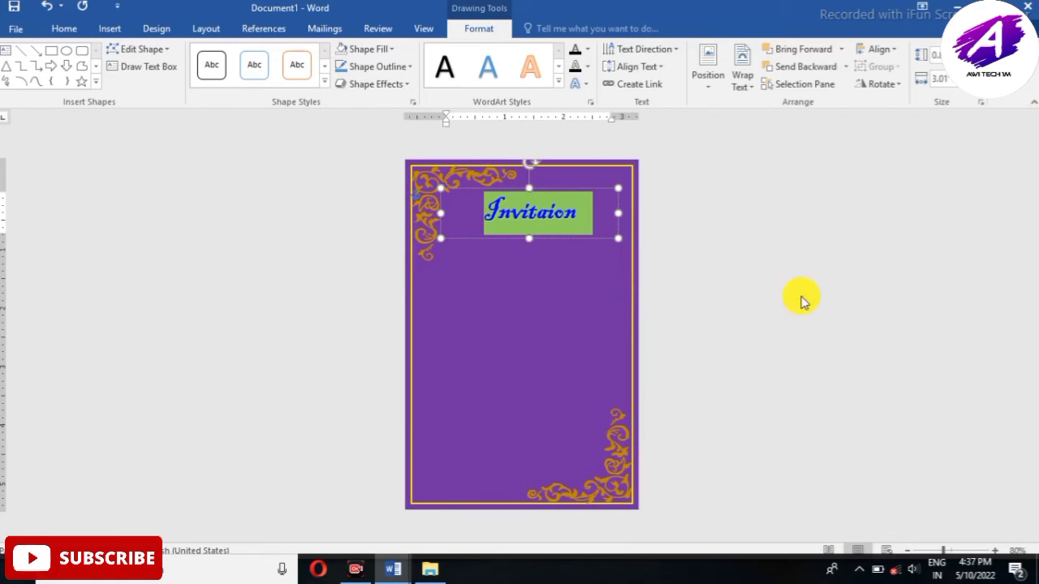
left_click(715, 297)
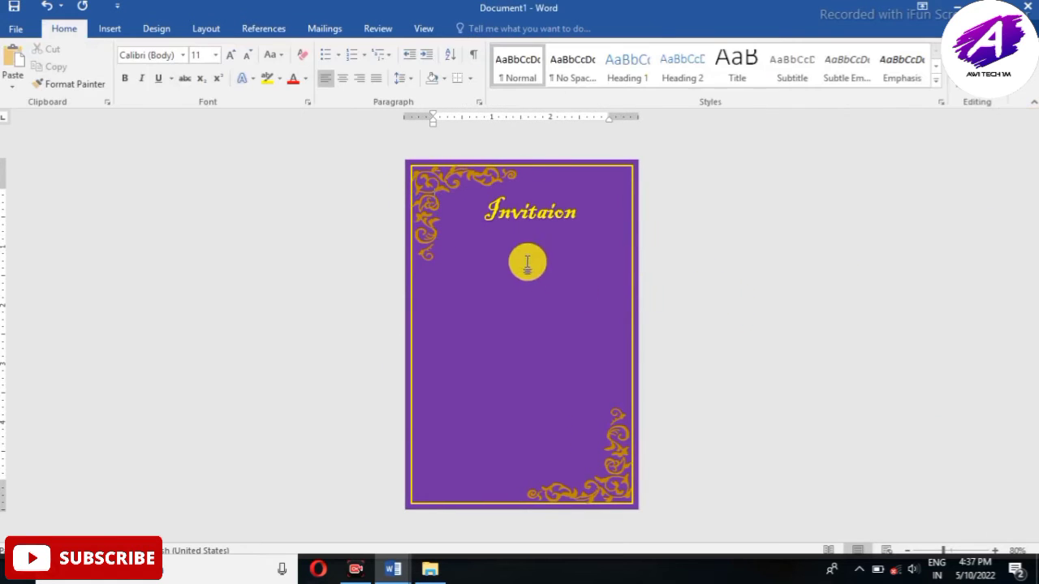
Step: Duplicate the Invitaion box, move the copy below, narrow it and clear its text
left_click(528, 215)
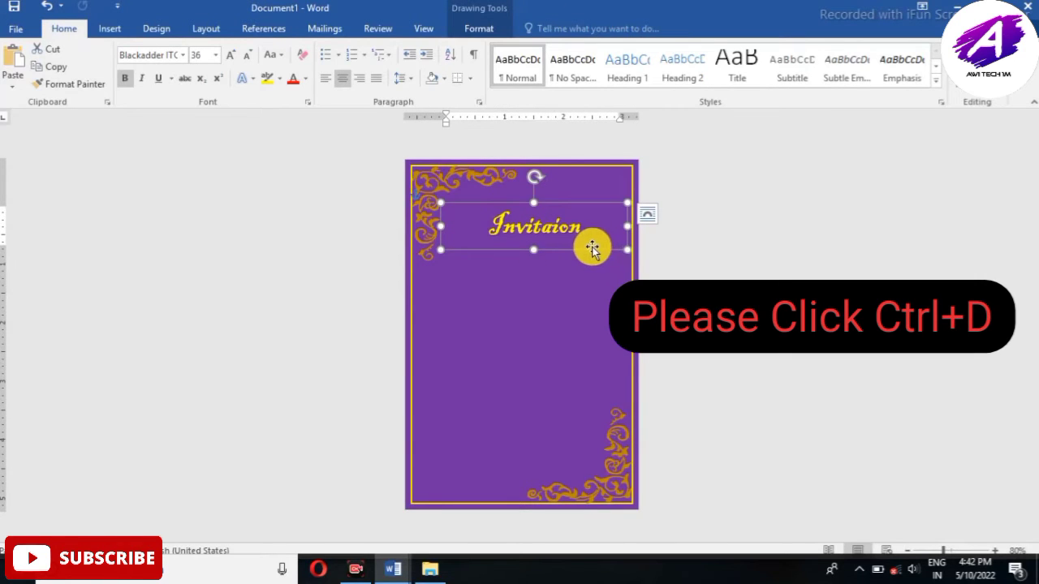
key("ctrl+d")
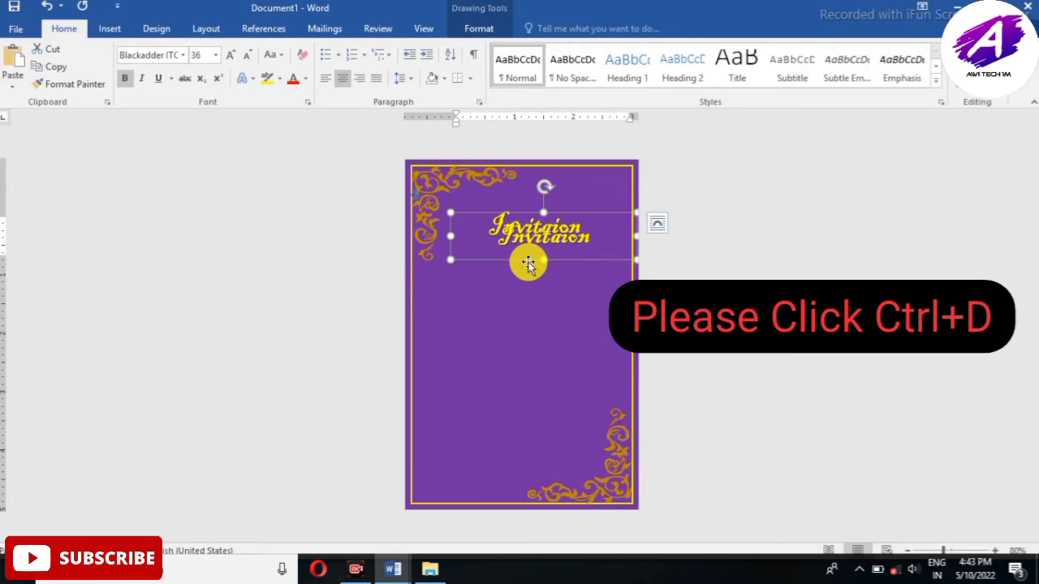
left_click_drag(528, 264, 515, 283)
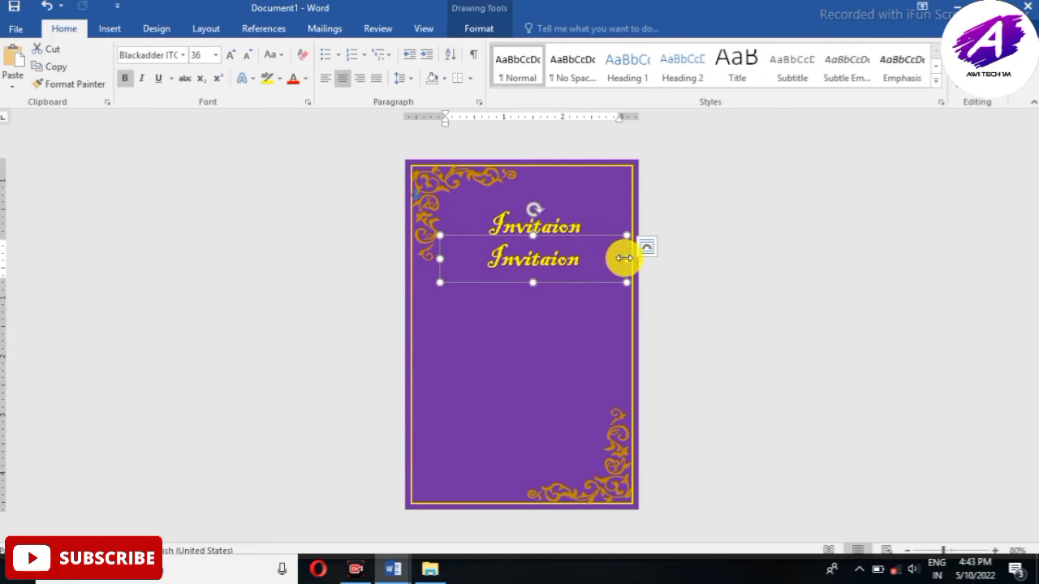
left_click_drag(624, 258, 600, 259)
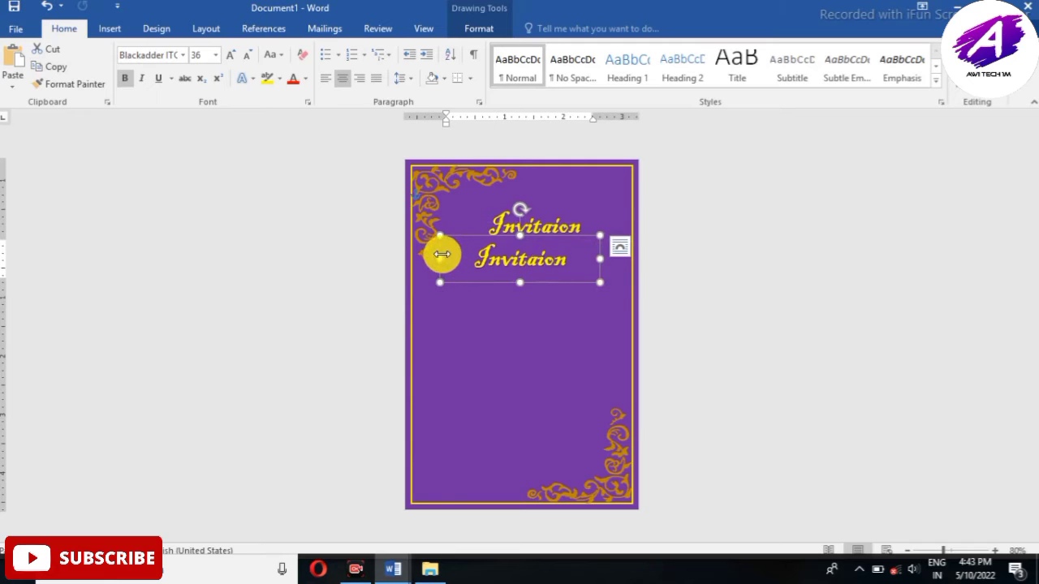
left_click_drag(443, 257, 461, 259)
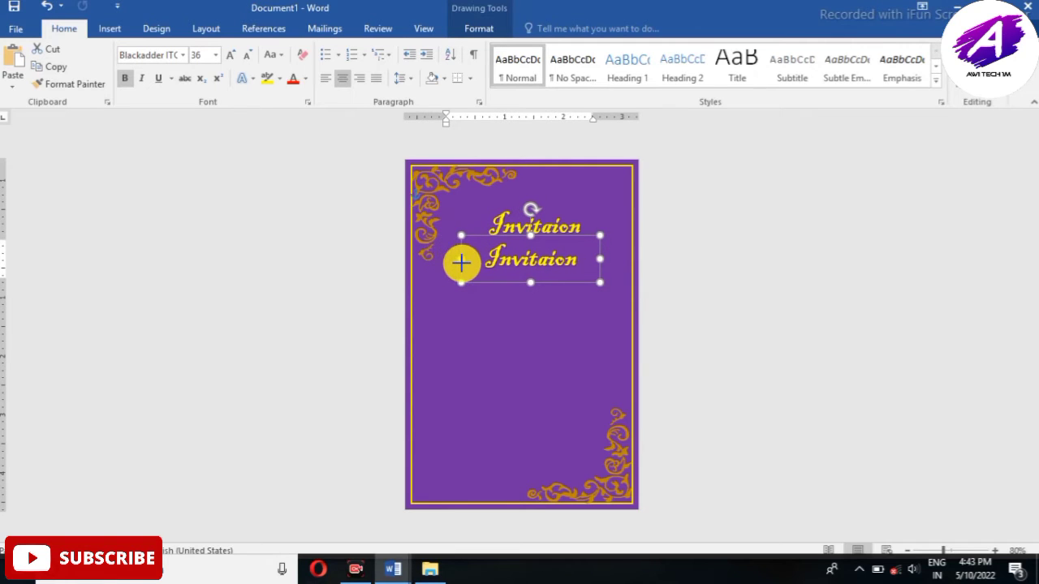
left_click(576, 260)
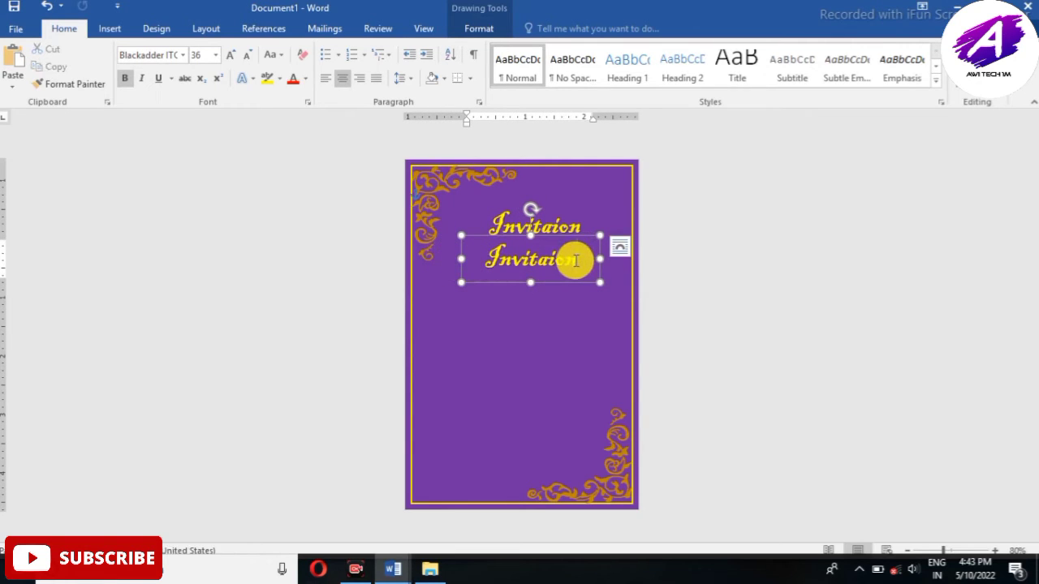
double_click(576, 260)
key("Delete")
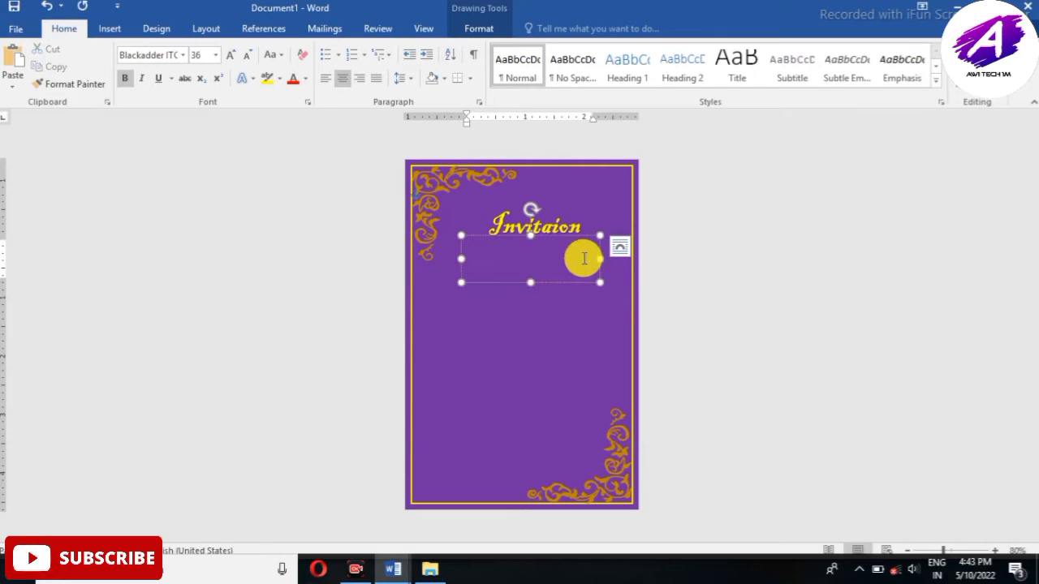
Step: Type 'Save the date' in the empty box and widen it to fit one line
type("Js")
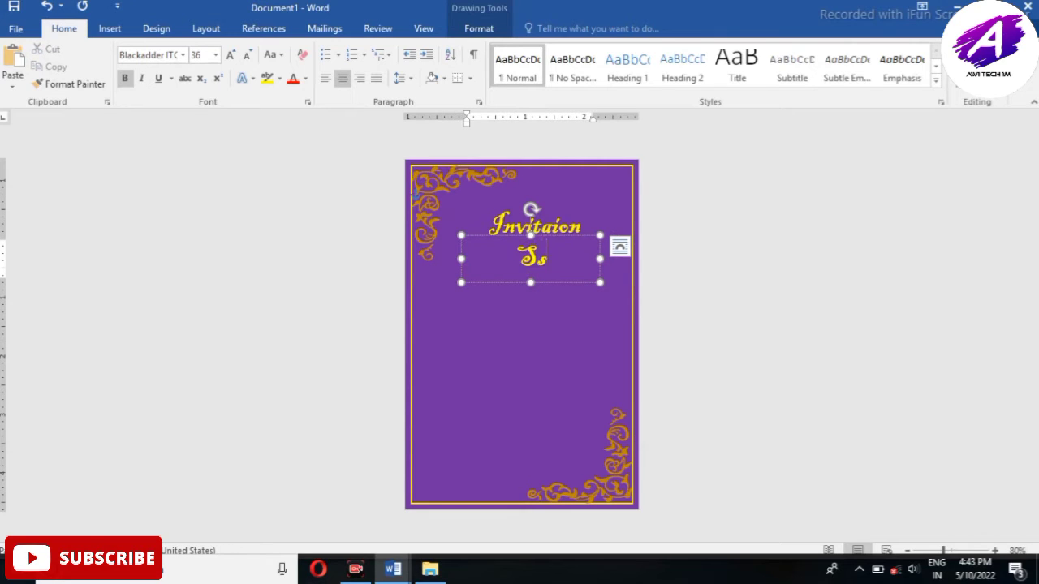
type("ve")
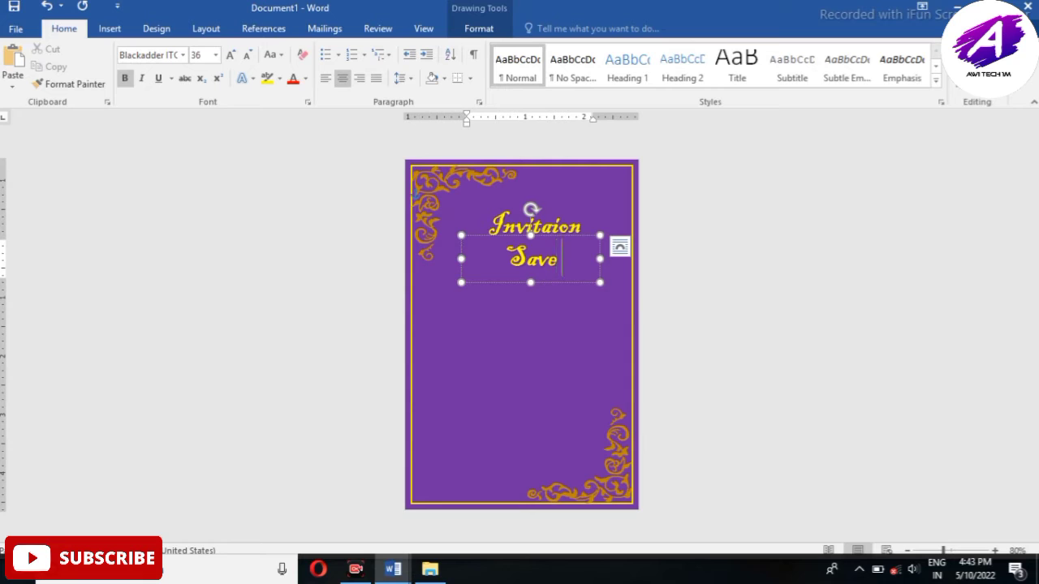
type(" the da")
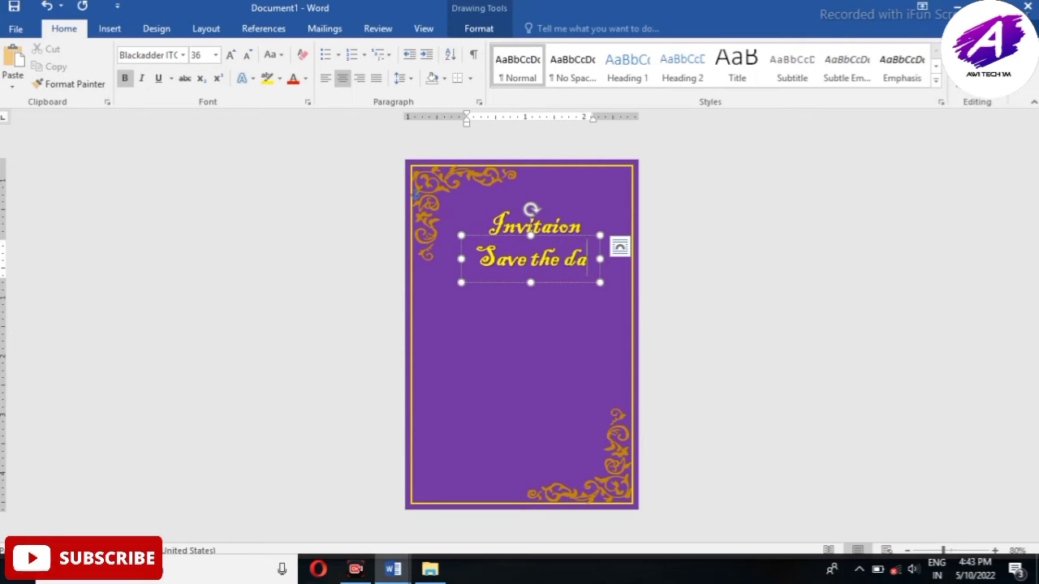
type("te")
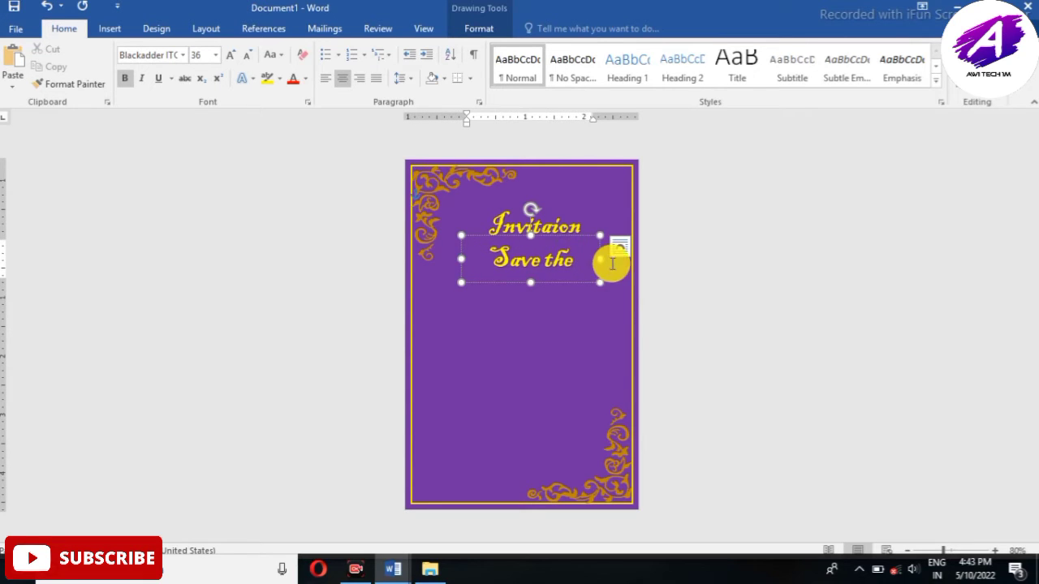
left_click_drag(600, 259, 618, 259)
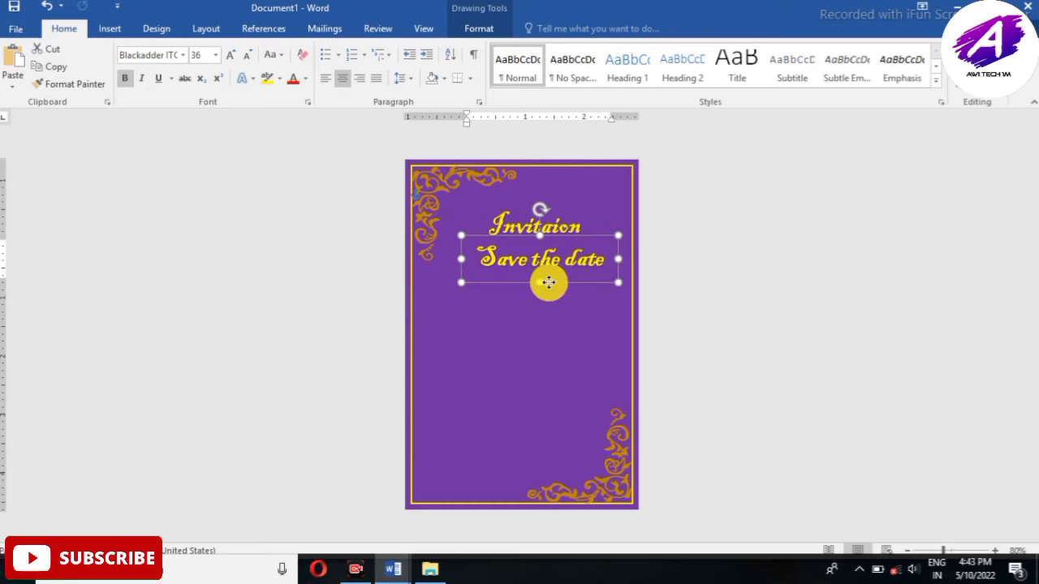
left_click_drag(550, 283, 549, 278)
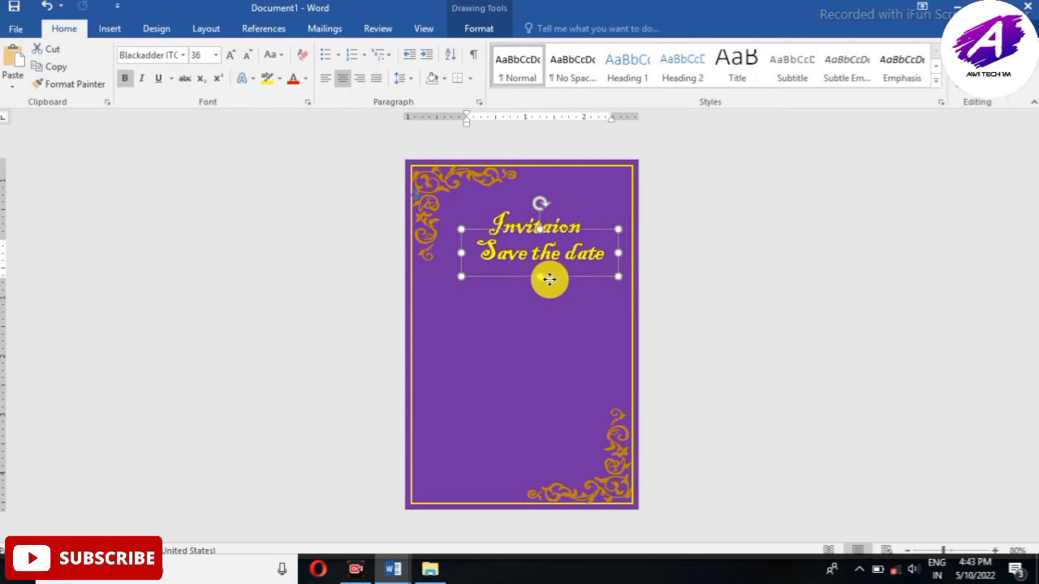
Step: Shrink 'Save the date' to 18 pt and set it in Calibri (Body)
triple_click(610, 258)
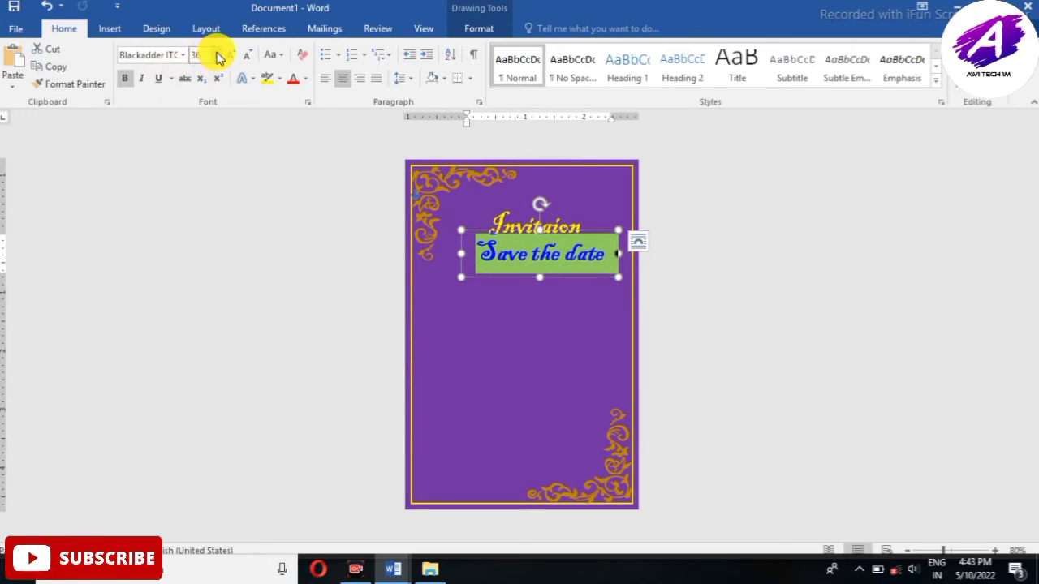
left_click(248, 63)
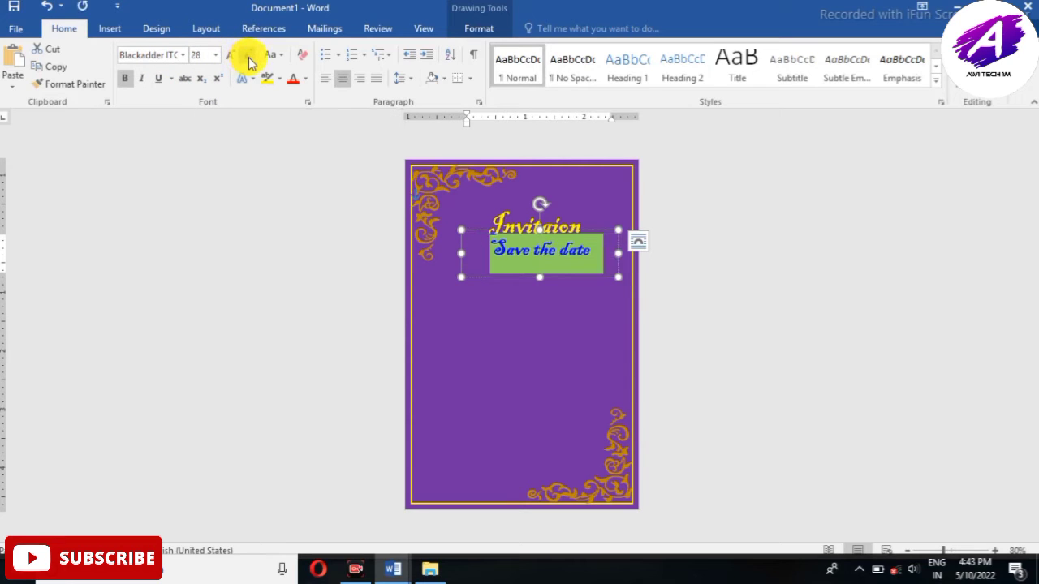
left_click(249, 63)
left_click(248, 62)
left_click(249, 62)
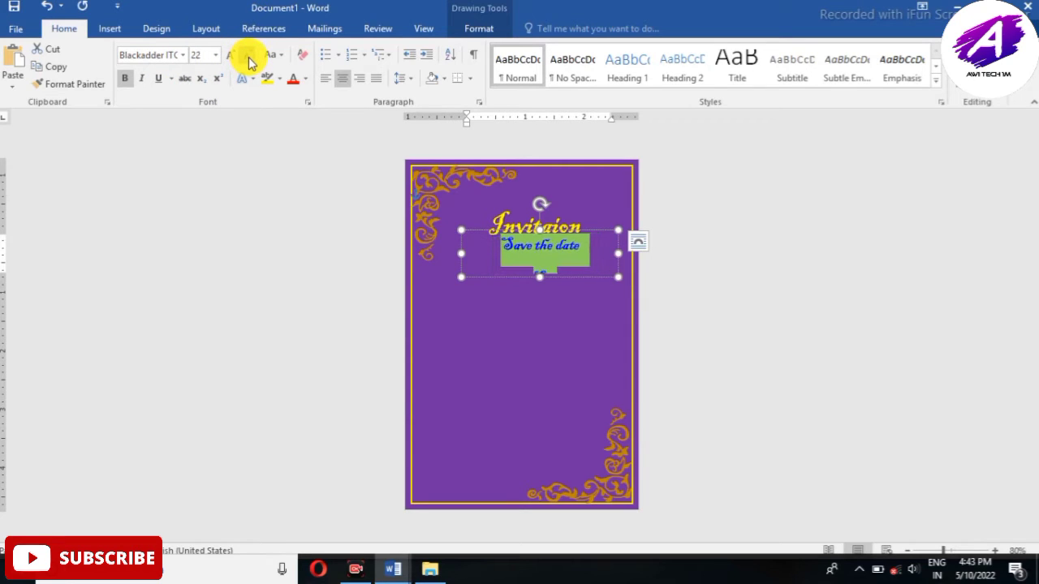
left_click(248, 62)
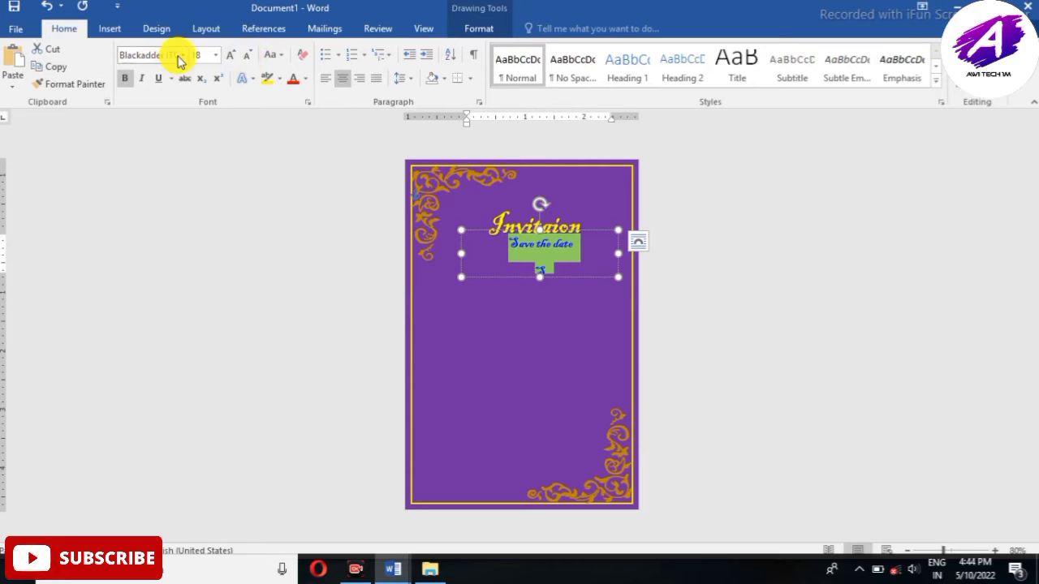
left_click(182, 55)
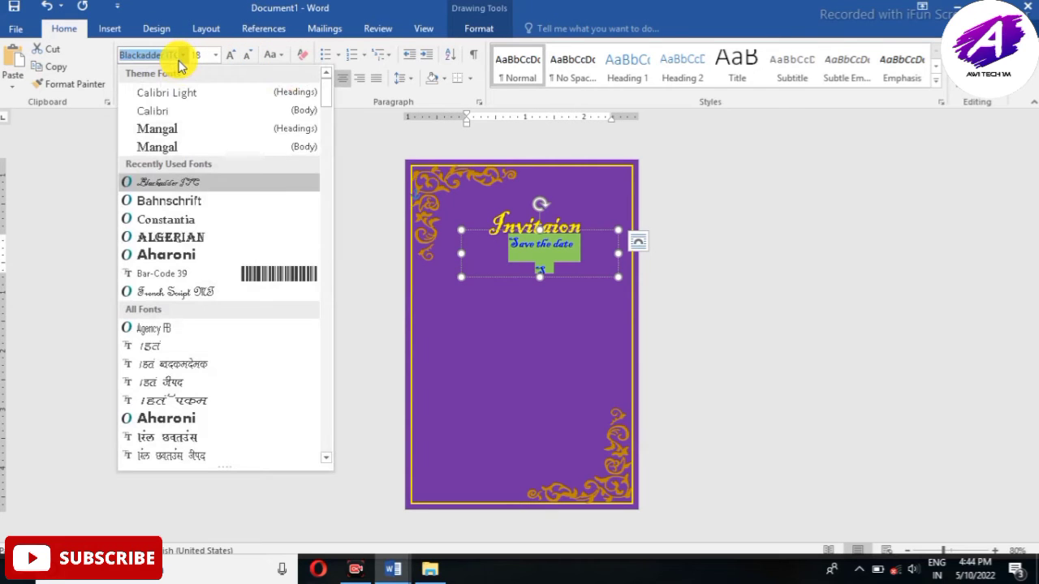
left_click(180, 110)
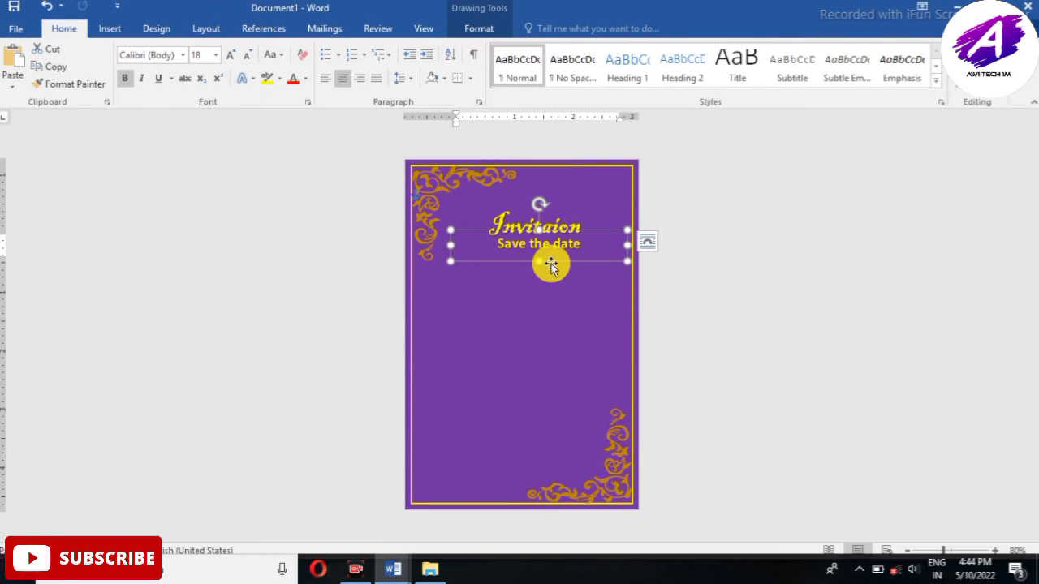
Step: Nudge the Save the date box down and place a copy of the Invitaion title box below it
left_click_drag(549, 263, 541, 271)
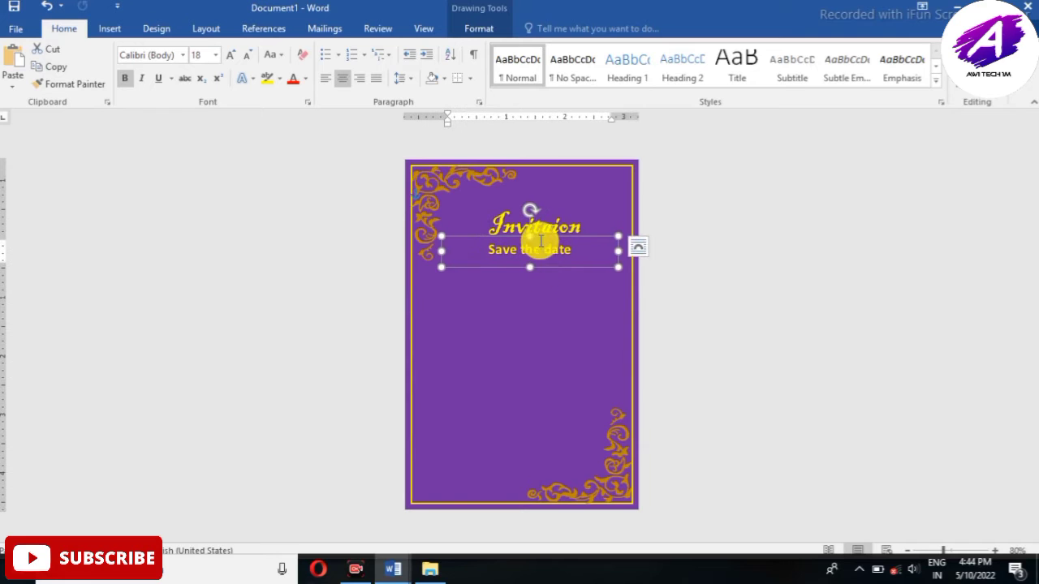
left_click(550, 229)
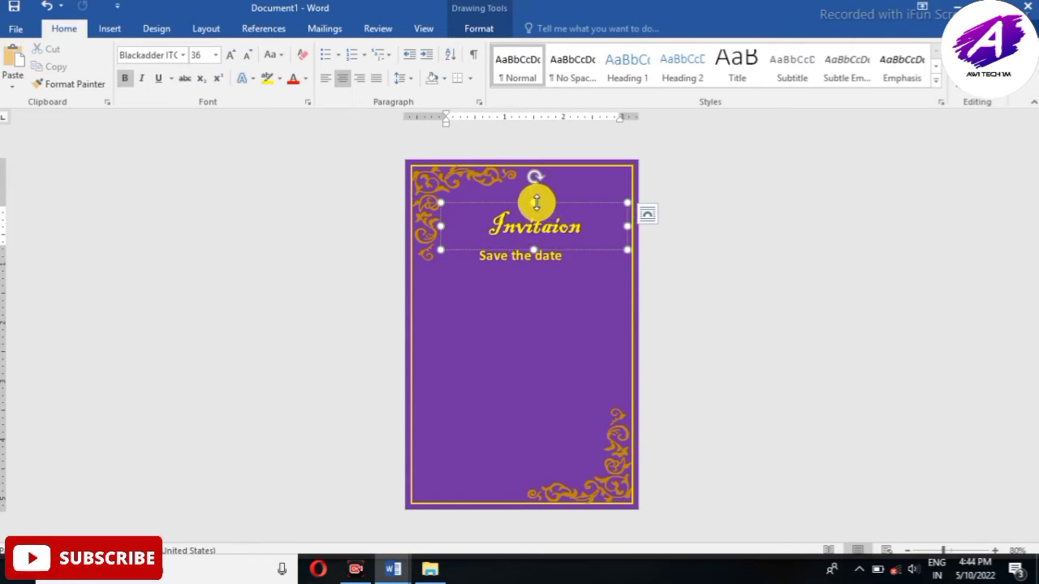
mouse_move(540, 207)
left_mouse_down()
mouse_move(559, 203)
mouse_move(568, 255)
mouse_move(582, 206)
mouse_move(544, 262)
left_mouse_up()
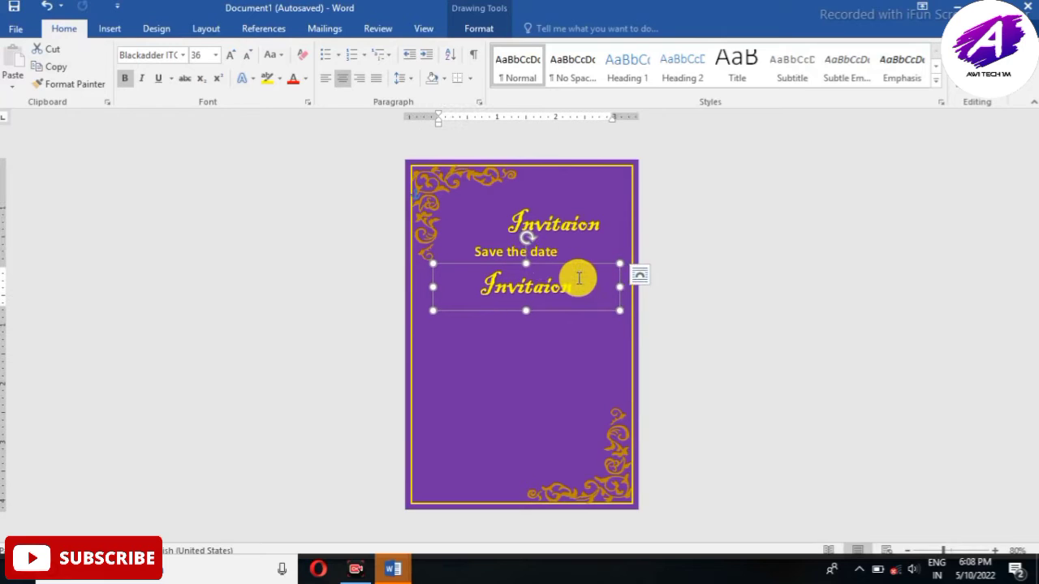
Step: Replace the copied title text with the couple's names
left_click(576, 286)
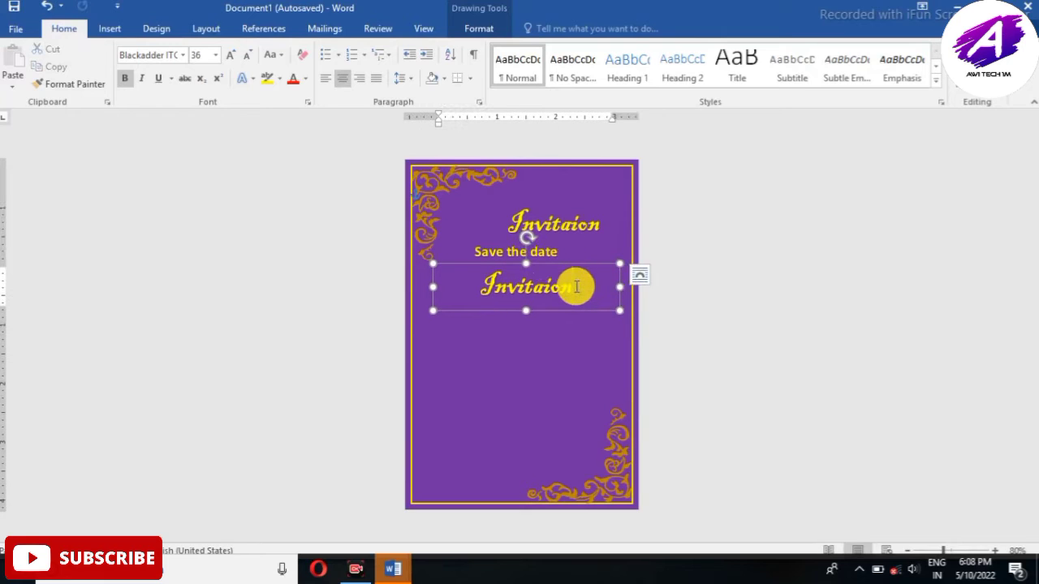
double_click(572, 290)
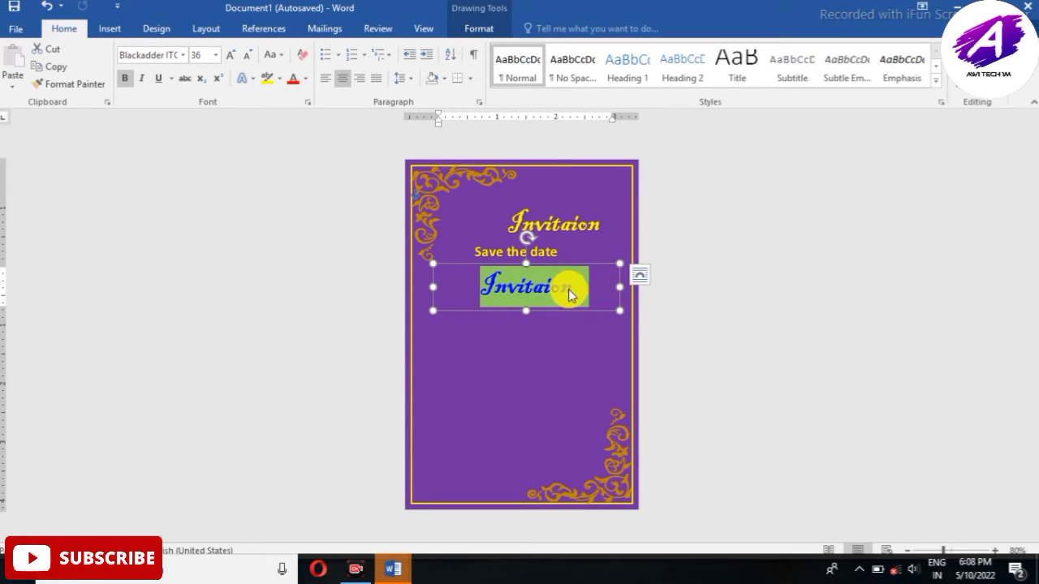
key("Delete")
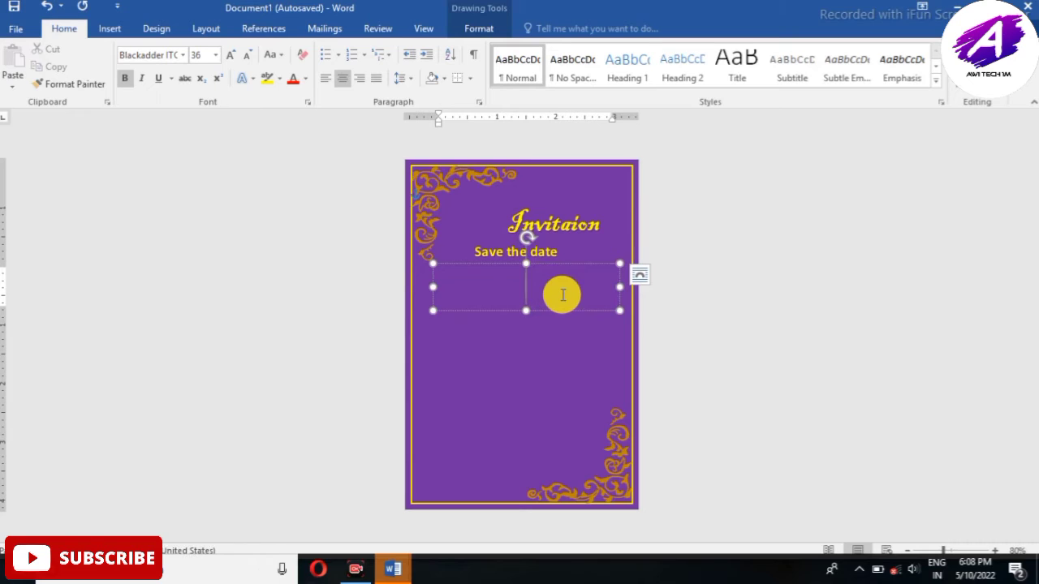
type("And")
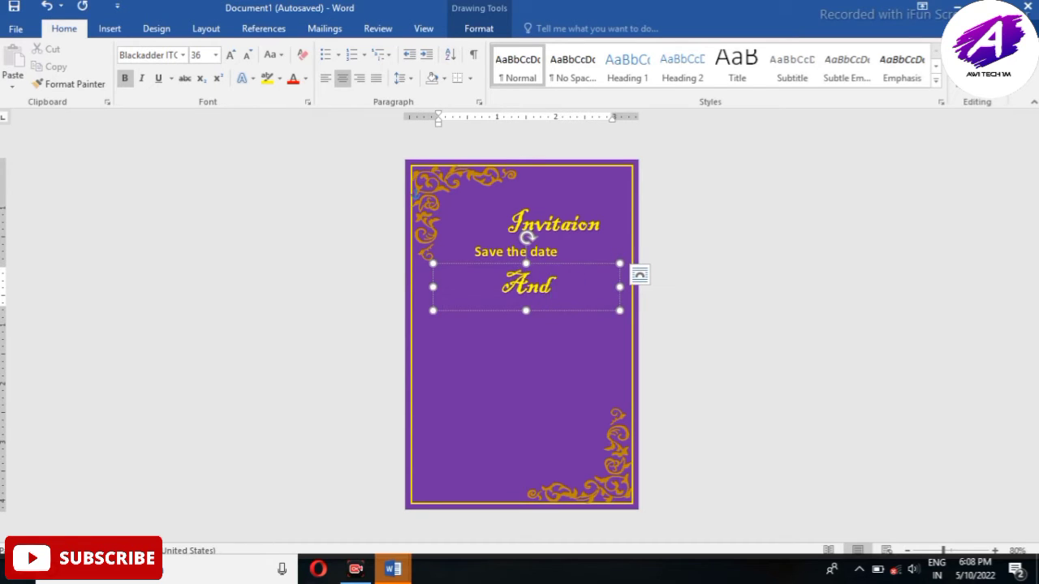
type("rea")
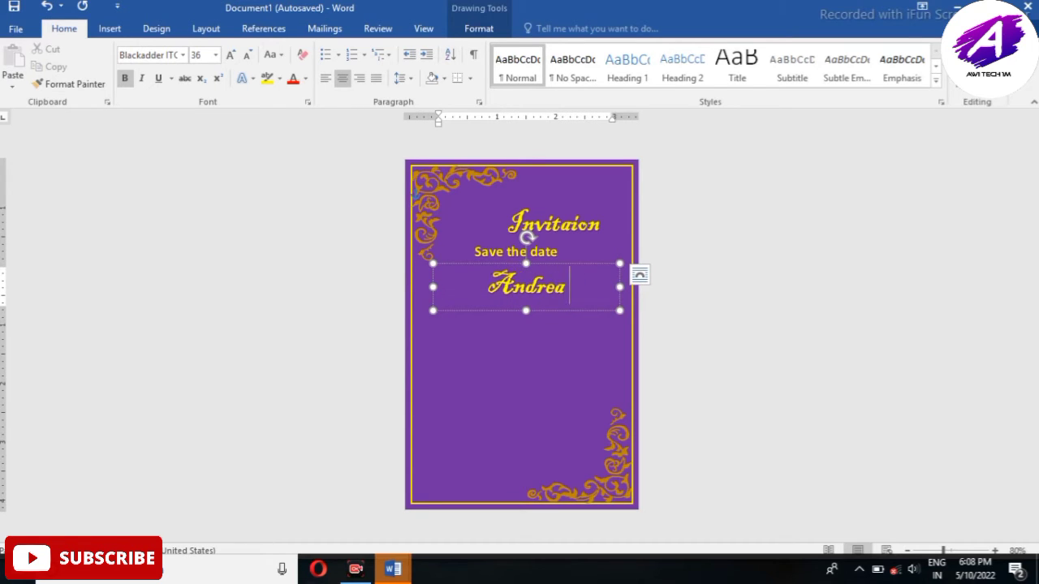
type(" &")
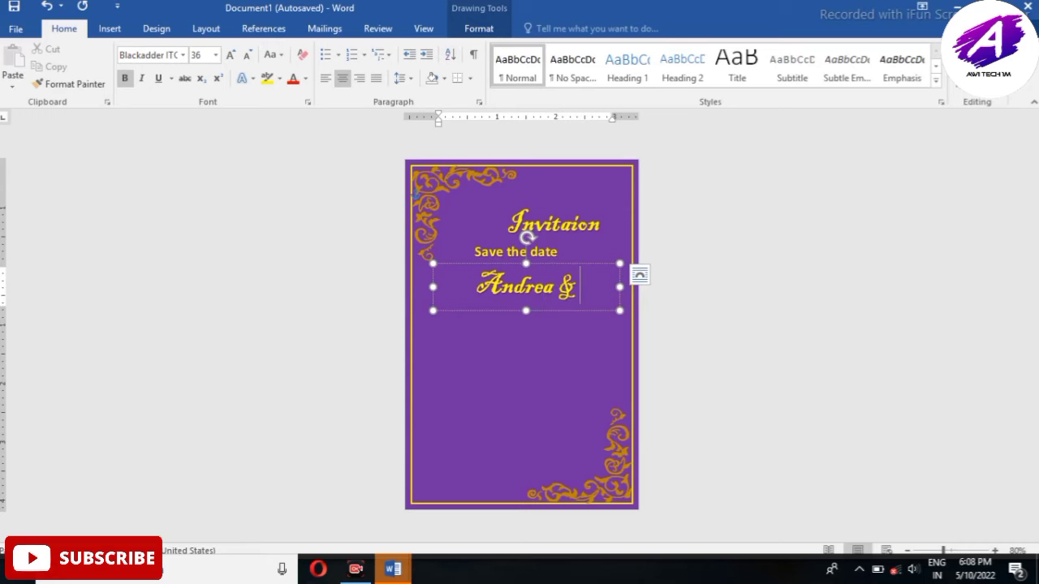
type(" Rose")
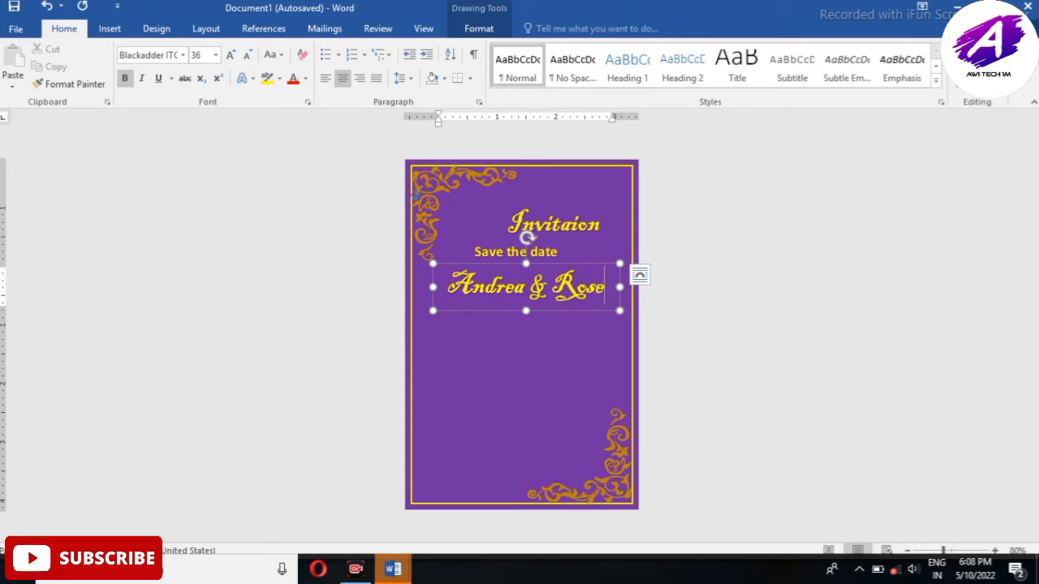
Step: Set the names in Brush Script MT at 28 pt
triple_click(564, 294)
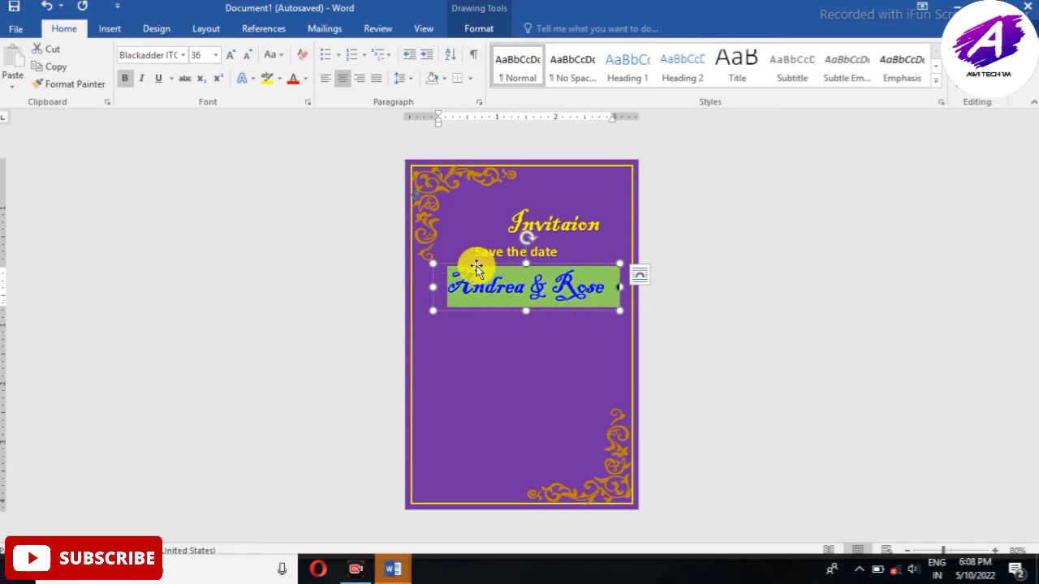
left_click(183, 54)
scroll(166, 456, "down", 10)
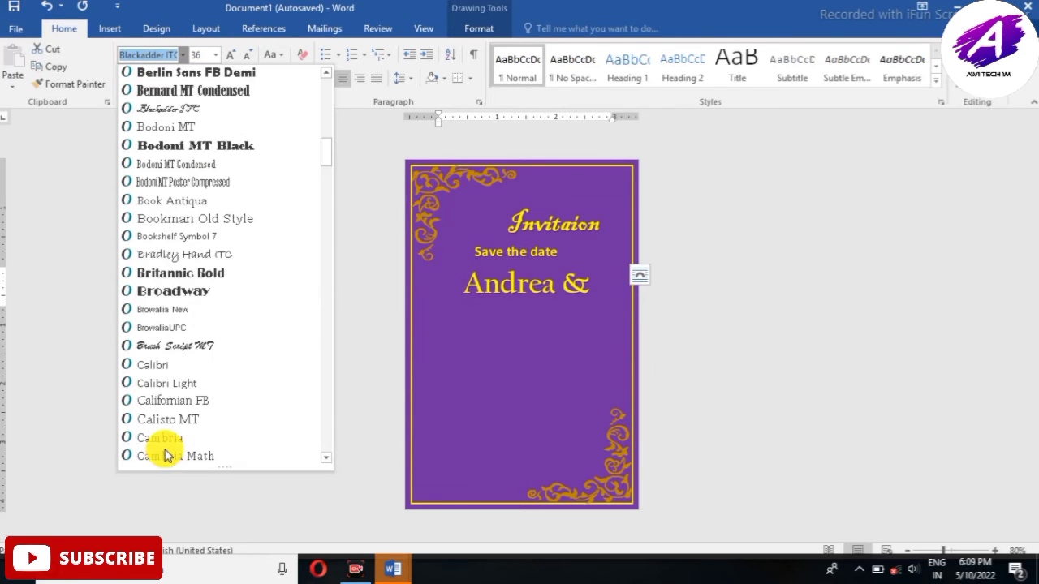
scroll(166, 456, "down", 1)
scroll(142, 436, "down", 1)
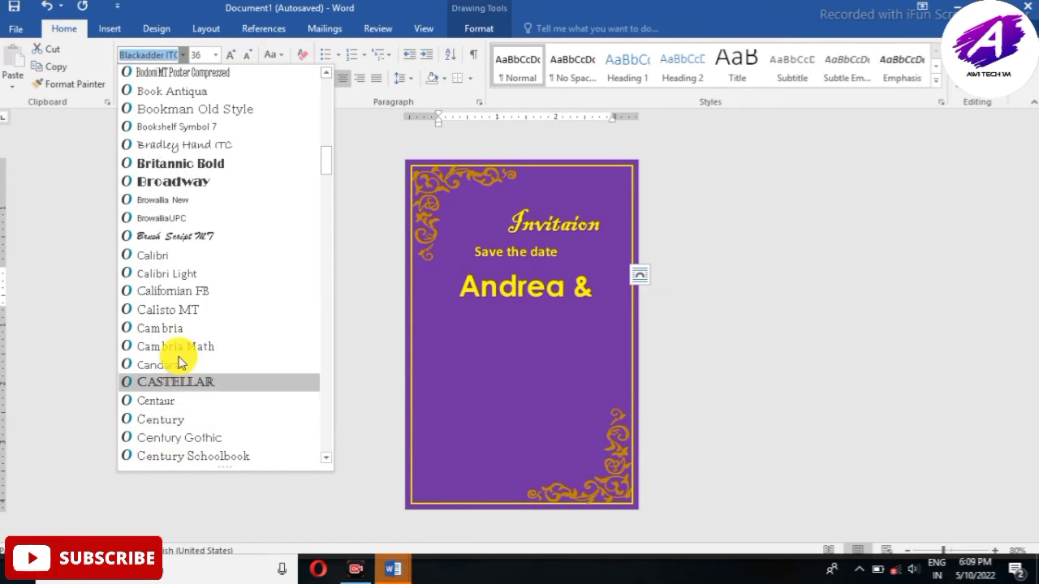
left_click(203, 243)
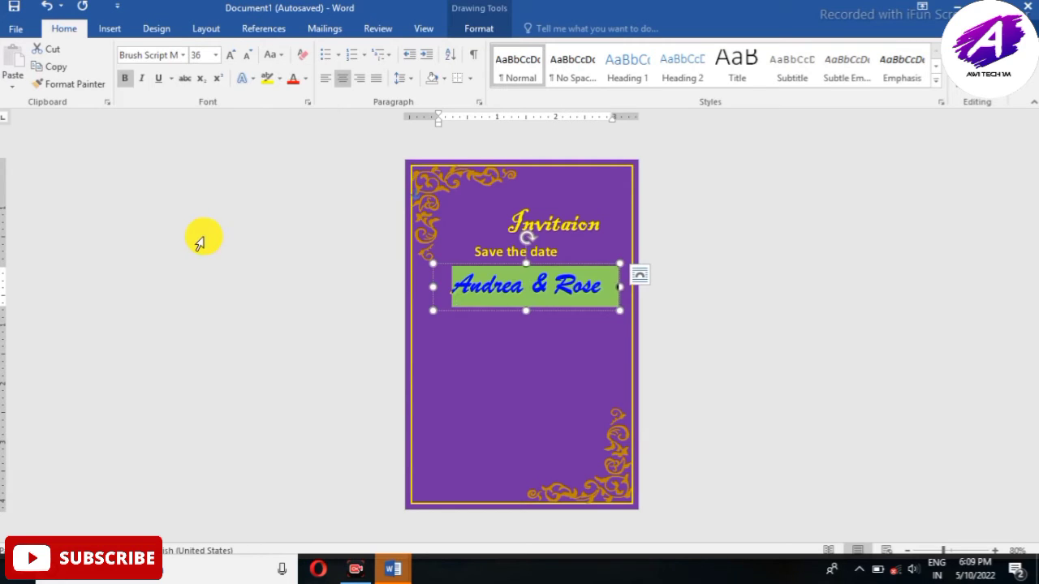
left_click(248, 55)
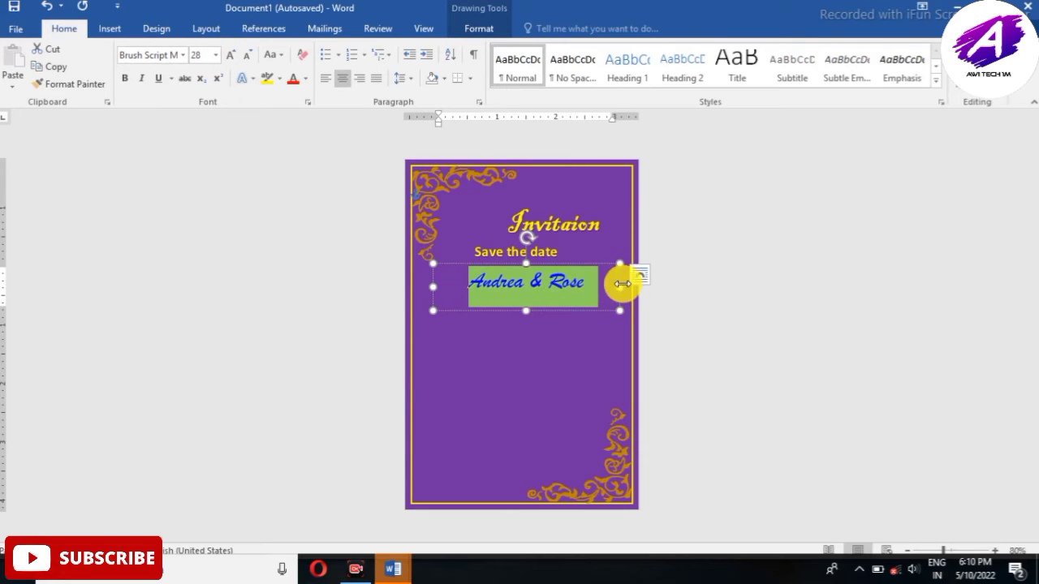
left_click(568, 294)
Step: Adjust the names box position and size so it fits neatly on one line
left_click_drag(531, 263, 522, 263)
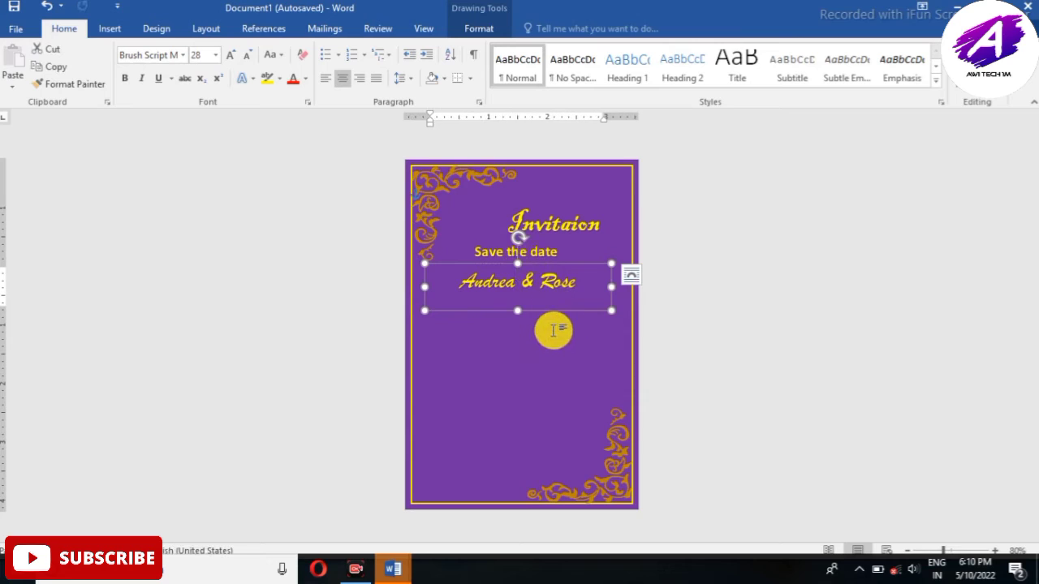
left_click_drag(518, 310, 520, 300)
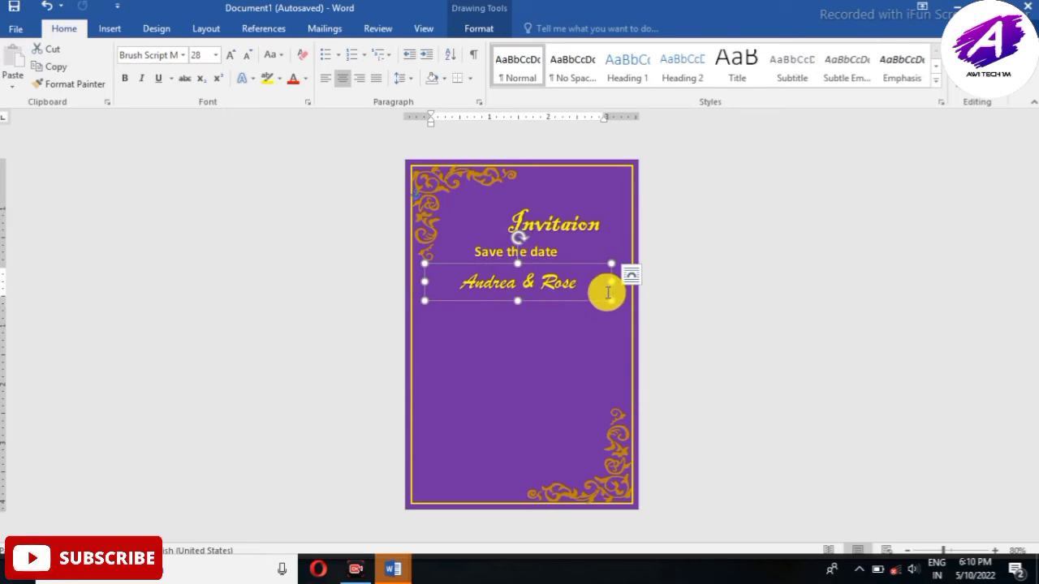
left_click_drag(611, 281, 618, 281)
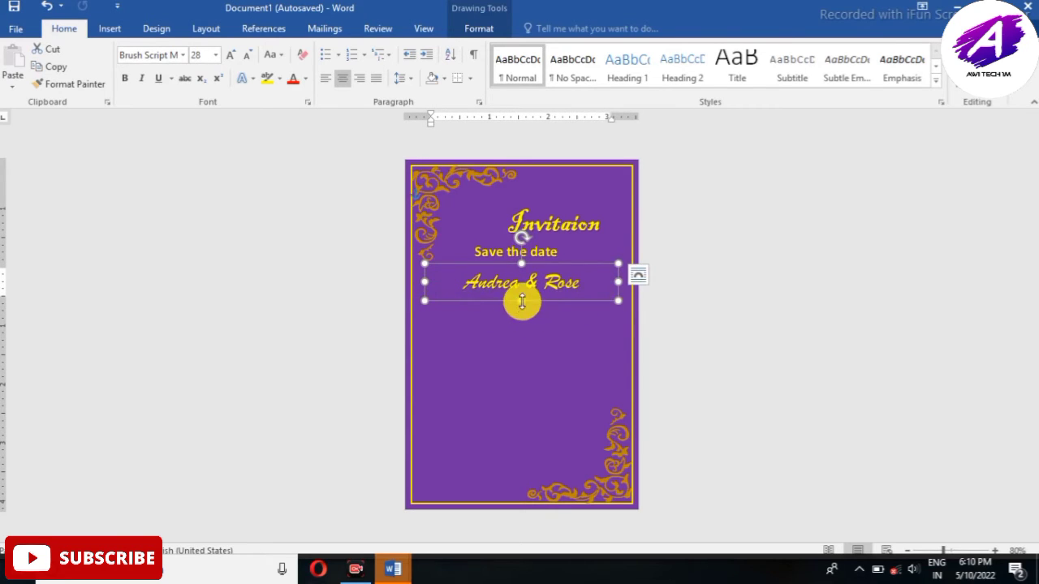
left_click_drag(521, 300, 521, 304)
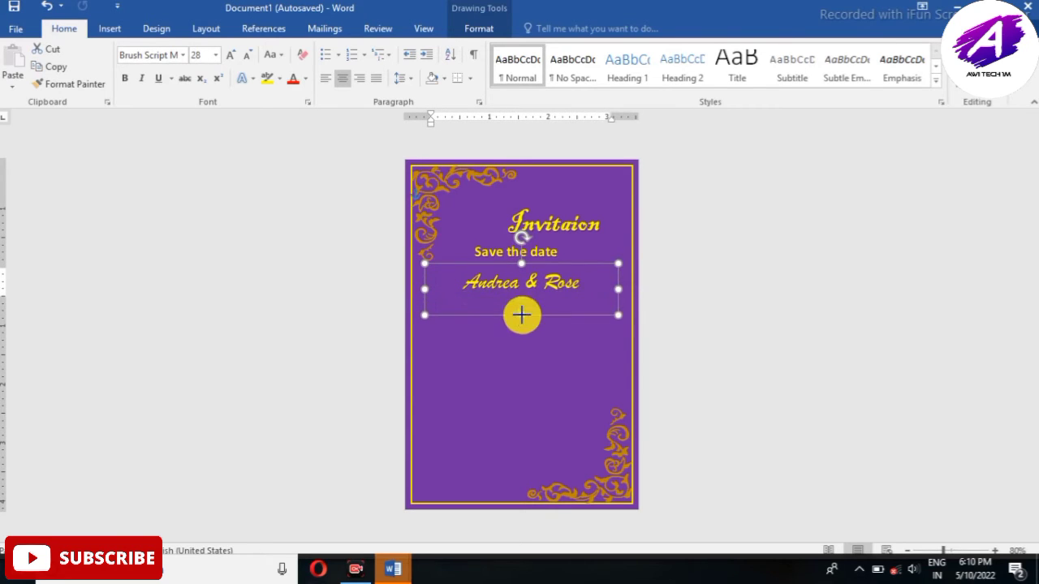
left_click(578, 283)
left_click(545, 313)
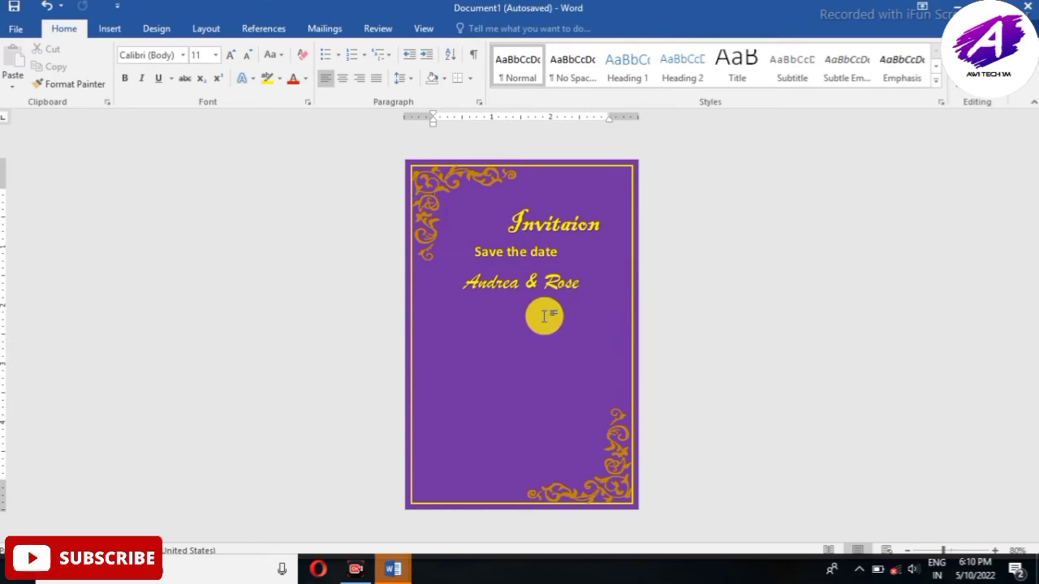
Step: Make all of the names text bold
left_click(576, 282)
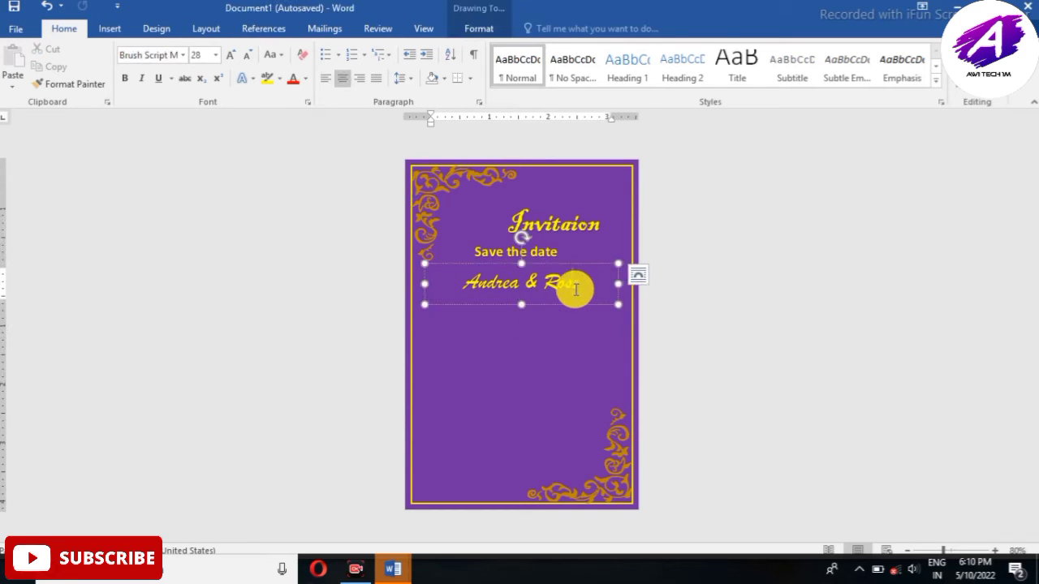
key("ctrl+a")
left_click(124, 78)
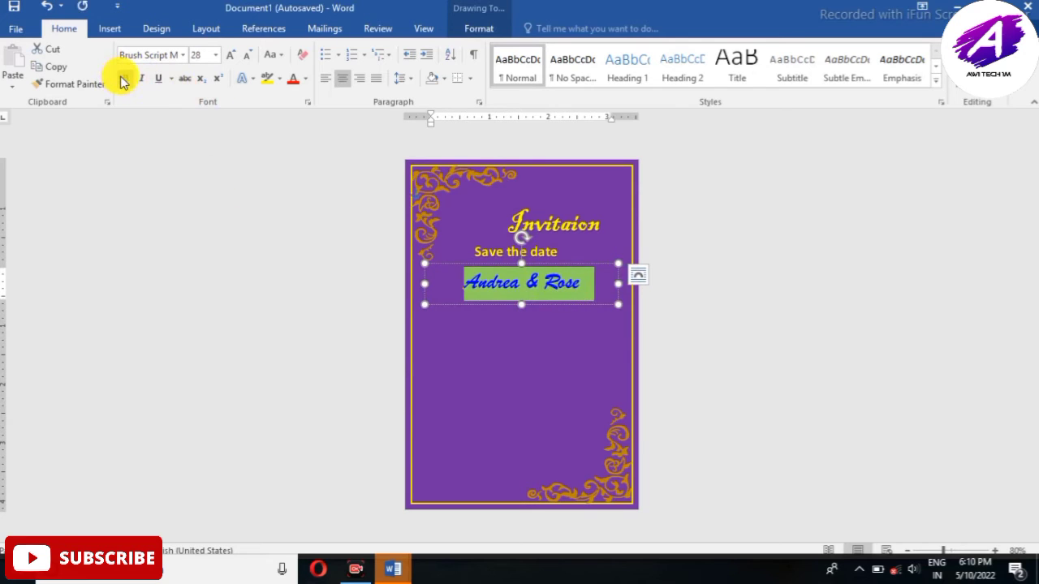
left_click(542, 317)
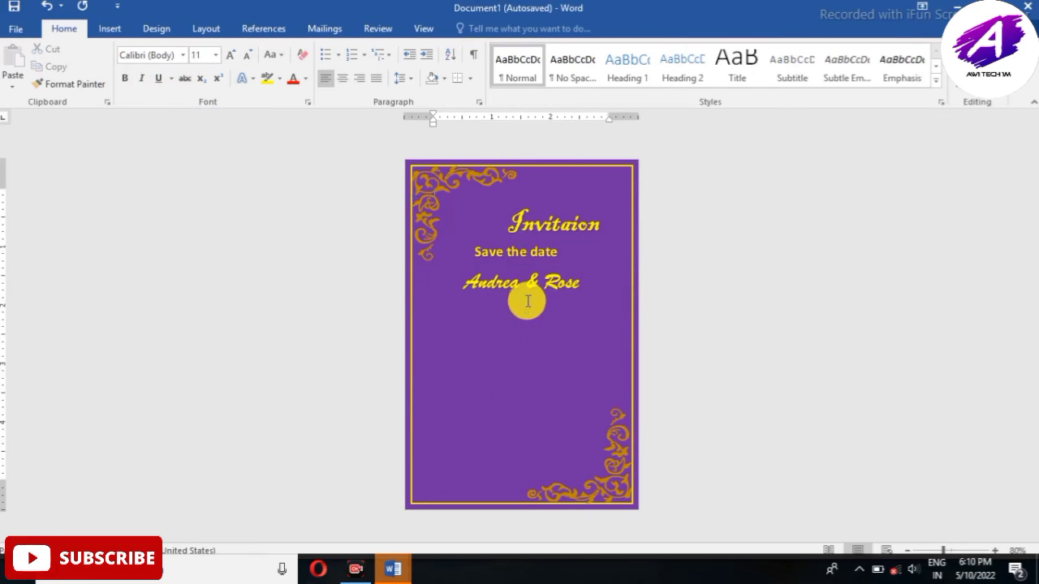
left_click(542, 284)
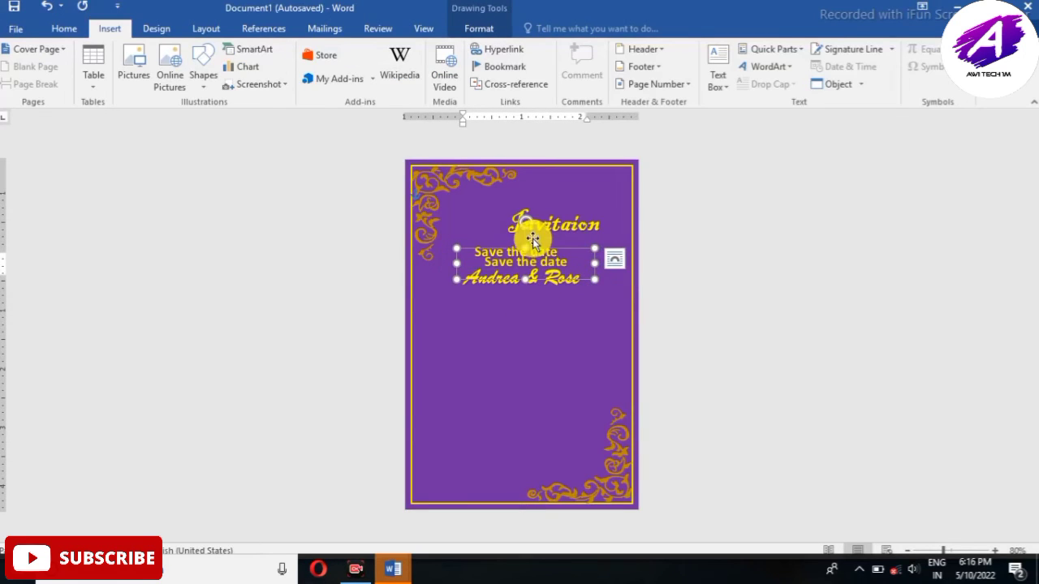
Step: Copy the Save the date box below the names and retype it as TOGETHER WITH THEIR LOVING
mouse_move(534, 243)
left_mouse_down("ctrl")
mouse_move(531, 300)
mouse_move(532, 290)
left_mouse_up("ctrl")
left_click(556, 305)
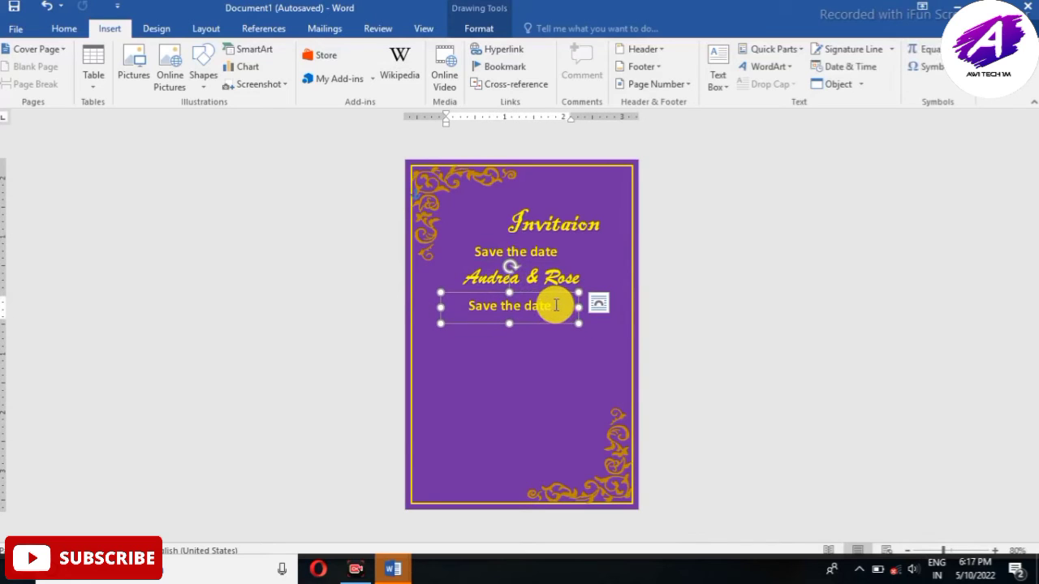
key("ctrl+a")
key("Delete")
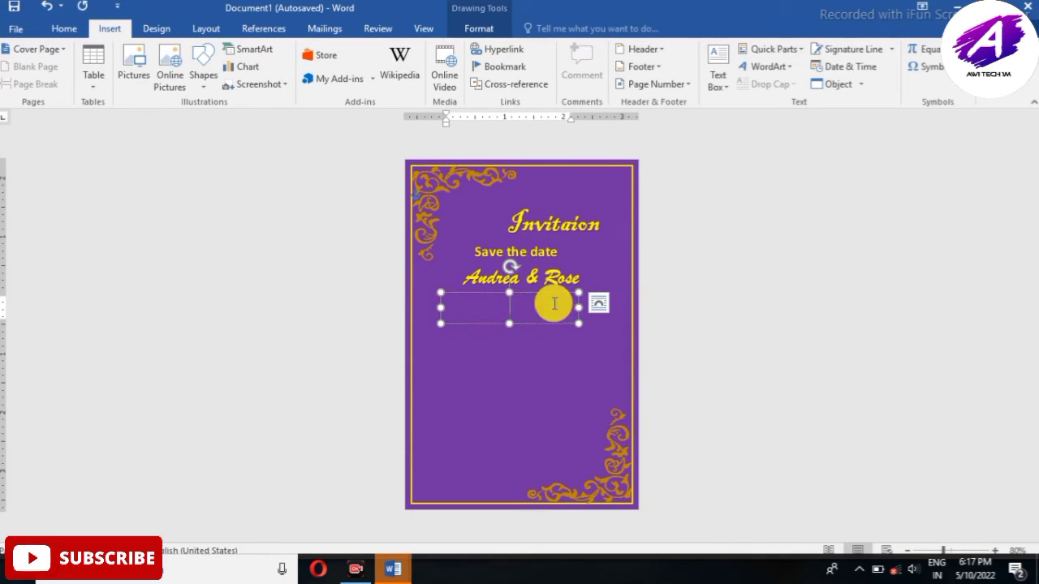
type("THE")
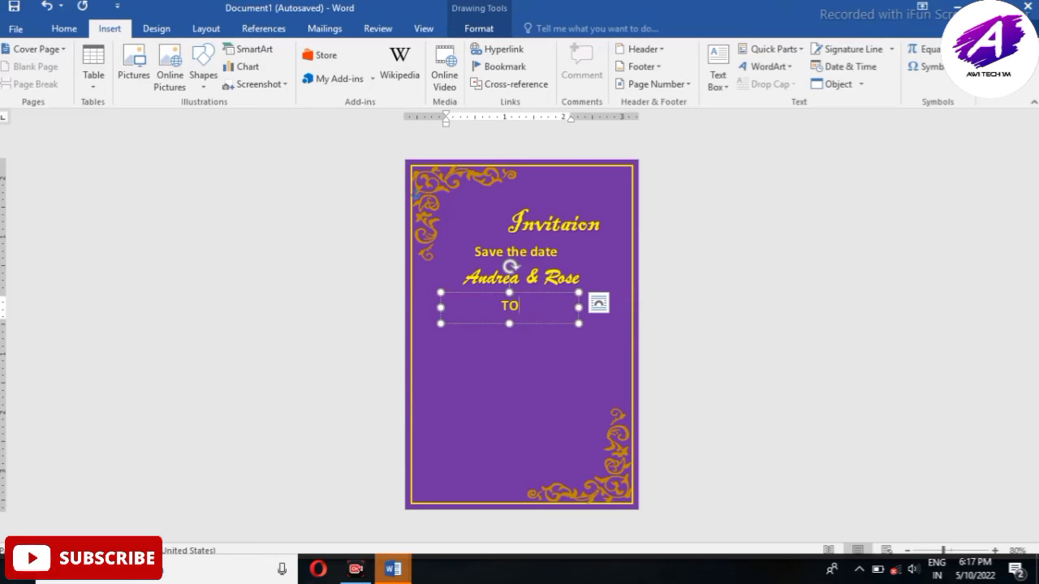
type("R ")
type("WITH")
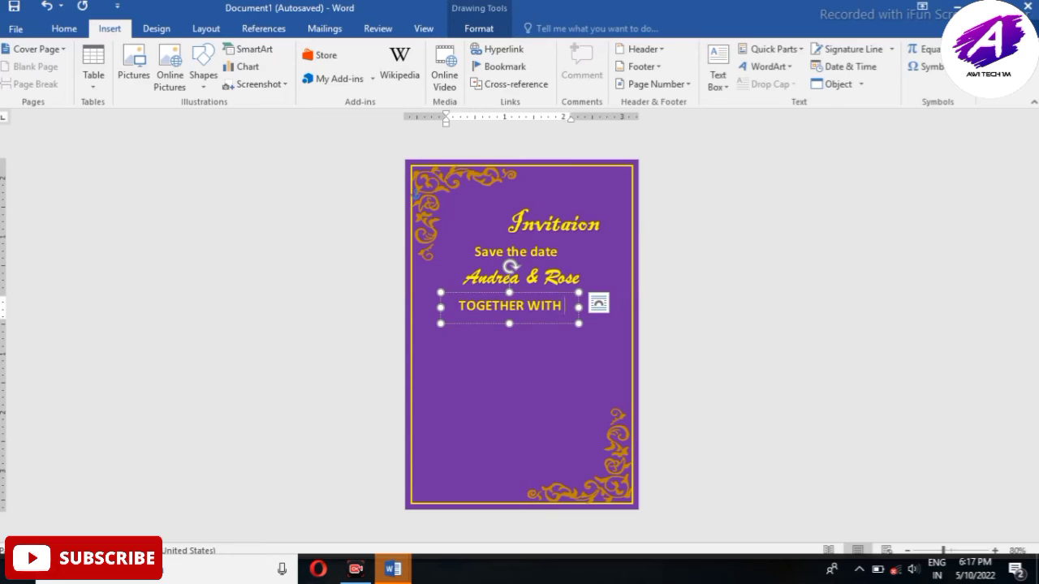
type(" THEIR")
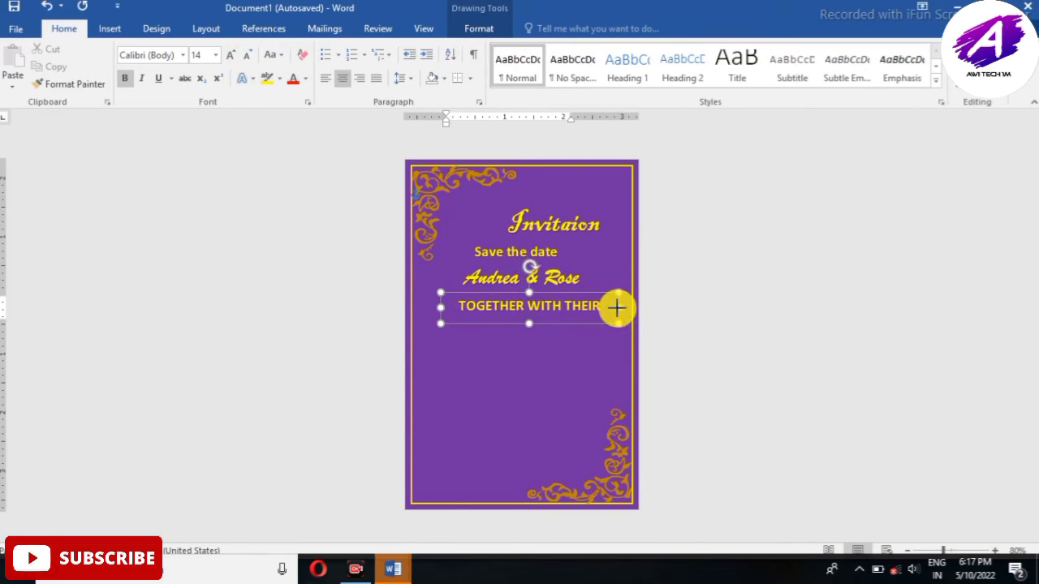
left_click(616, 307)
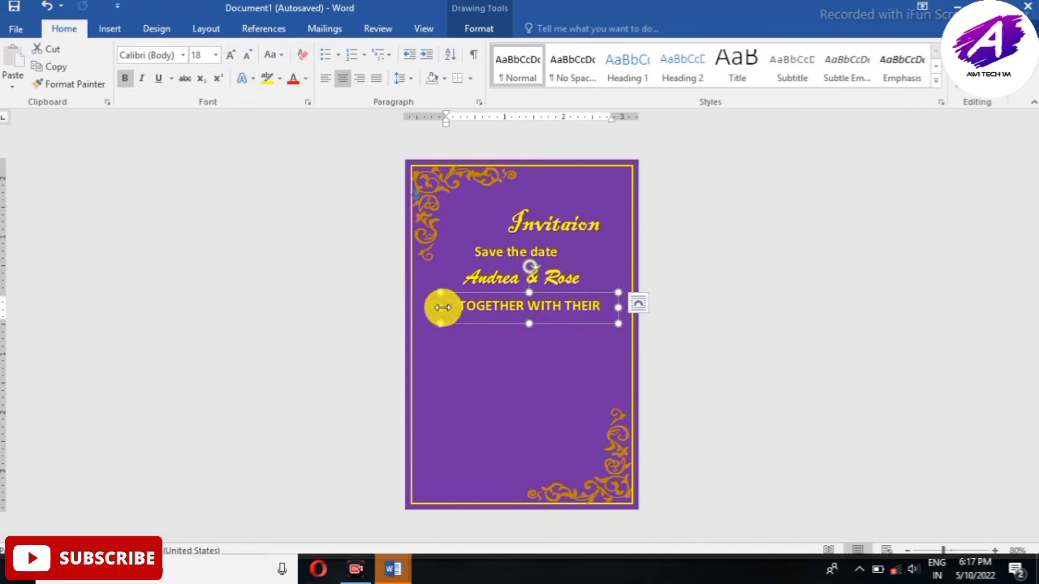
left_click_drag(443, 307, 424, 305)
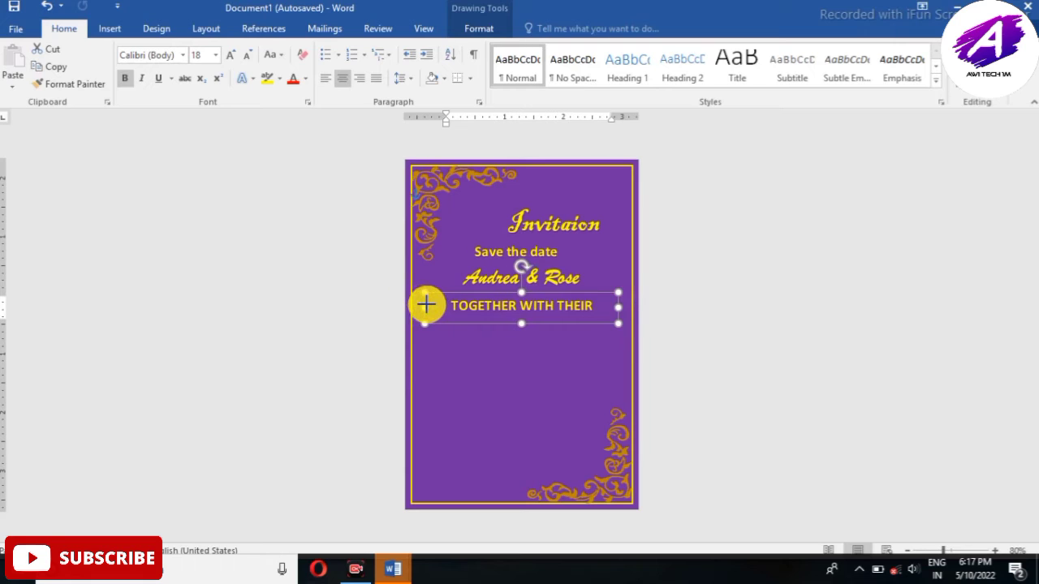
type("LOVING")
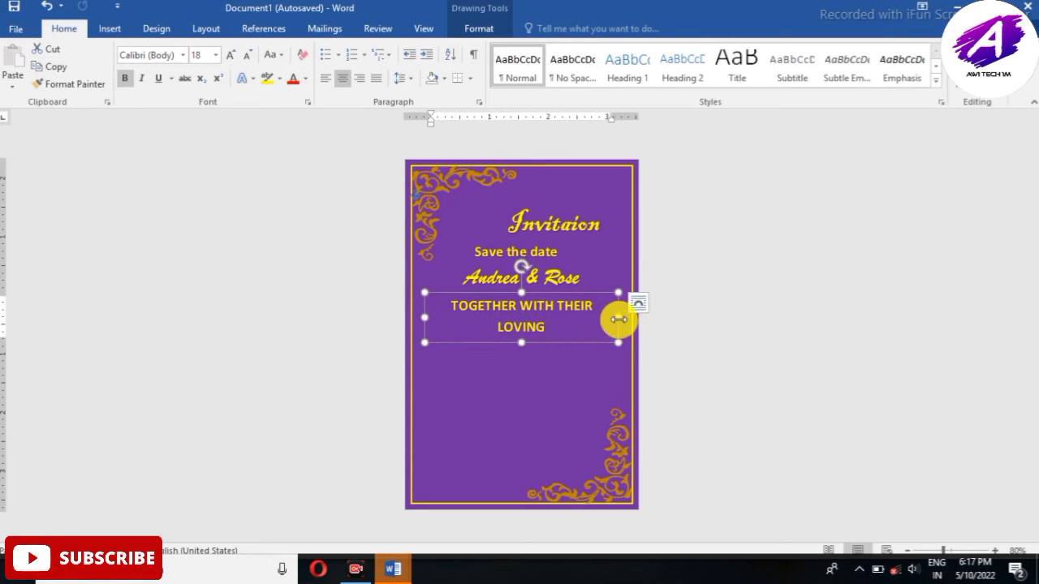
Step: Fit the TOGETHER WITH THEIR LOVING box to one line, shrink it to 14 pt and nudge it
left_click_drag(618, 319, 631, 317)
left_click_drag(529, 342, 529, 322)
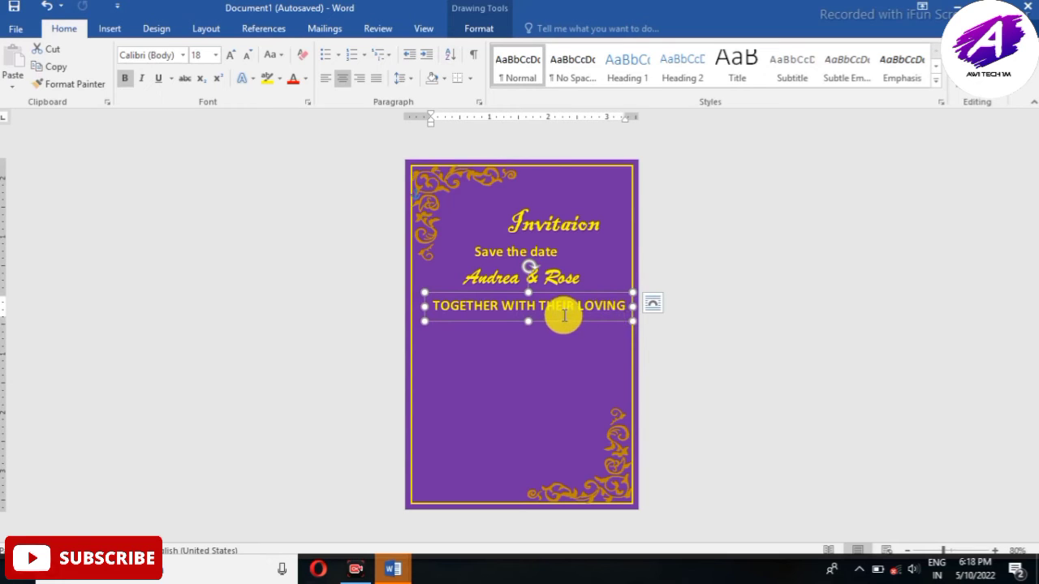
left_click_drag(423, 307, 424, 306)
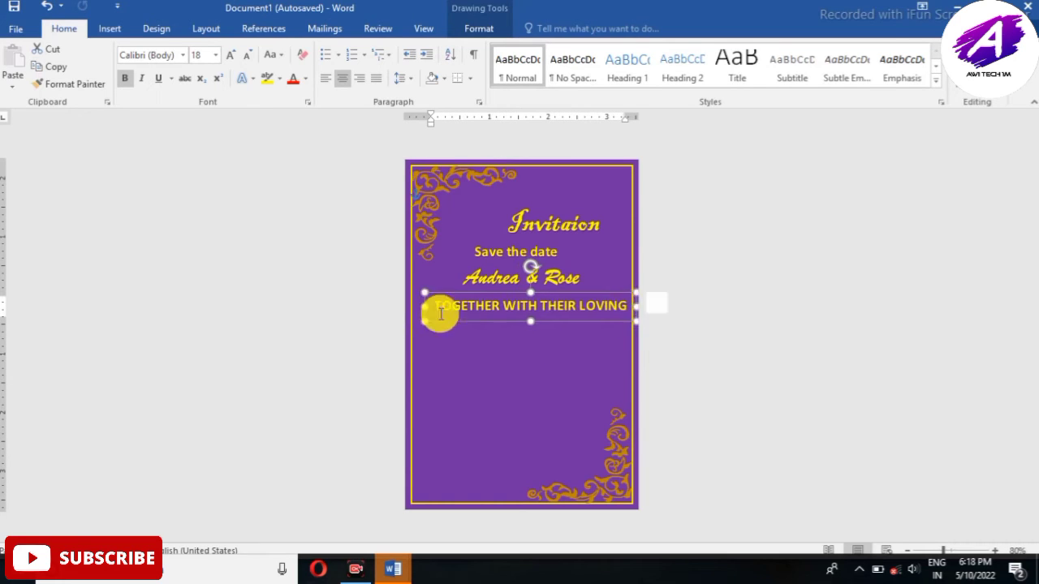
left_click(244, 61)
left_click(244, 62)
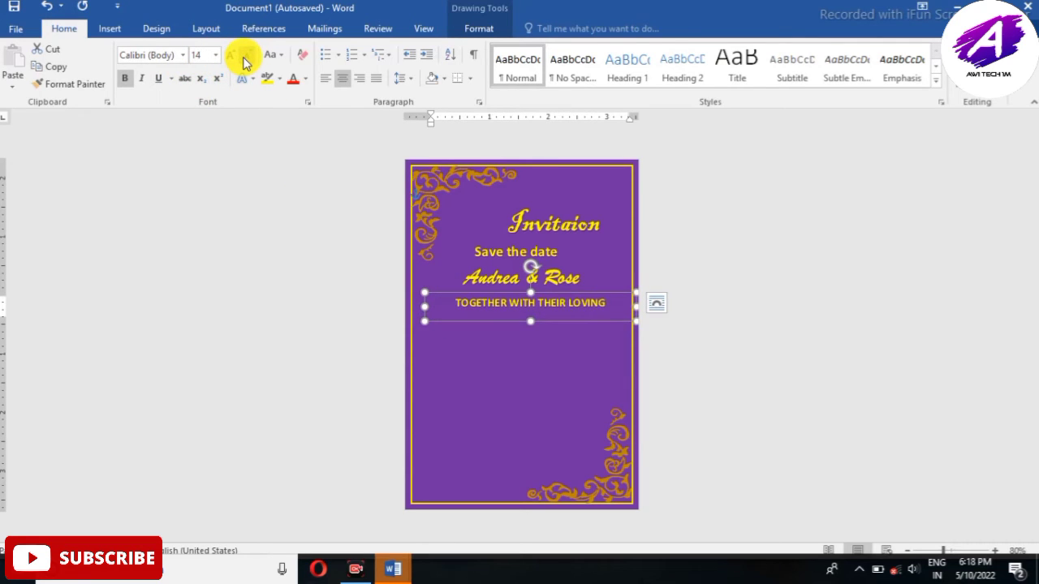
left_click(511, 340)
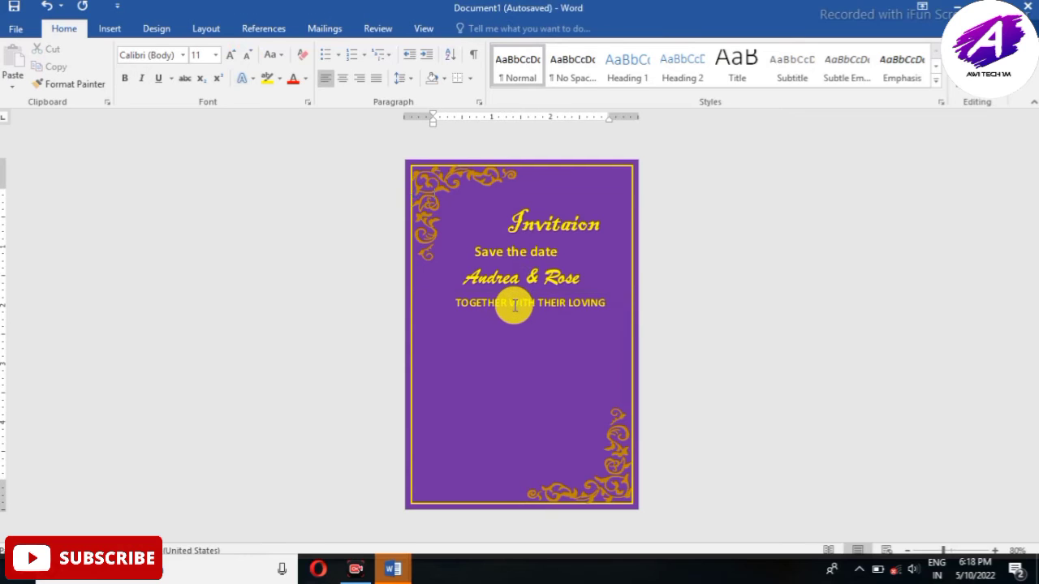
left_click(514, 305)
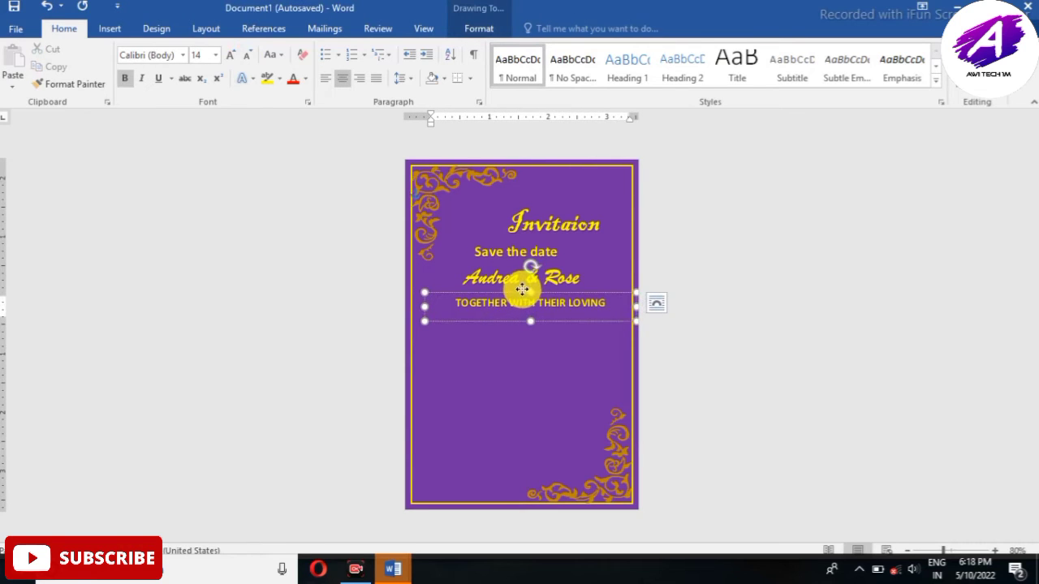
left_click_drag(522, 289, 512, 291)
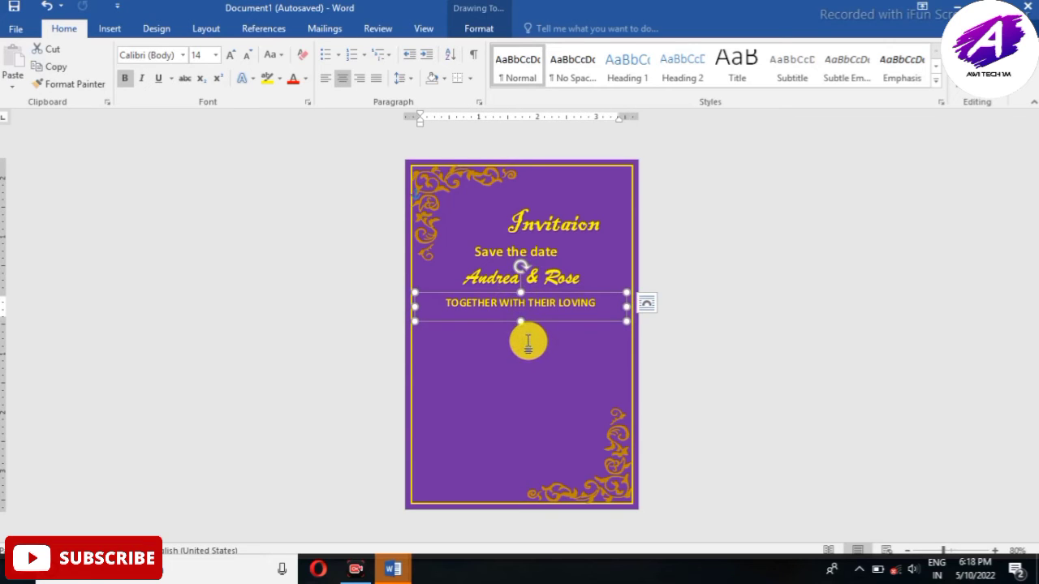
Step: Copy the Save the date box lower and retype it as 'MONDAY – 16 MAY -2021'
left_click(525, 337)
left_click(515, 254)
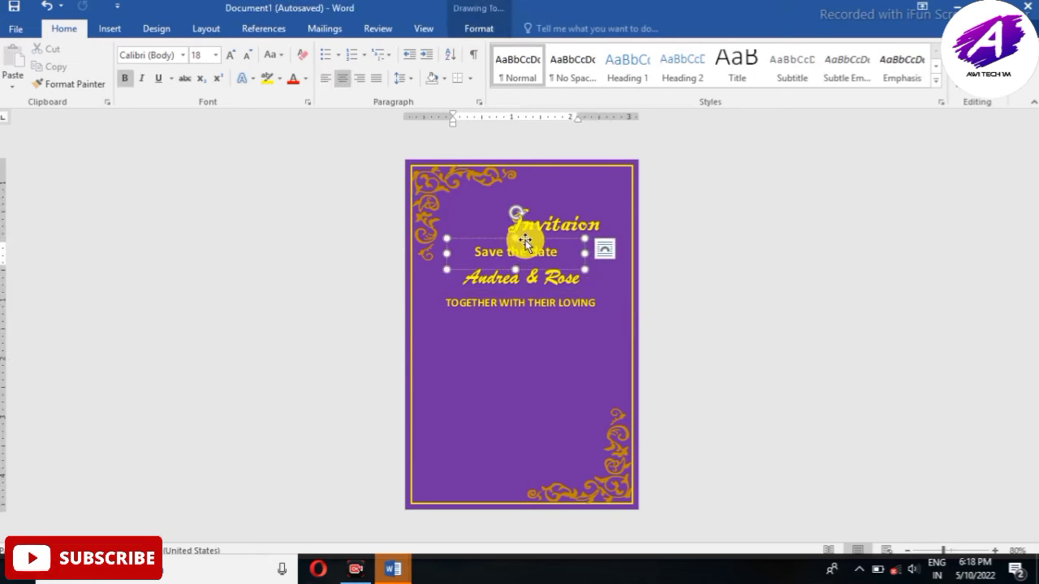
left_click_drag(525, 240, 508, 319)
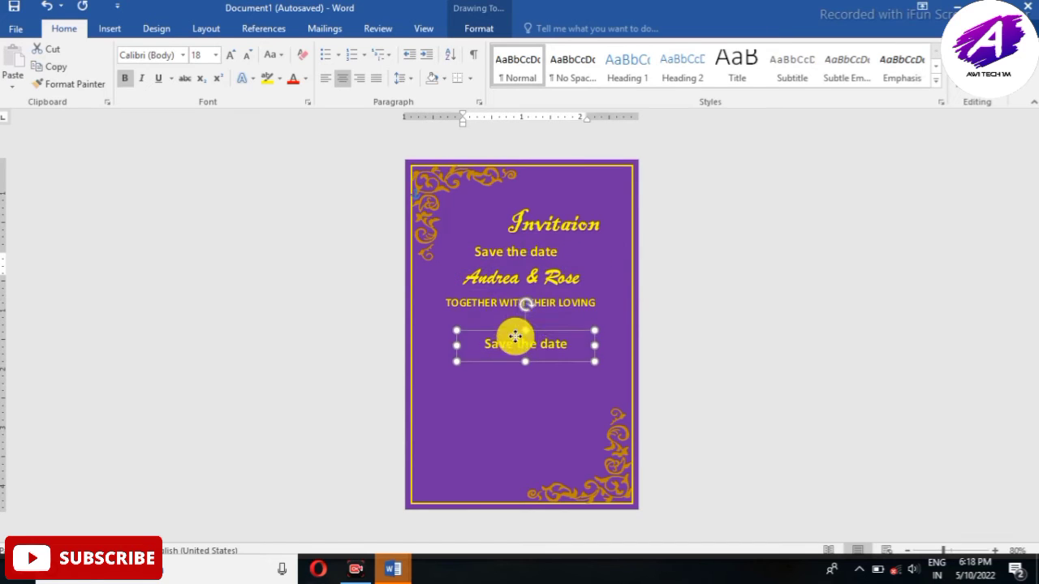
left_click(560, 333)
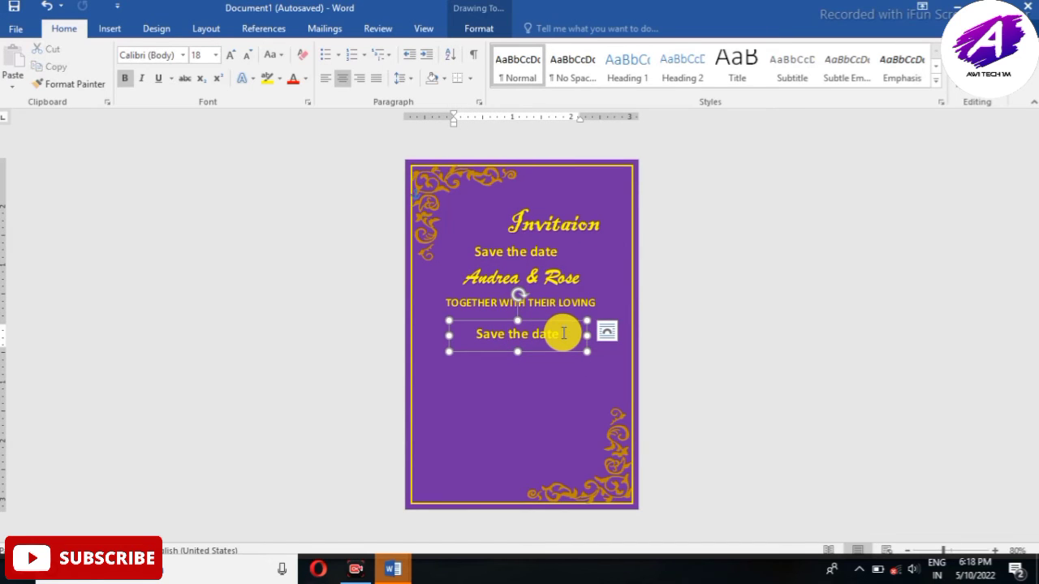
key("BackSpace")
key("BackSpace")
key("BackSpace")
key("BackSpace")
key("BackSpace")
key("BackSpace")
key("BackSpace")
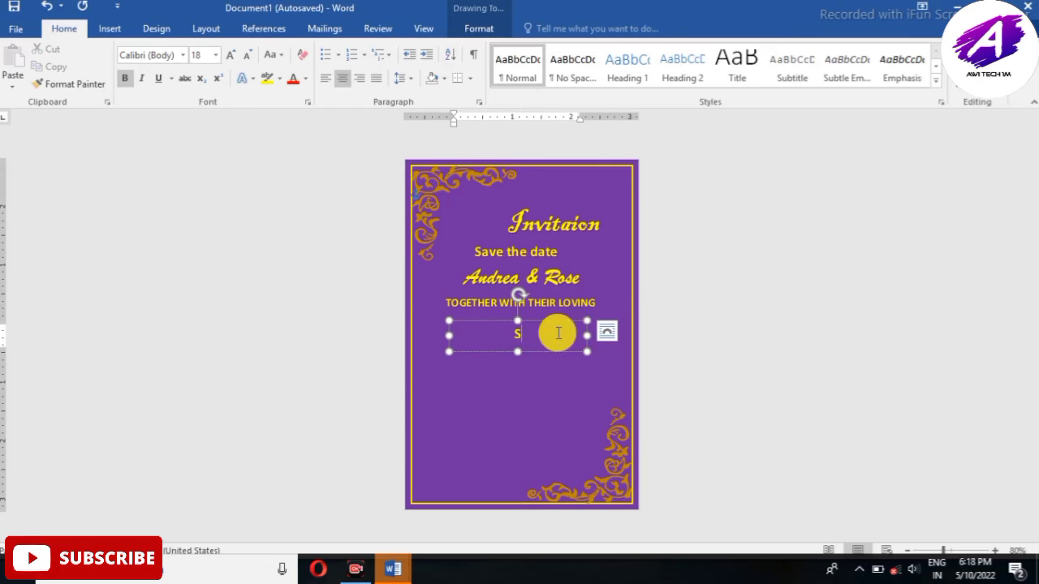
key("BackSpace")
key("BackSpace")
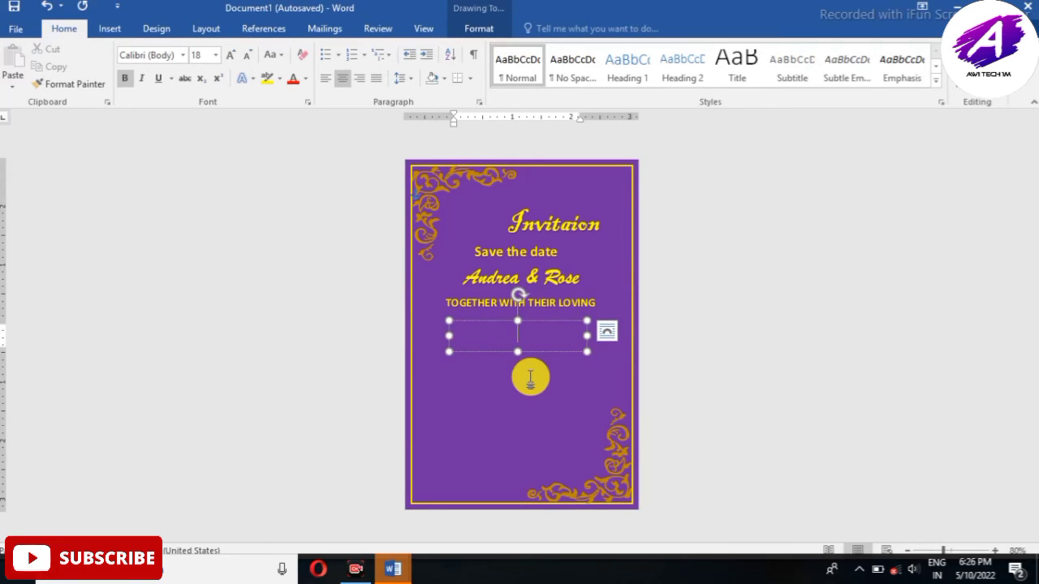
type("MONDAY")
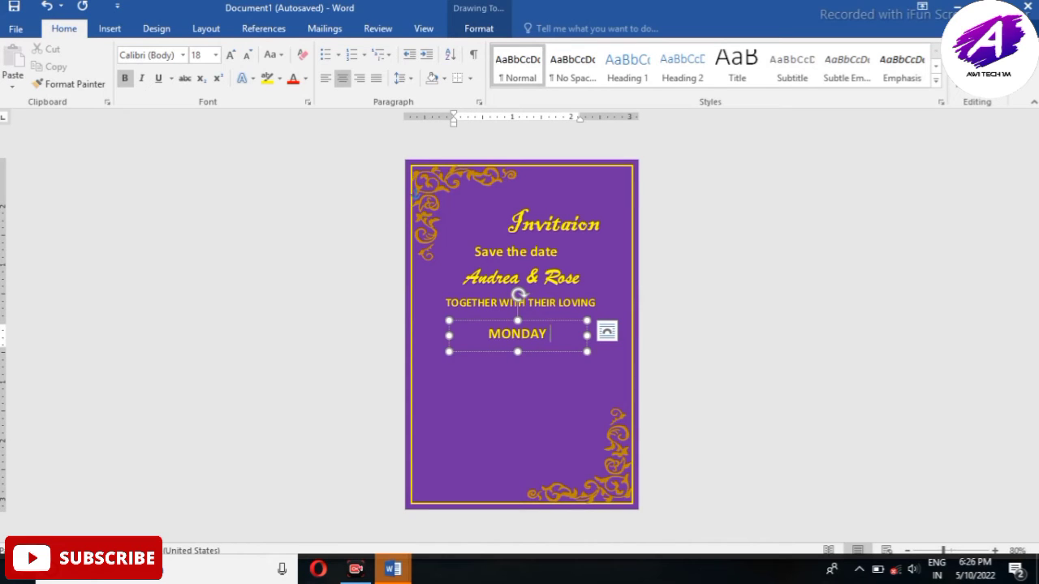
type(" – 1")
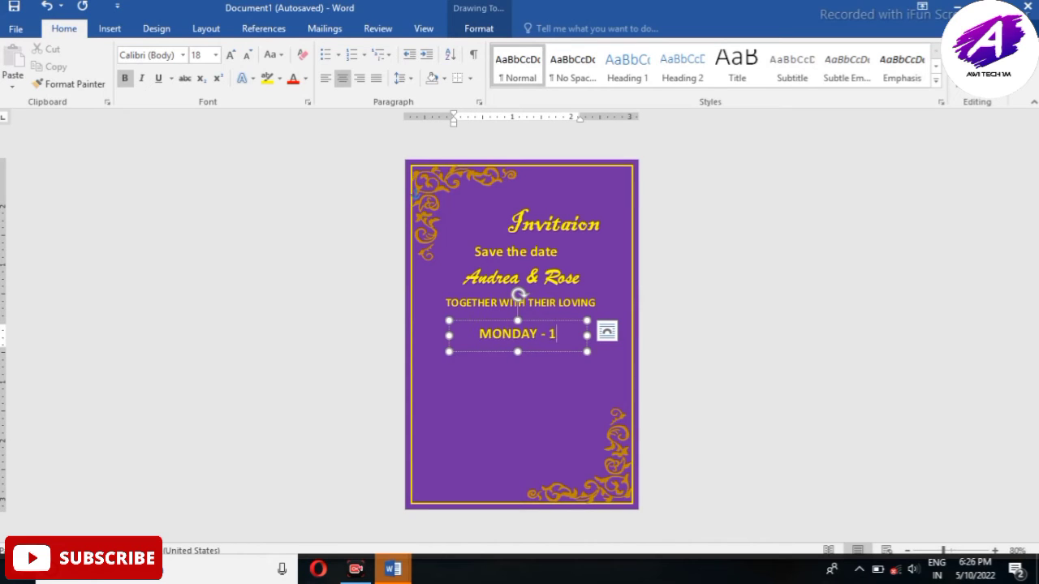
type("6 ")
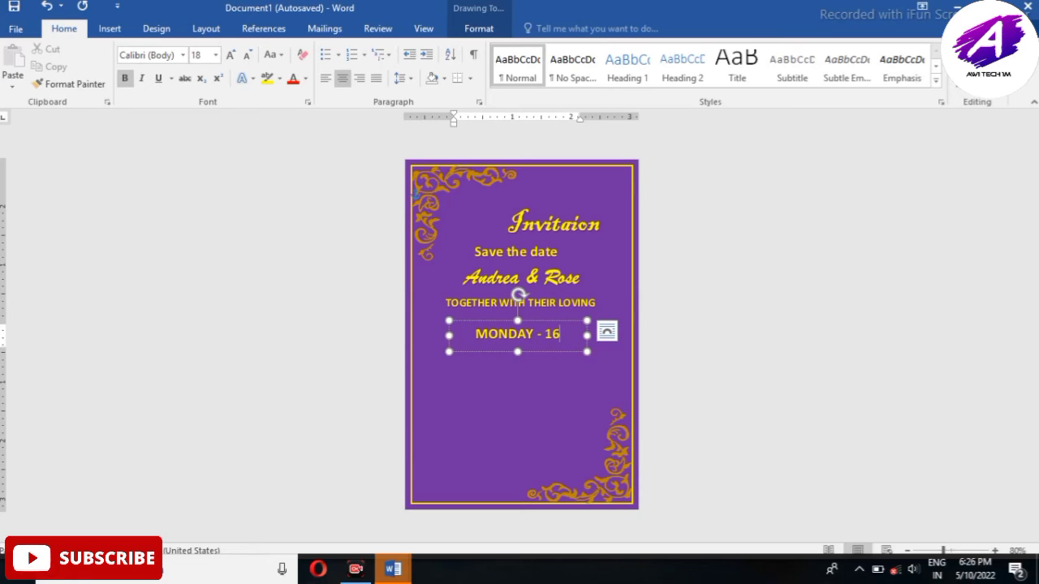
type("MAY")
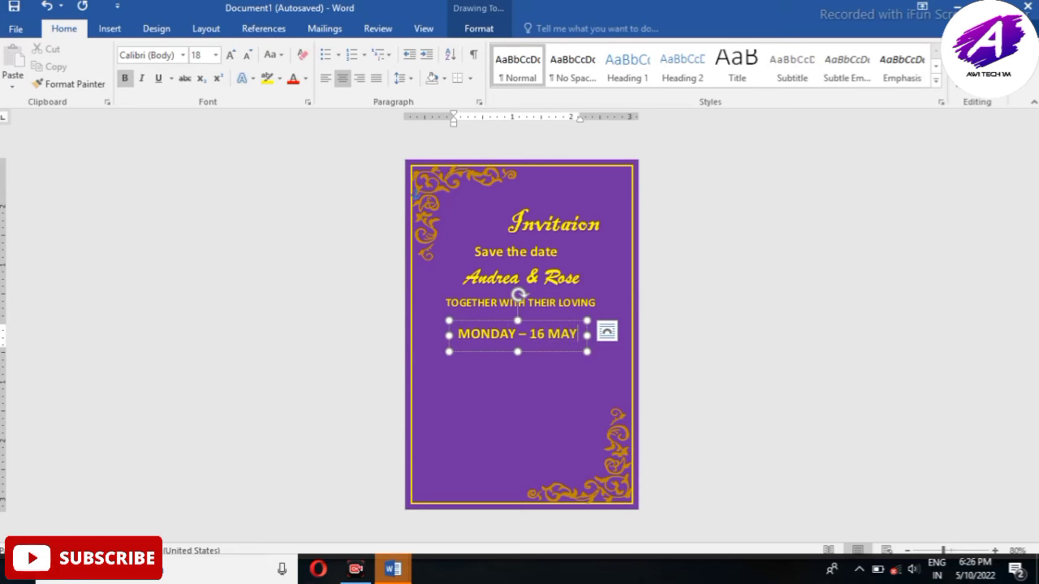
Step: Widen the date box to one line, shrink it to 12 pt and remove bold
mouse_move(587, 335)
left_mouse_down()
mouse_move(625, 335)
mouse_move(459, 333)
left_mouse_up()
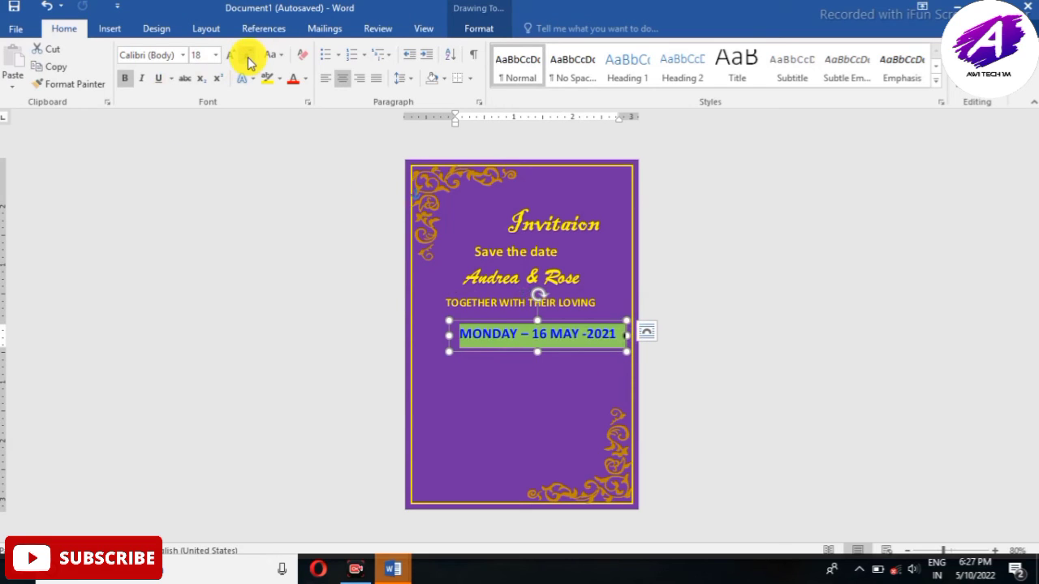
left_click(247, 58)
left_click(247, 58)
left_click(247, 57)
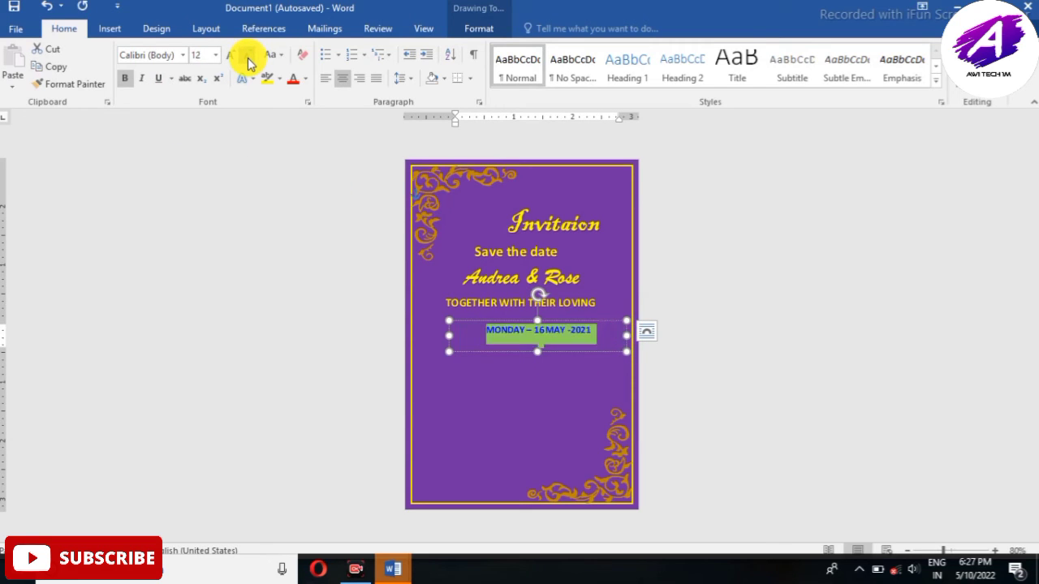
left_click(132, 82)
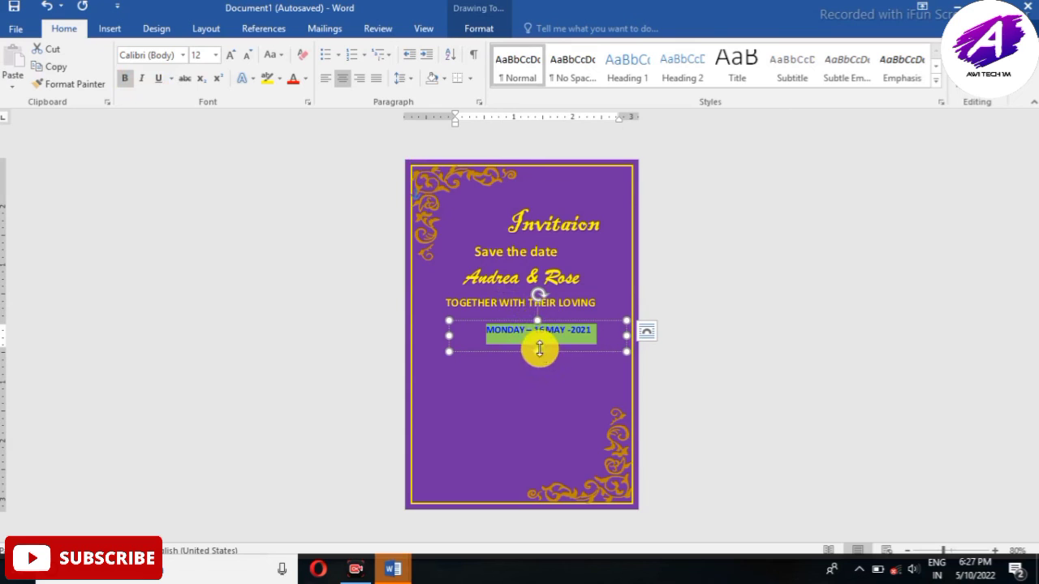
Step: Nudge the date box slightly left and place a duplicate just below it
left_click(523, 322)
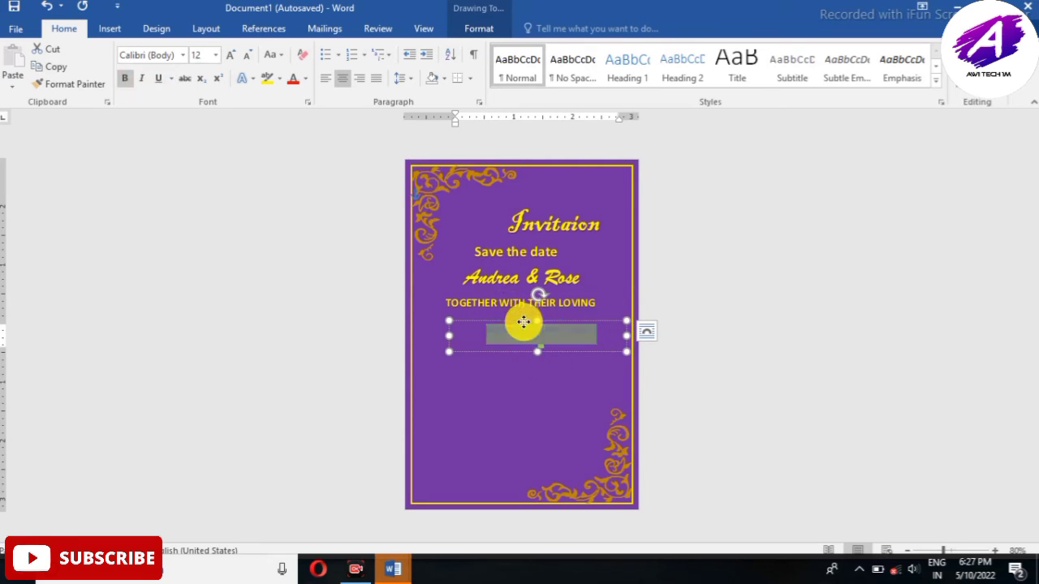
left_click_drag(523, 322, 515, 323)
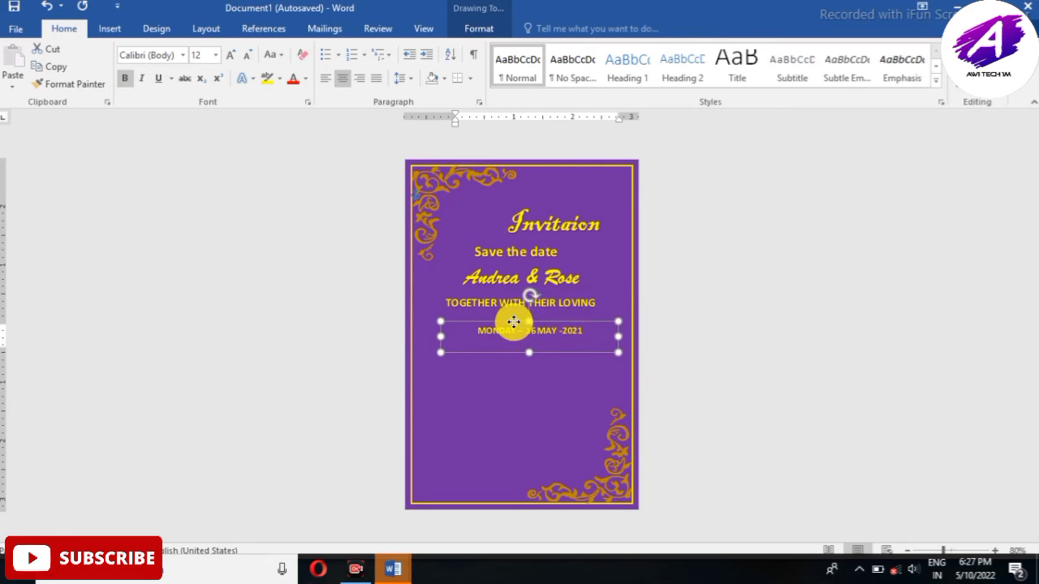
left_click(515, 322)
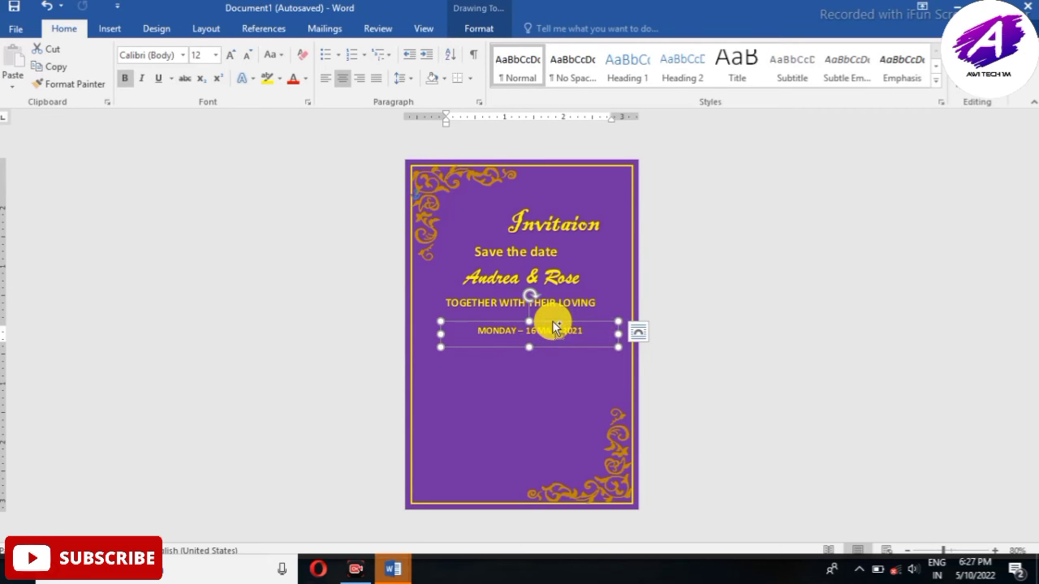
key("ctrl+c")
key("ctrl+v")
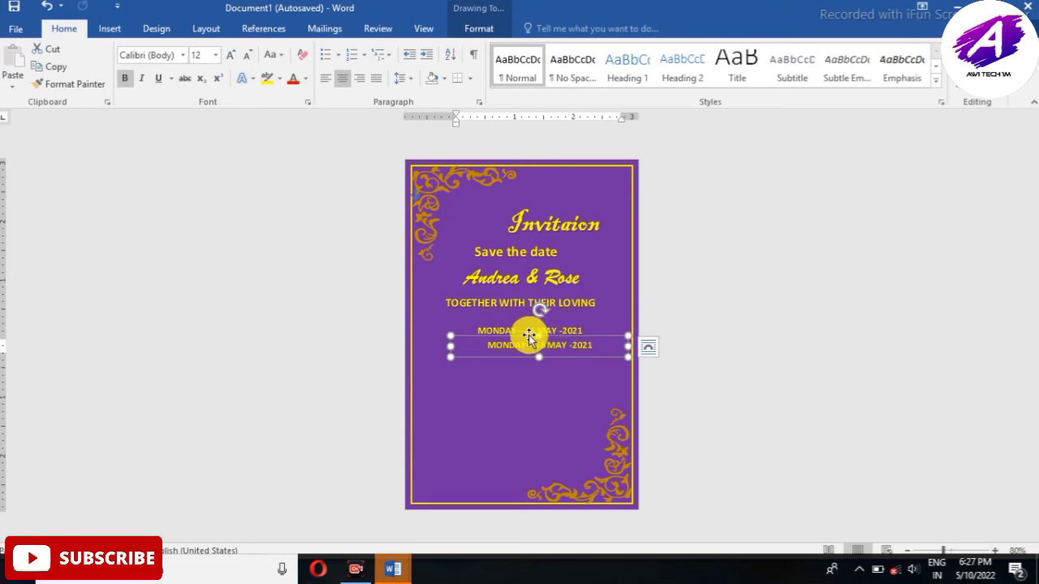
left_click_drag(536, 333, 510, 343)
Step: Retype the duplicate as HILISDALE BAPTIST and nudge it into place
left_click(578, 362)
key("ctrl+a")
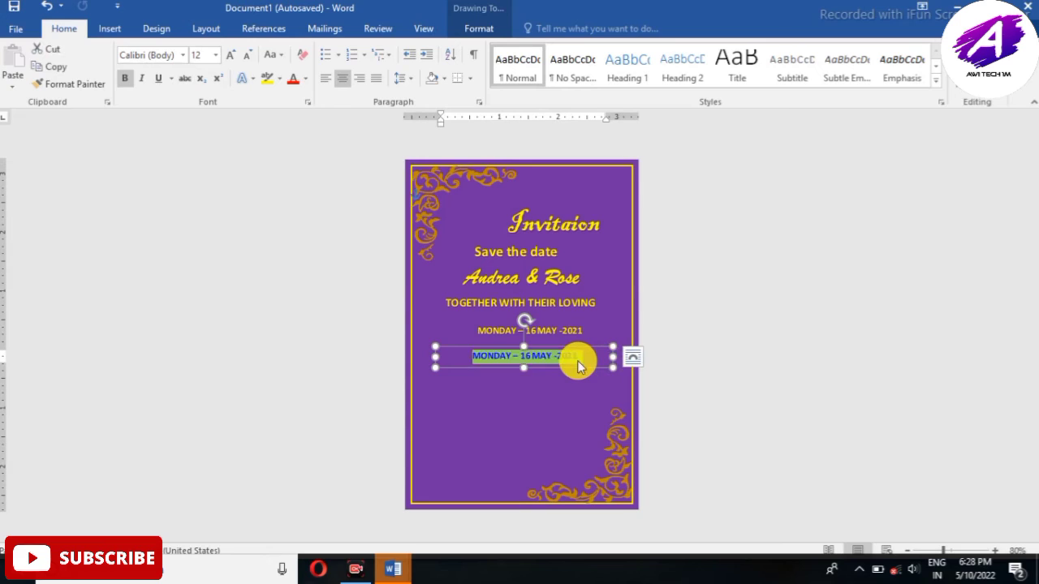
key("BackSpace")
type("HILISDALE BAPTIST")
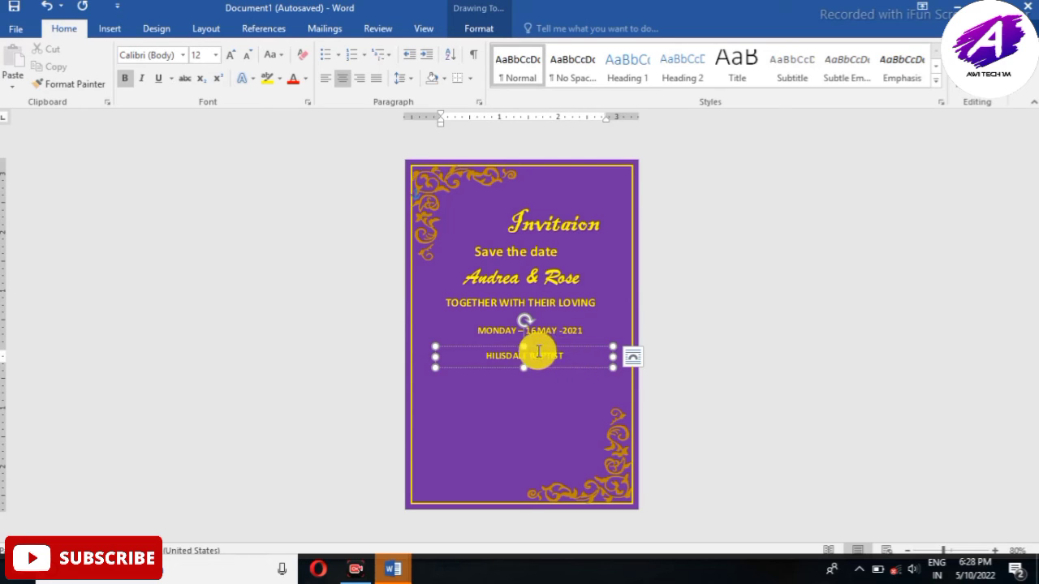
left_click_drag(528, 351, 529, 349)
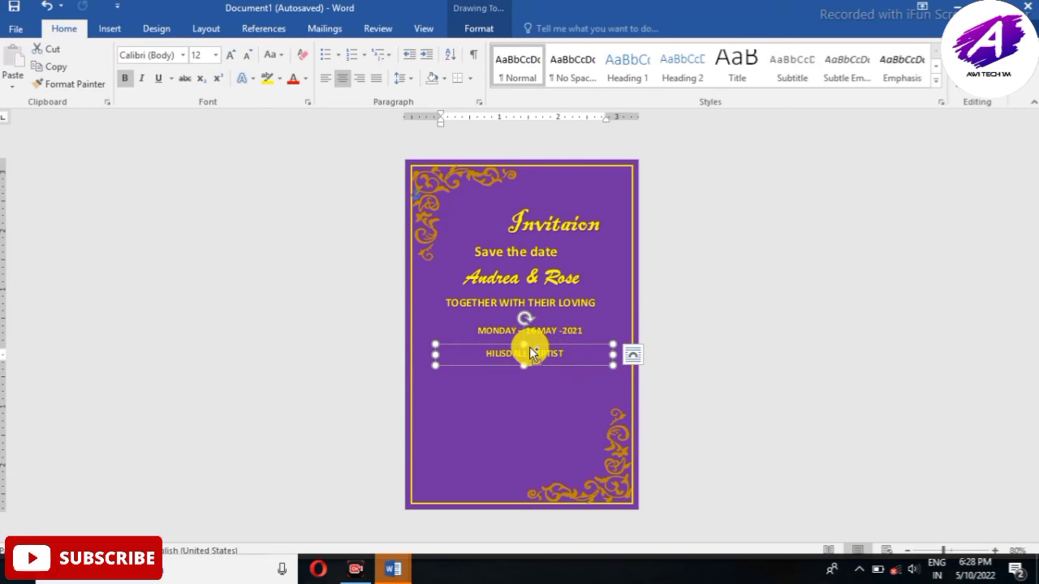
Step: Duplicate the HILISDALE BAPTIST line below and begin retyping it as CHURCH 125 MAIN
key("ctrl+c")
key("ctrl+v")
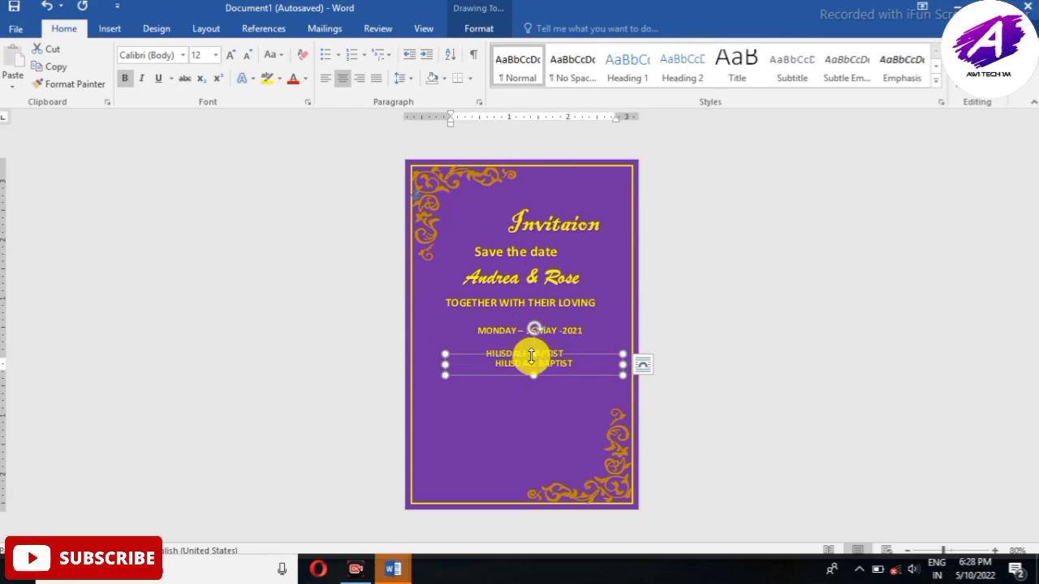
left_click_drag(531, 355, 522, 367)
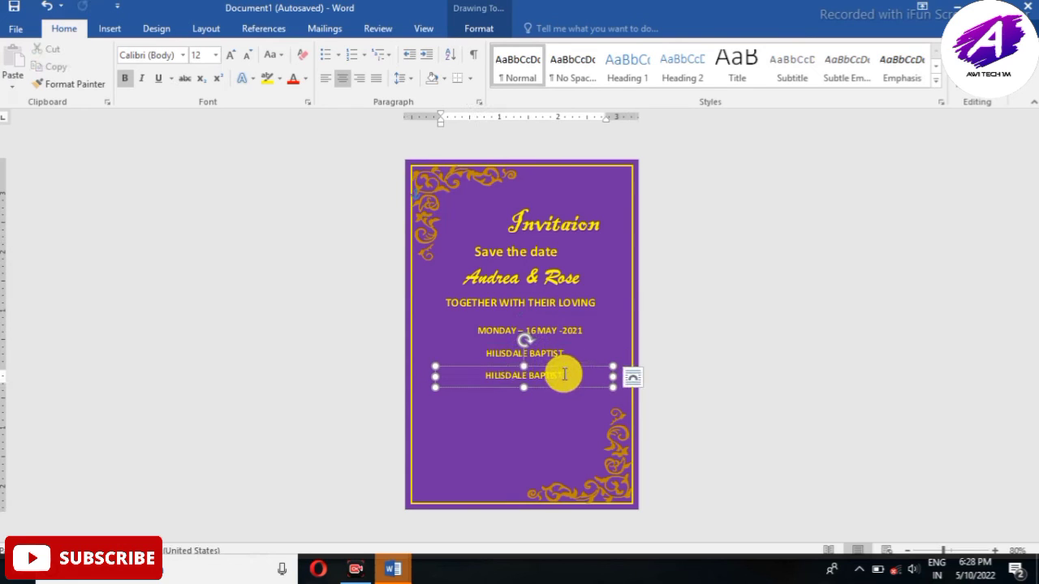
key("ctrl+a")
key("Delete")
type("C")
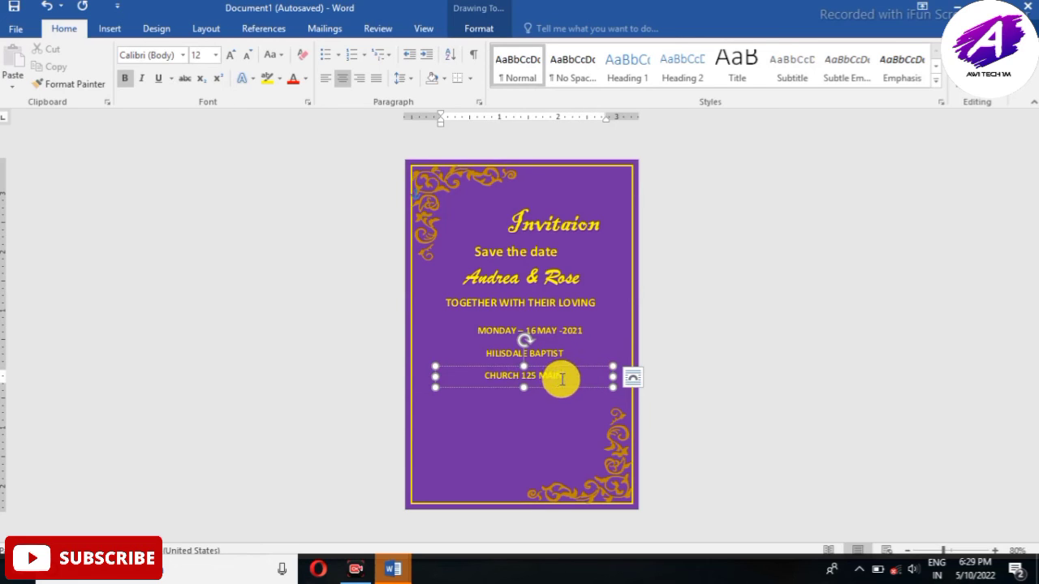
Step: Make the CHURCH 125 MAIN line bold
key("ctrl+a")
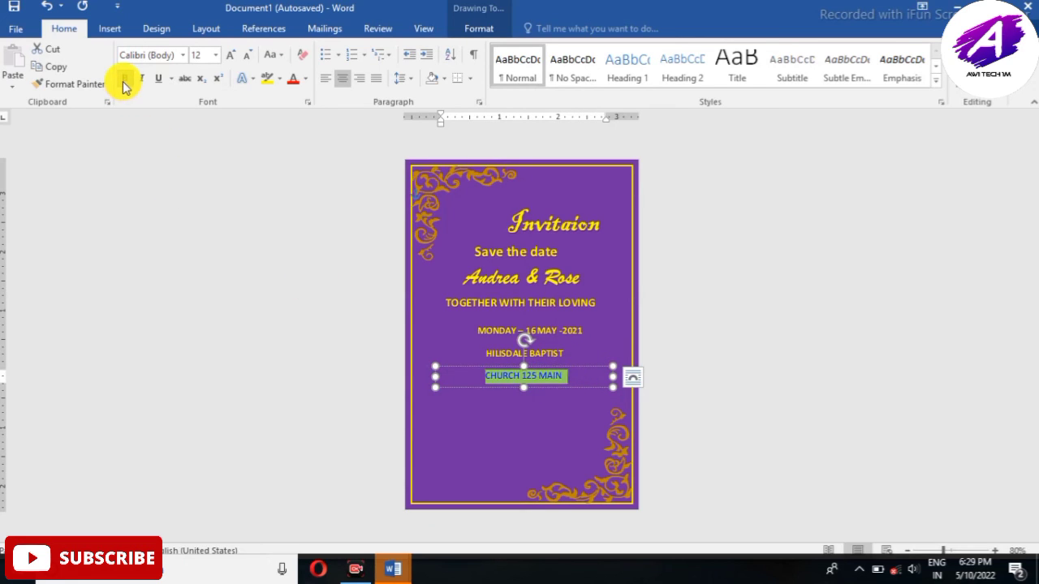
left_click(126, 81)
left_click(568, 378)
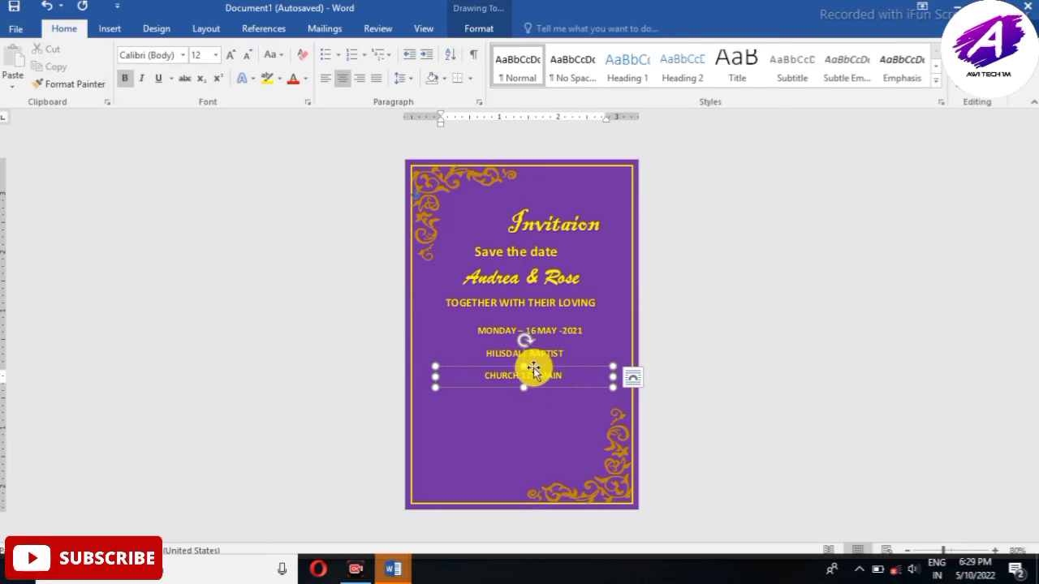
Step: Copy the church line below it and retype the copy as STREETHILIS DALE
mouse_move(533, 369)
left_mouse_down()
mouse_move(522, 397)
mouse_move(533, 366)
left_mouse_up()
left_click(534, 375)
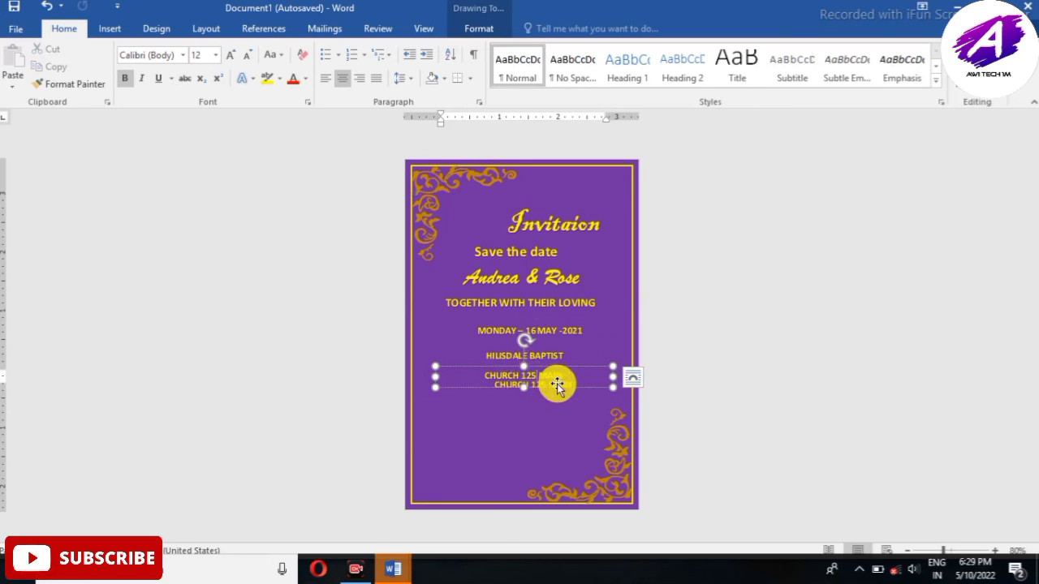
left_click_drag(556, 384, 552, 415)
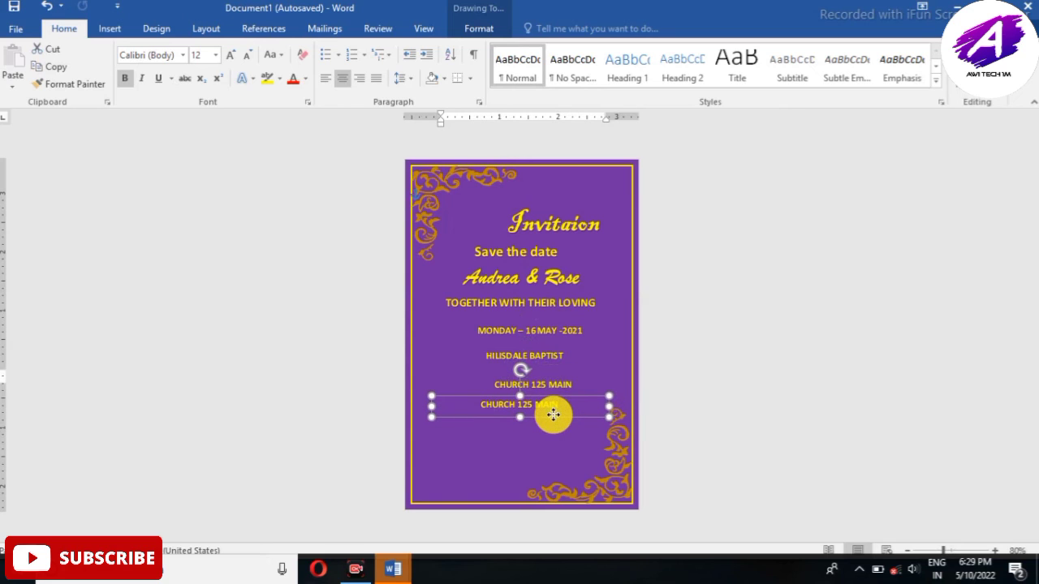
left_click(563, 405)
key("BackSpace")
key("BackSpace")
key("BackSpace")
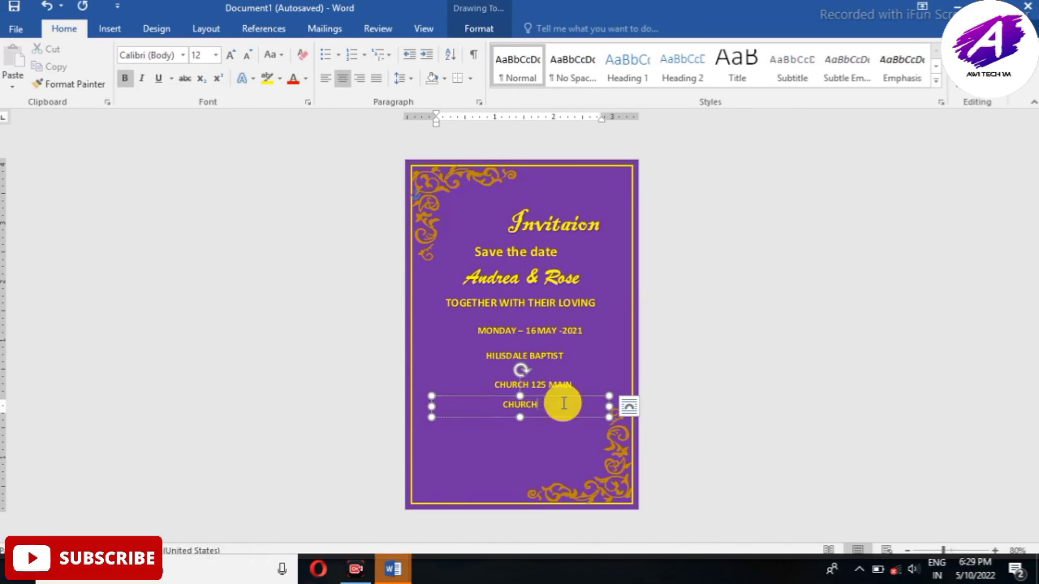
key("BackSpace")
key("BackSpace")
key("BackSpace")
key("BackSpace")
key("BackSpace")
key("BackSpace")
key("BackSpace")
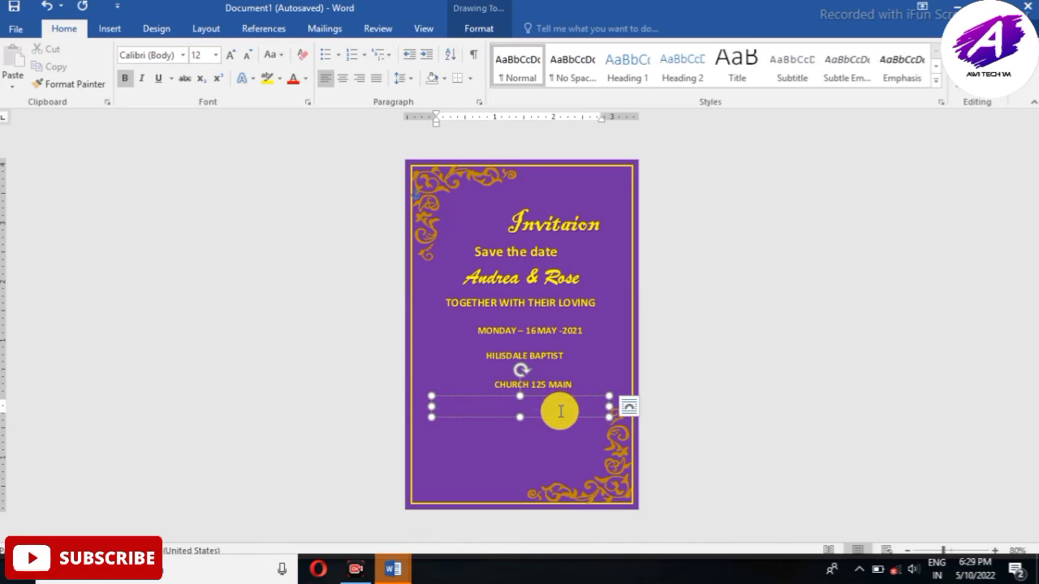
type("STREETHILLS DALE")
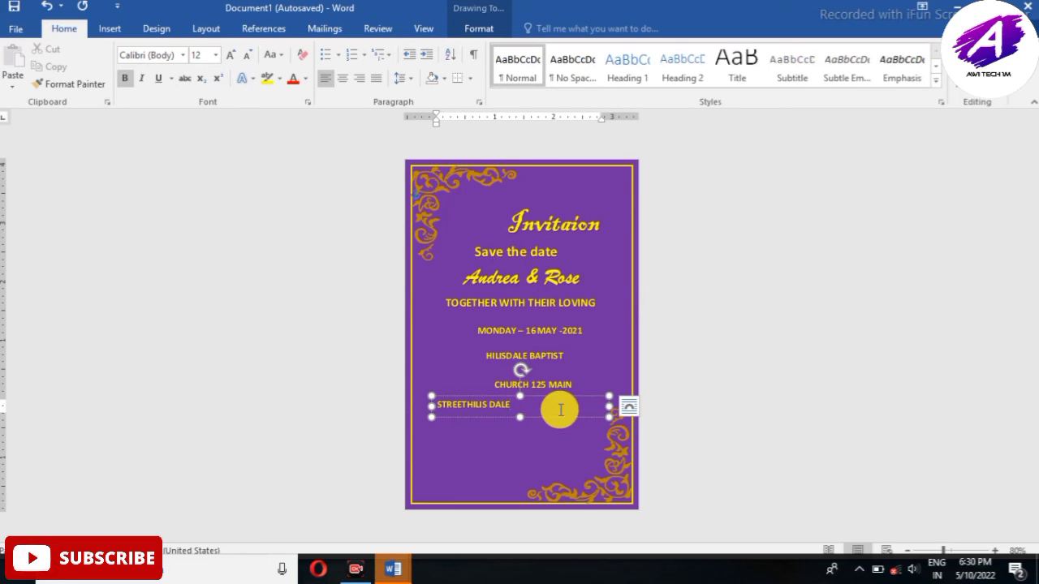
Step: Center the STREETHILIS DALE text and narrow its box
triple_click(560, 409)
left_click(343, 80)
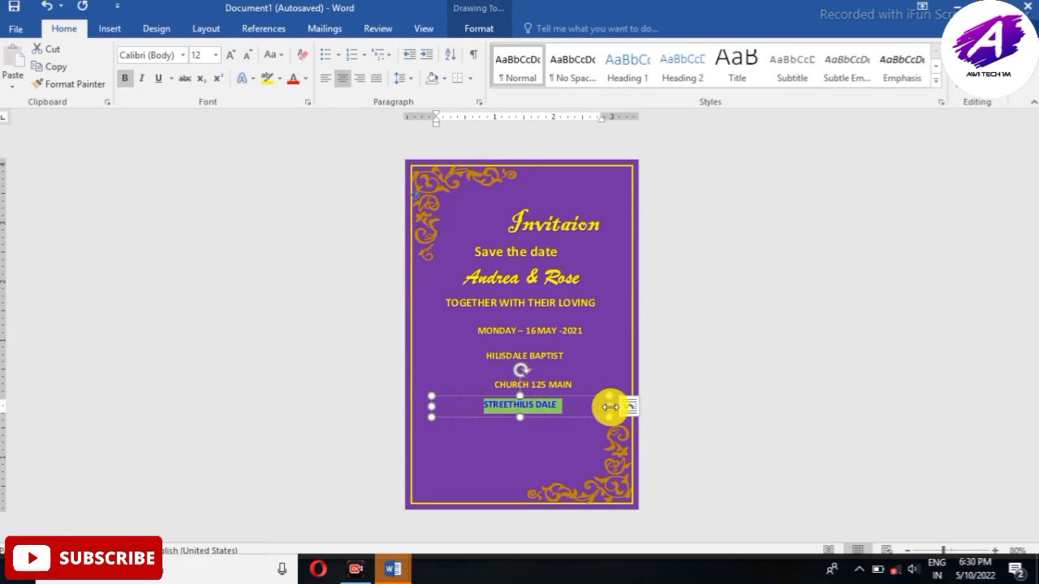
left_click_drag(609, 405, 600, 406)
mouse_move(430, 406)
left_mouse_down()
mouse_move(464, 403)
mouse_move(493, 369)
left_mouse_up()
left_click(522, 377)
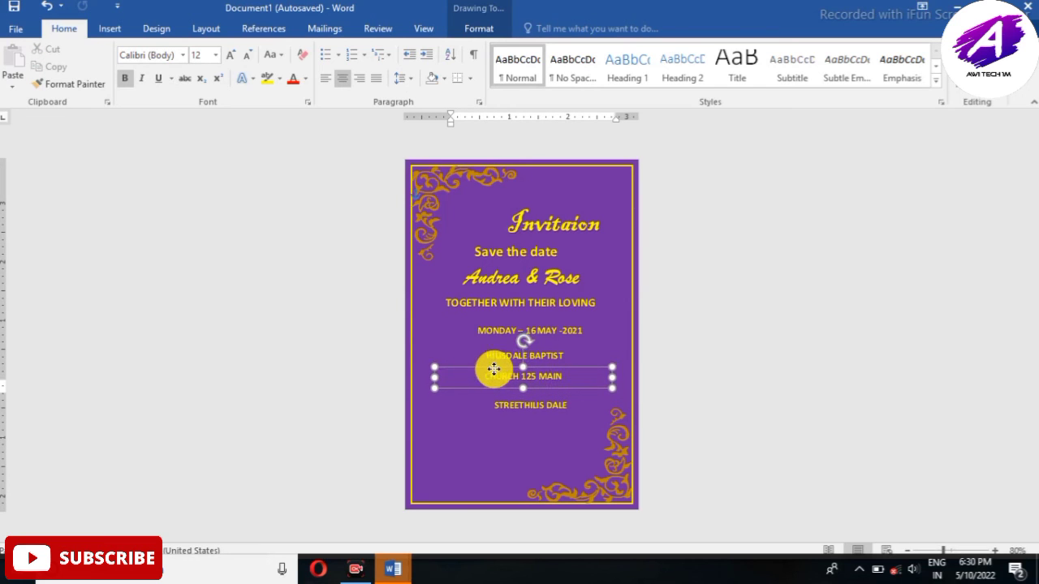
Step: Duplicate the STREETHILIS DALE text box below it and retype the copy as VIRGINIA
left_click(527, 408)
left_click_drag(515, 399, 511, 403)
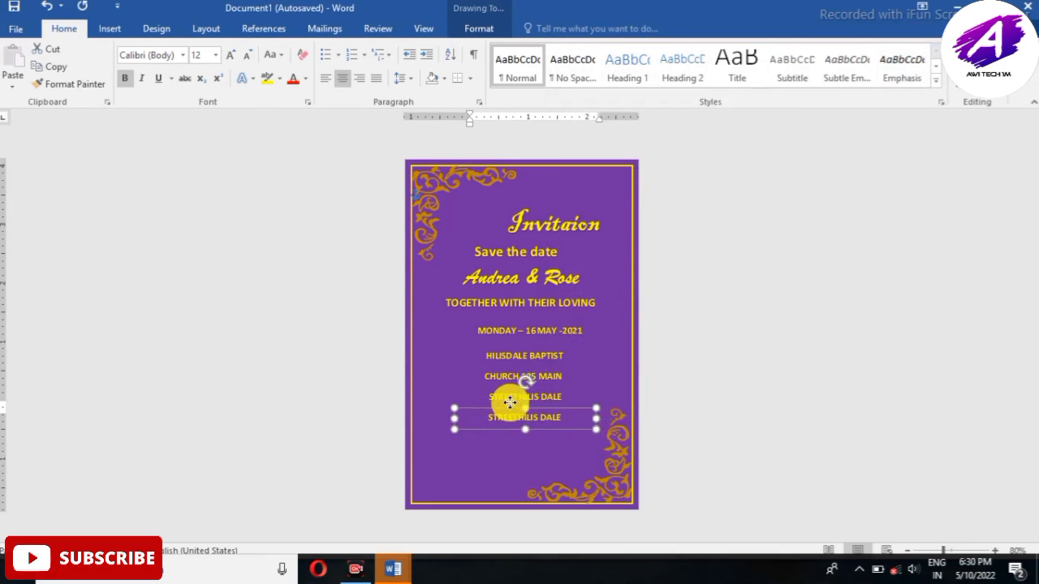
triple_click(562, 419)
key("BackSpace")
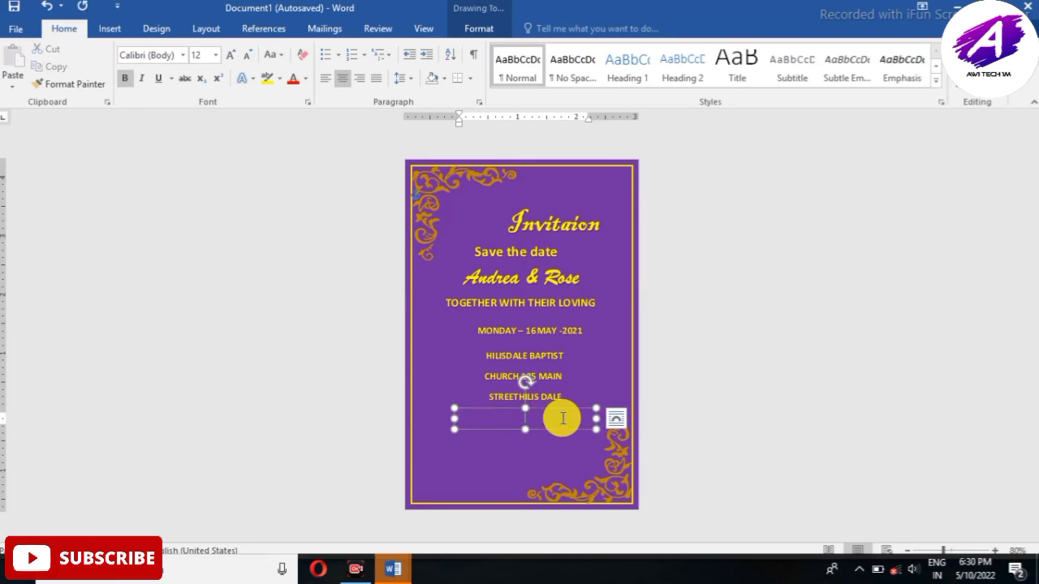
type("Vi")
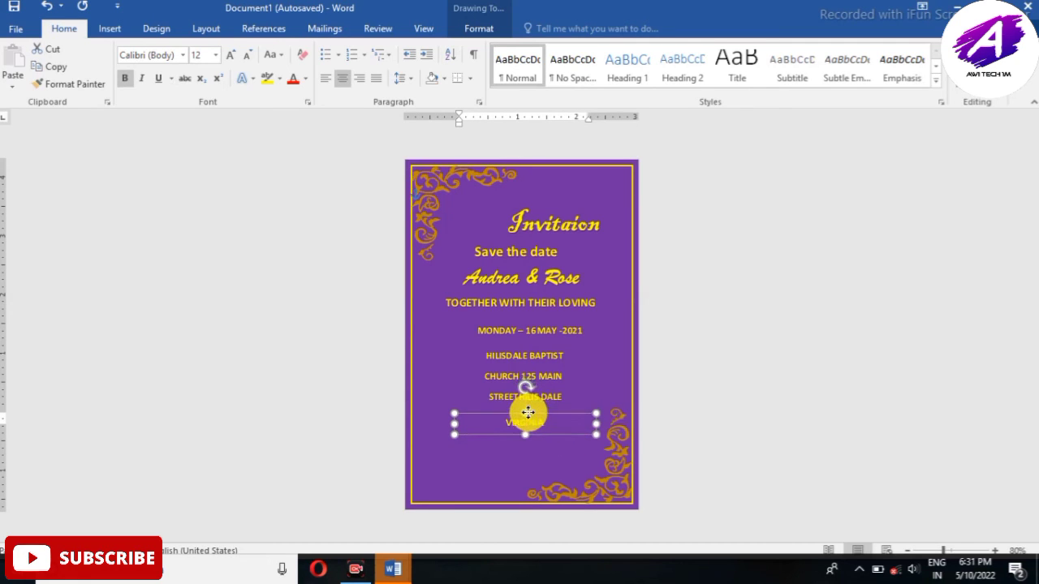
Step: Nudge the street and VIRGINIA boxes so the address lines center beneath the date
left_click_drag(530, 408, 528, 413)
left_click(519, 396)
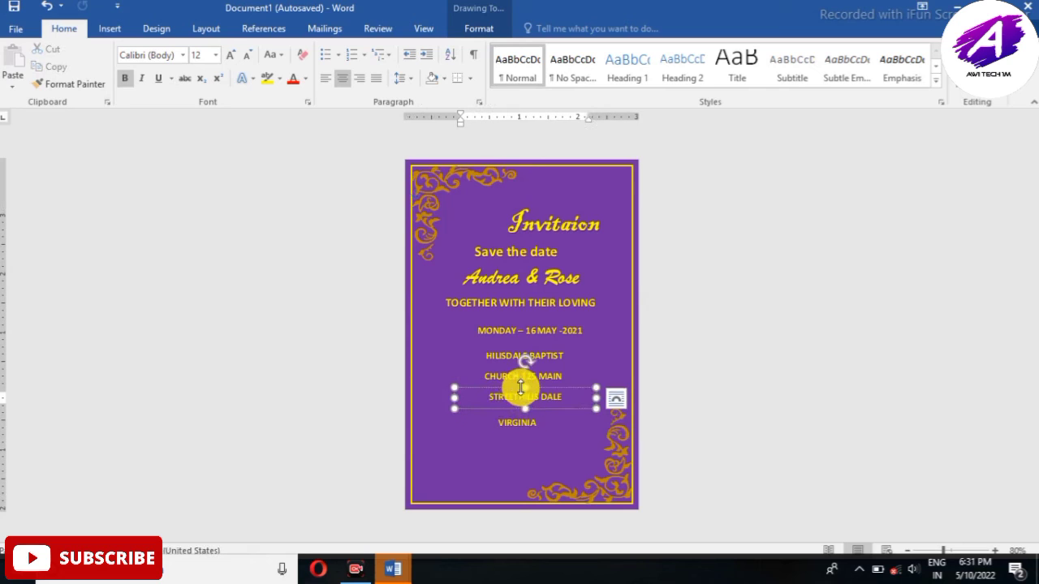
left_click_drag(521, 392, 518, 394)
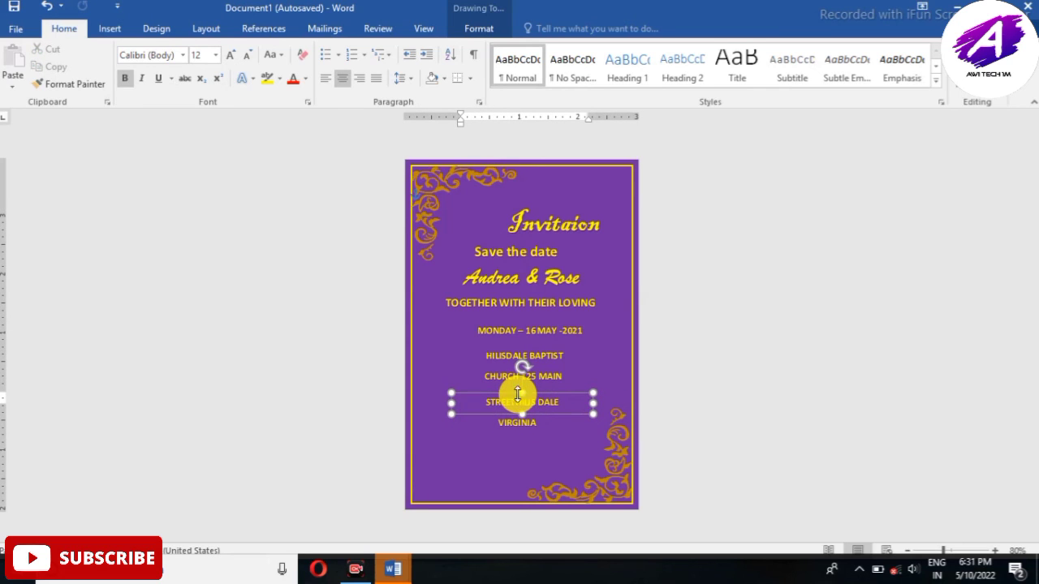
left_click(513, 418)
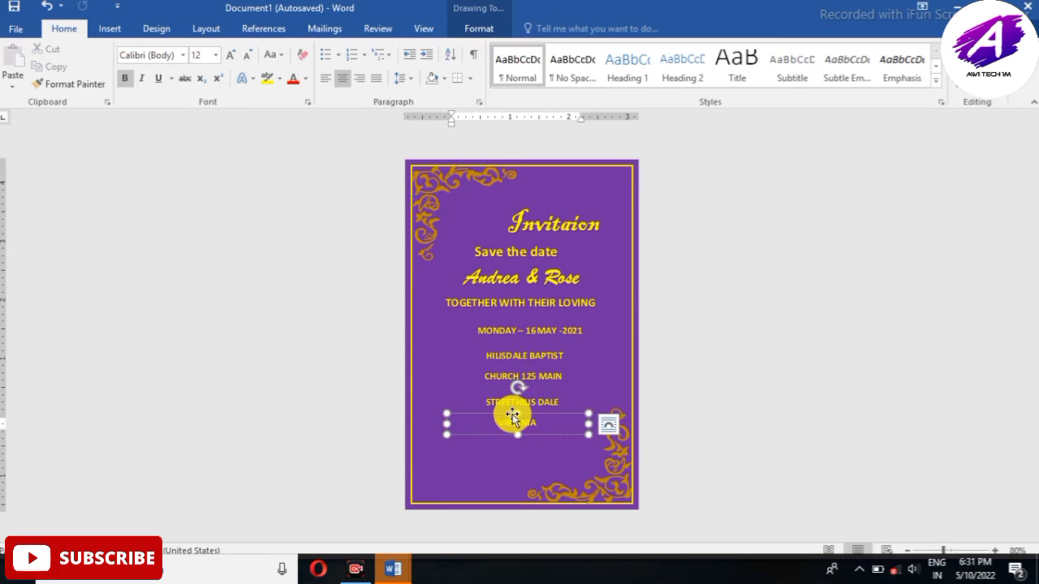
left_click_drag(512, 416, 519, 419)
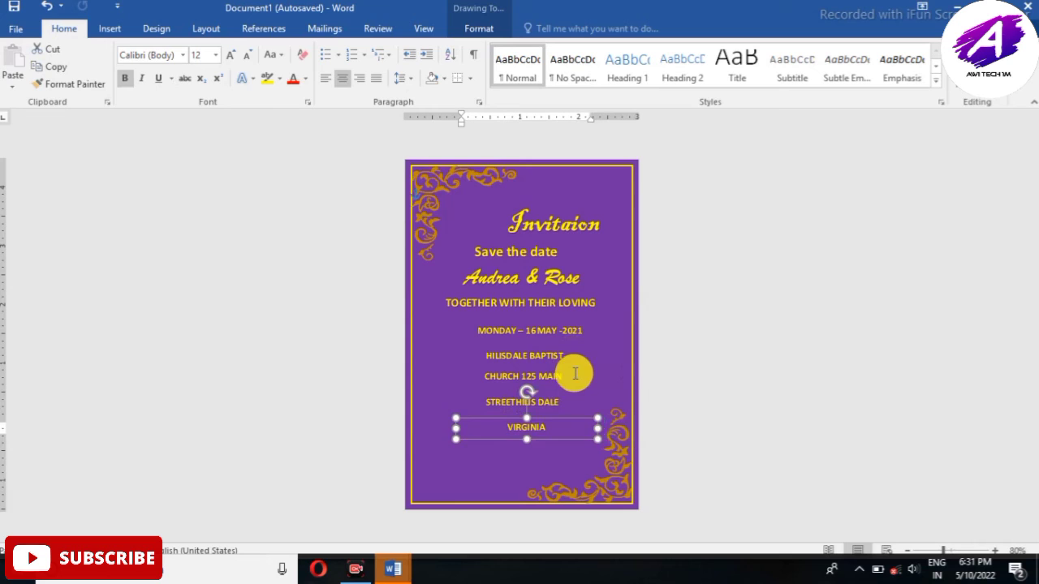
left_click(574, 373)
left_click(704, 375)
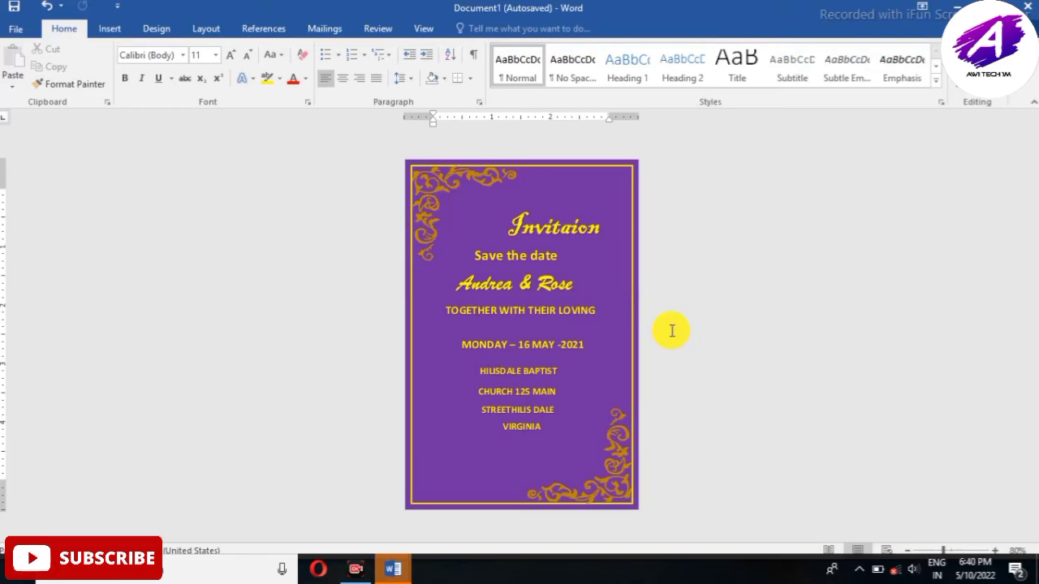
scroll(672, 330, "up", 2, "ctrl")
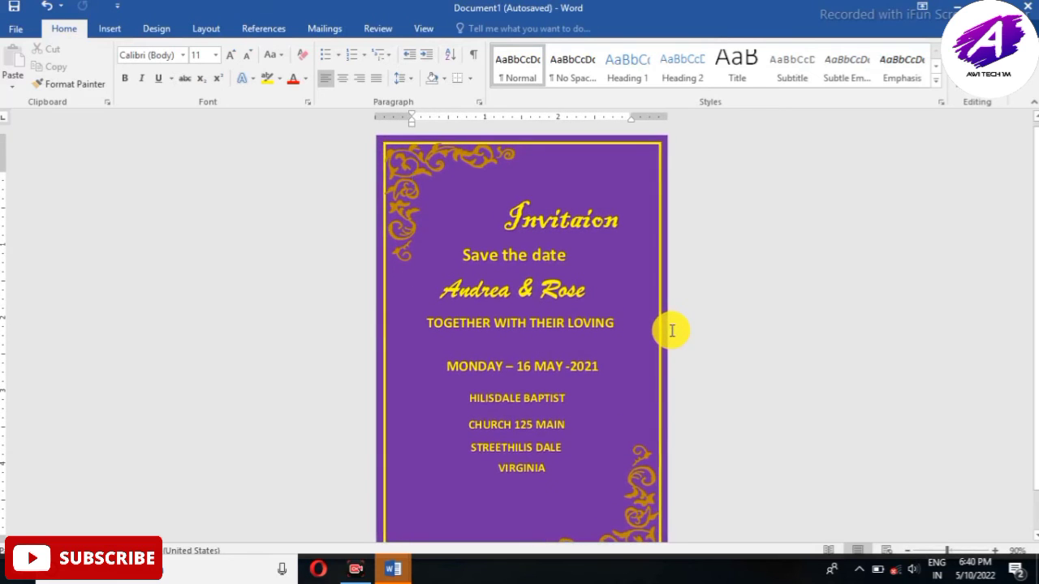
scroll(672, 330, "down", 1, "ctrl")
scroll(672, 330, "down", 1, "ctrl")
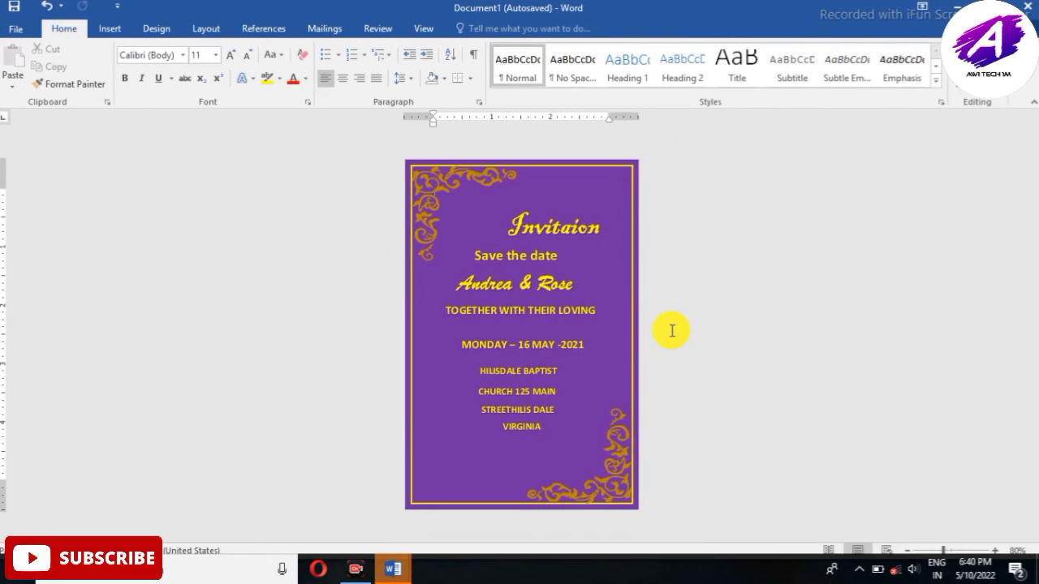